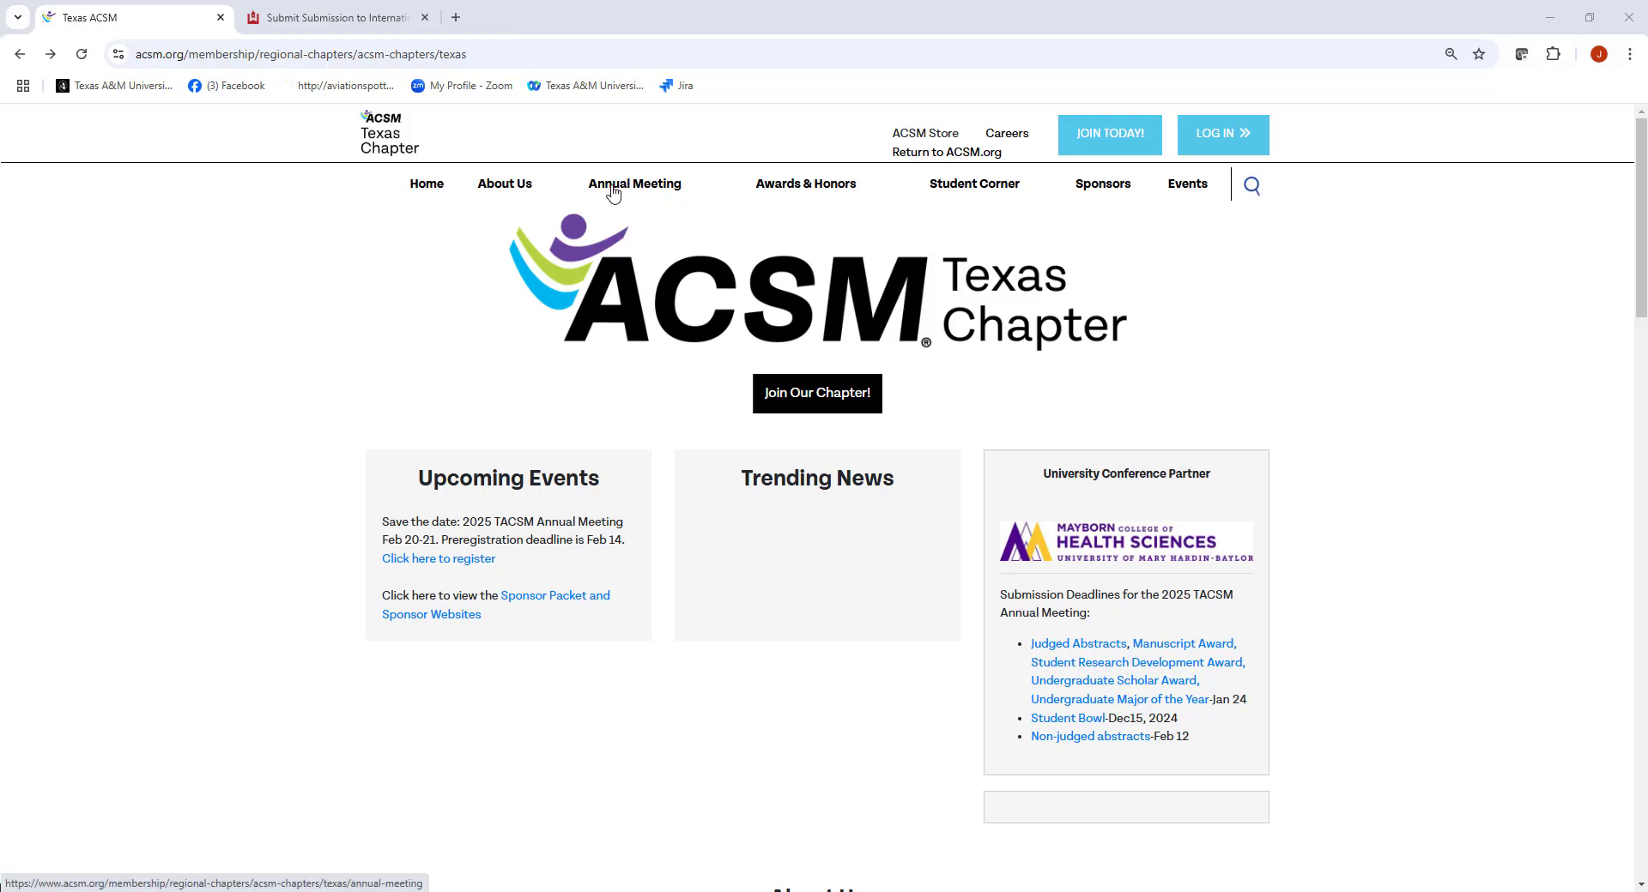
# Go to the chapter's Annual Meeting page and scroll to the Research Abstract & Poster Information links
pyautogui.click(613, 194)
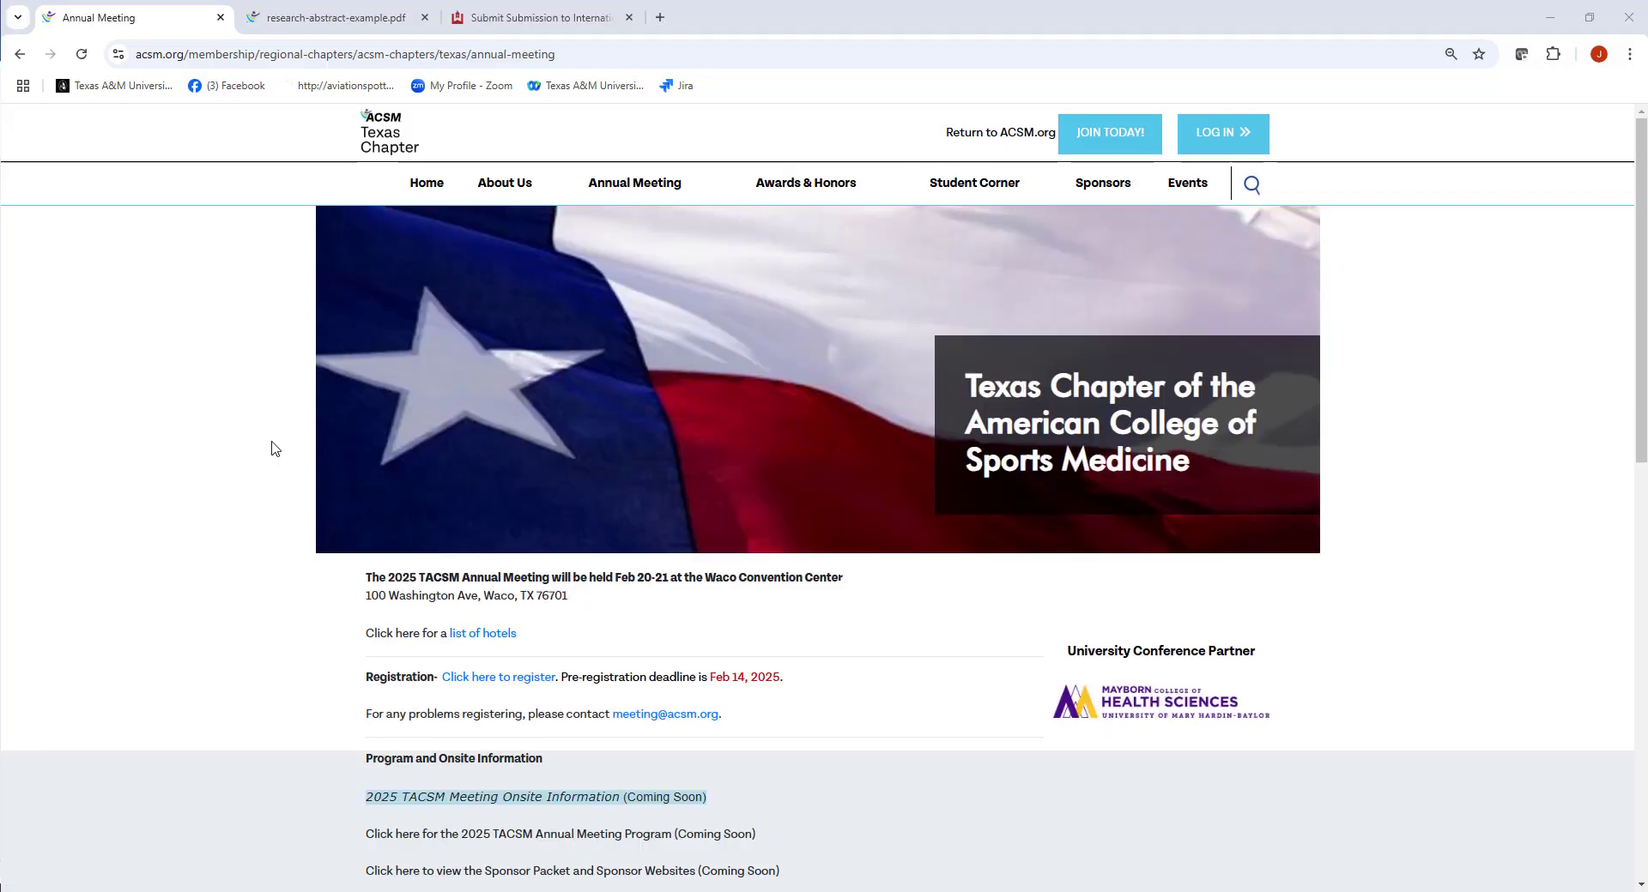
pyautogui.scroll(-5, 271, 447)
pyautogui.scroll(-6, 271, 447)
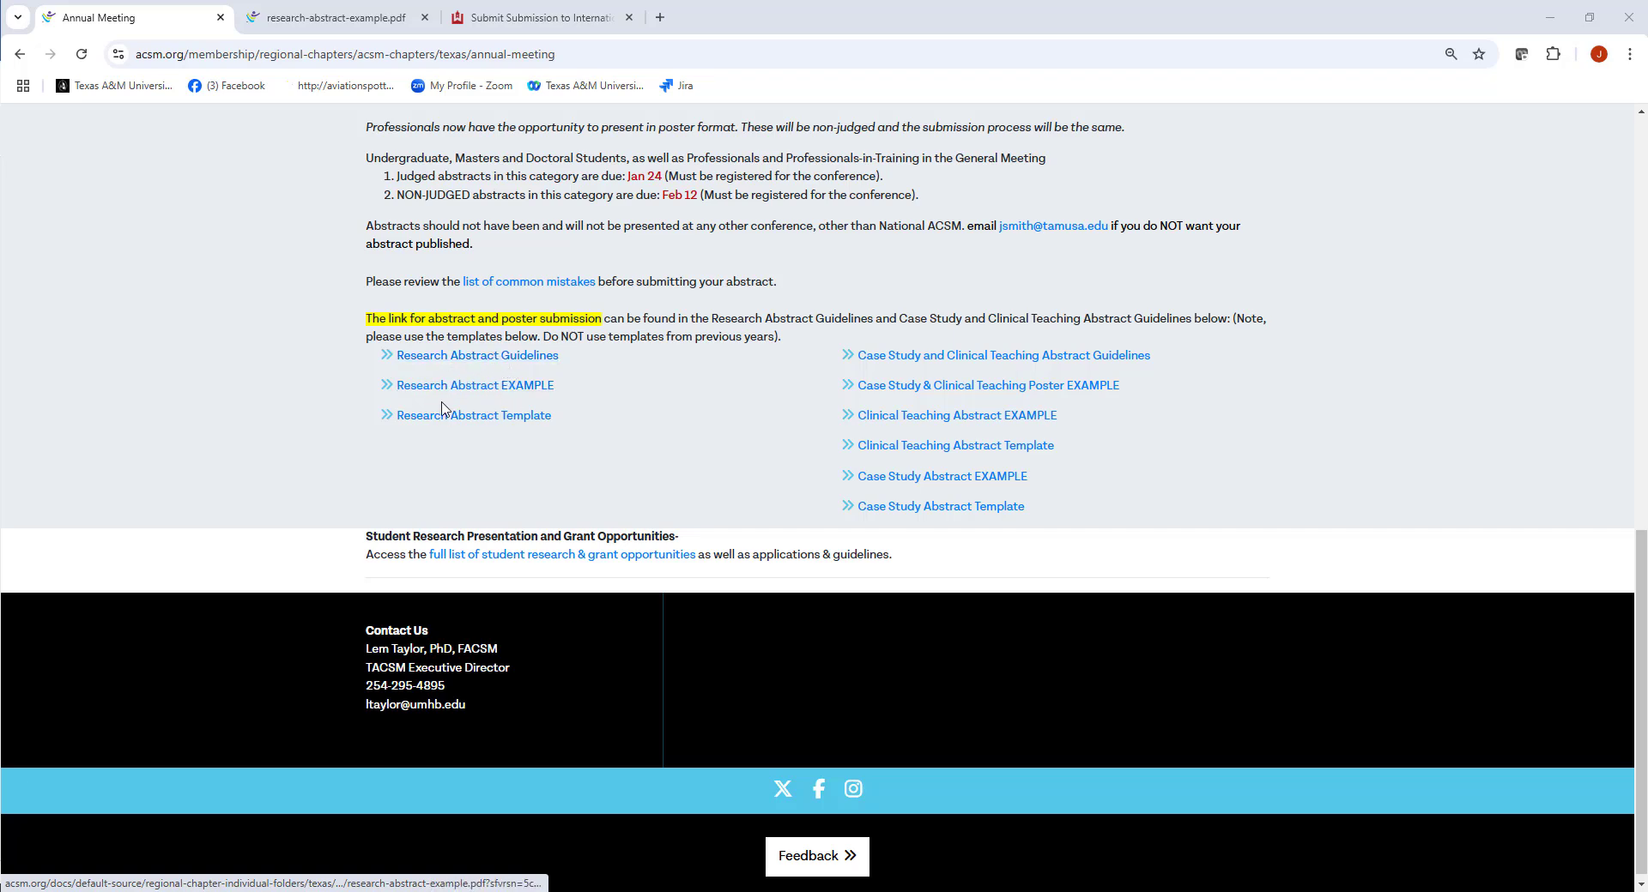
pyautogui.scroll(2, 479, 556)
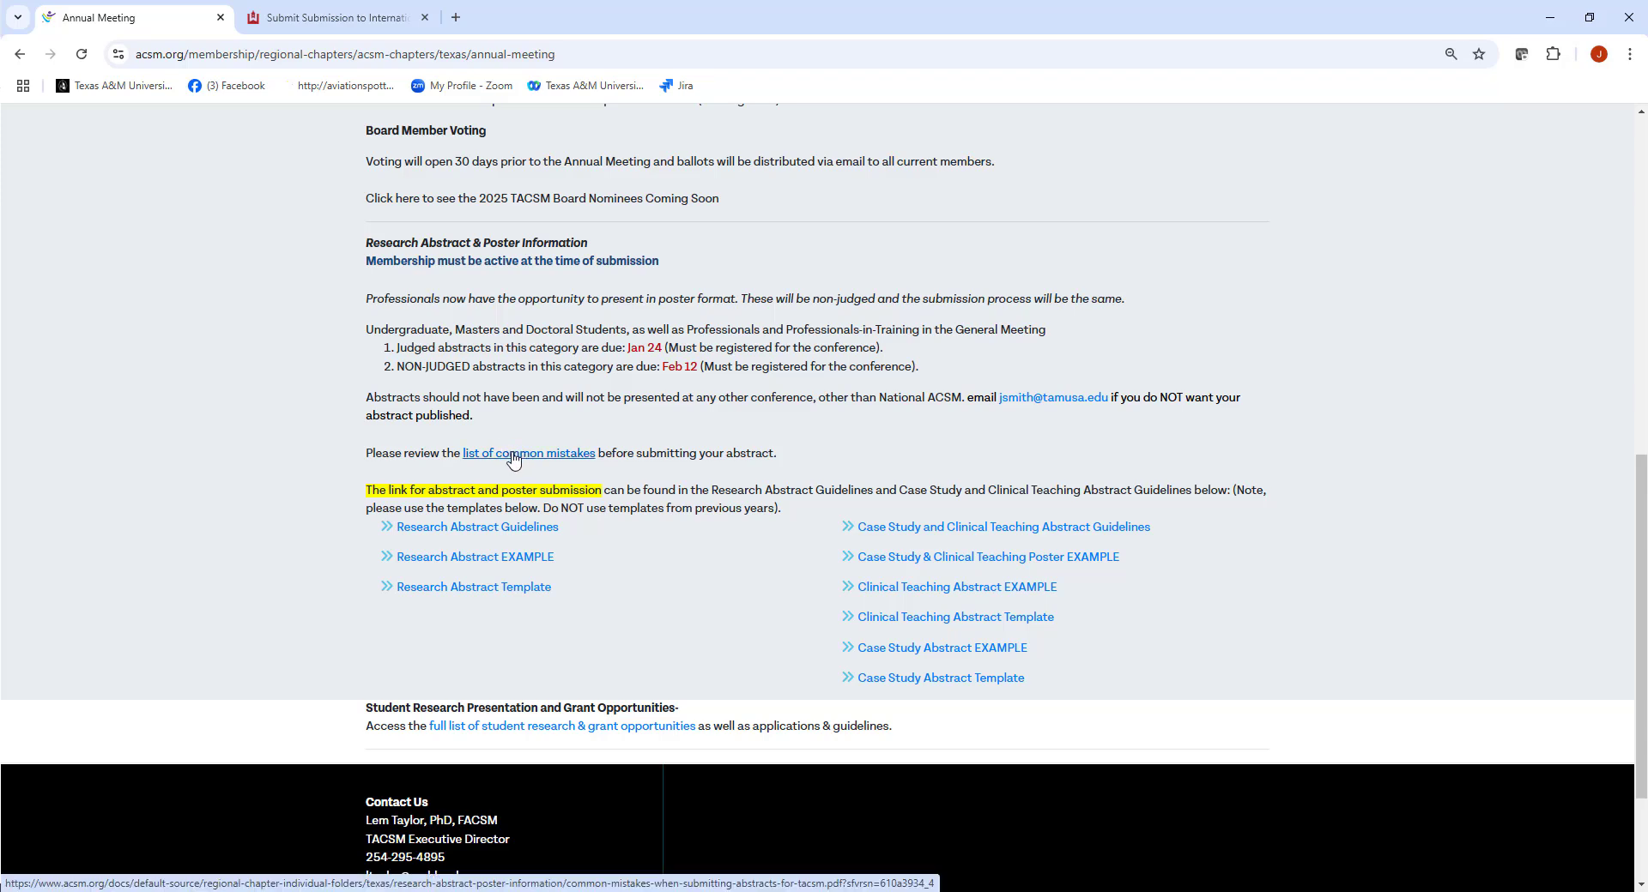
# Read the Research Abstract Guidelines PDF's checklist and submission steps, then return to Chrome
pyautogui.click(462, 531)
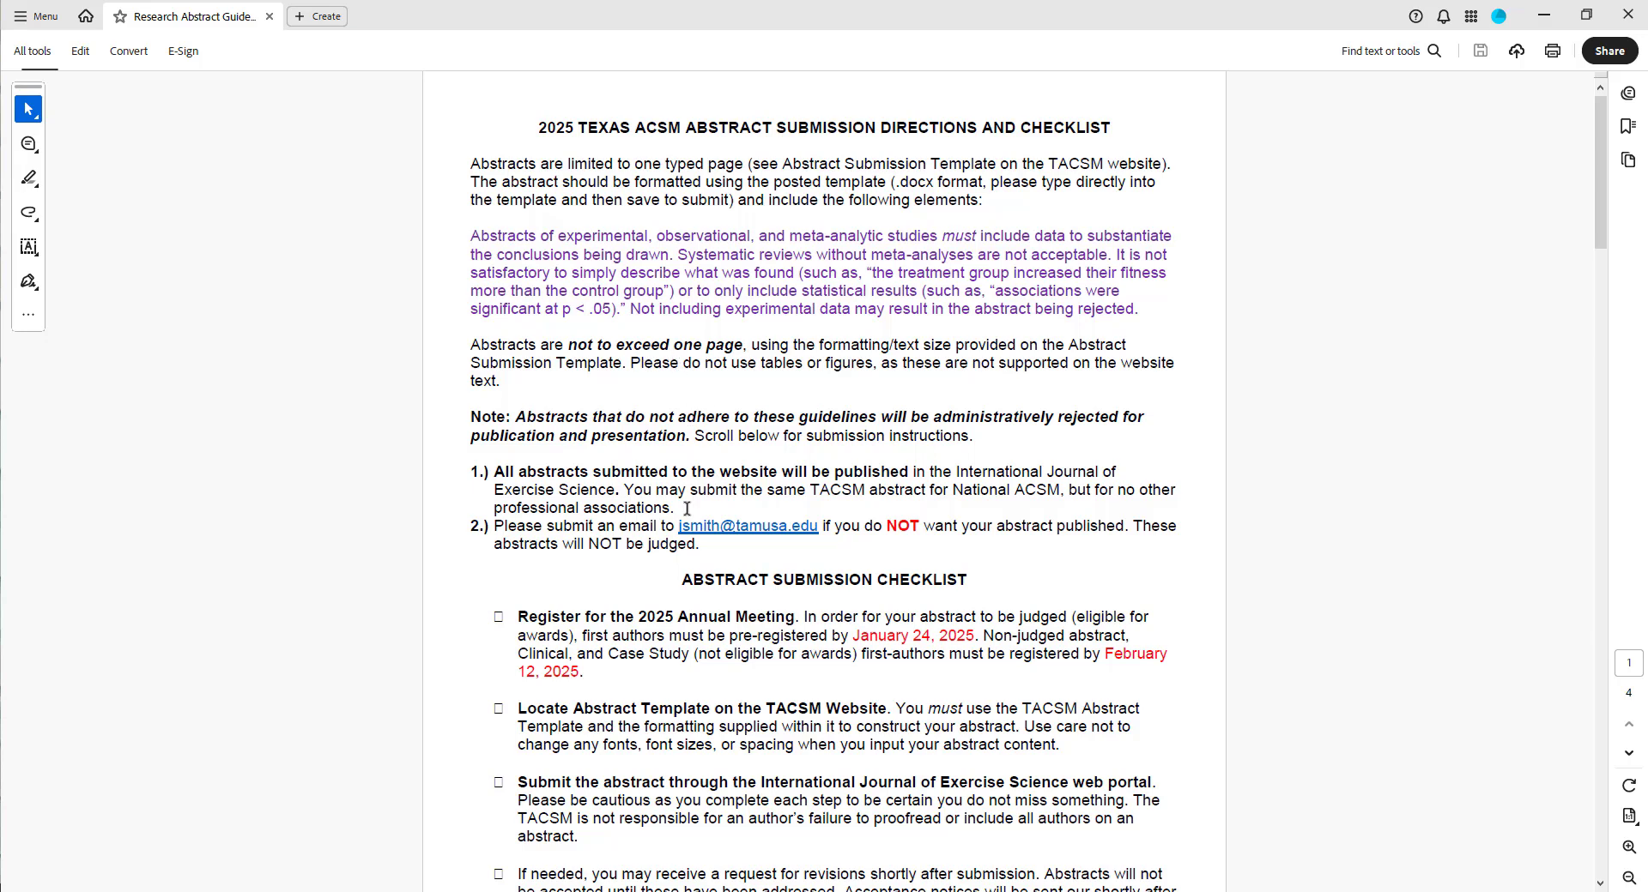
pyautogui.scroll(-3, 668, 624)
pyautogui.scroll(-3, 668, 623)
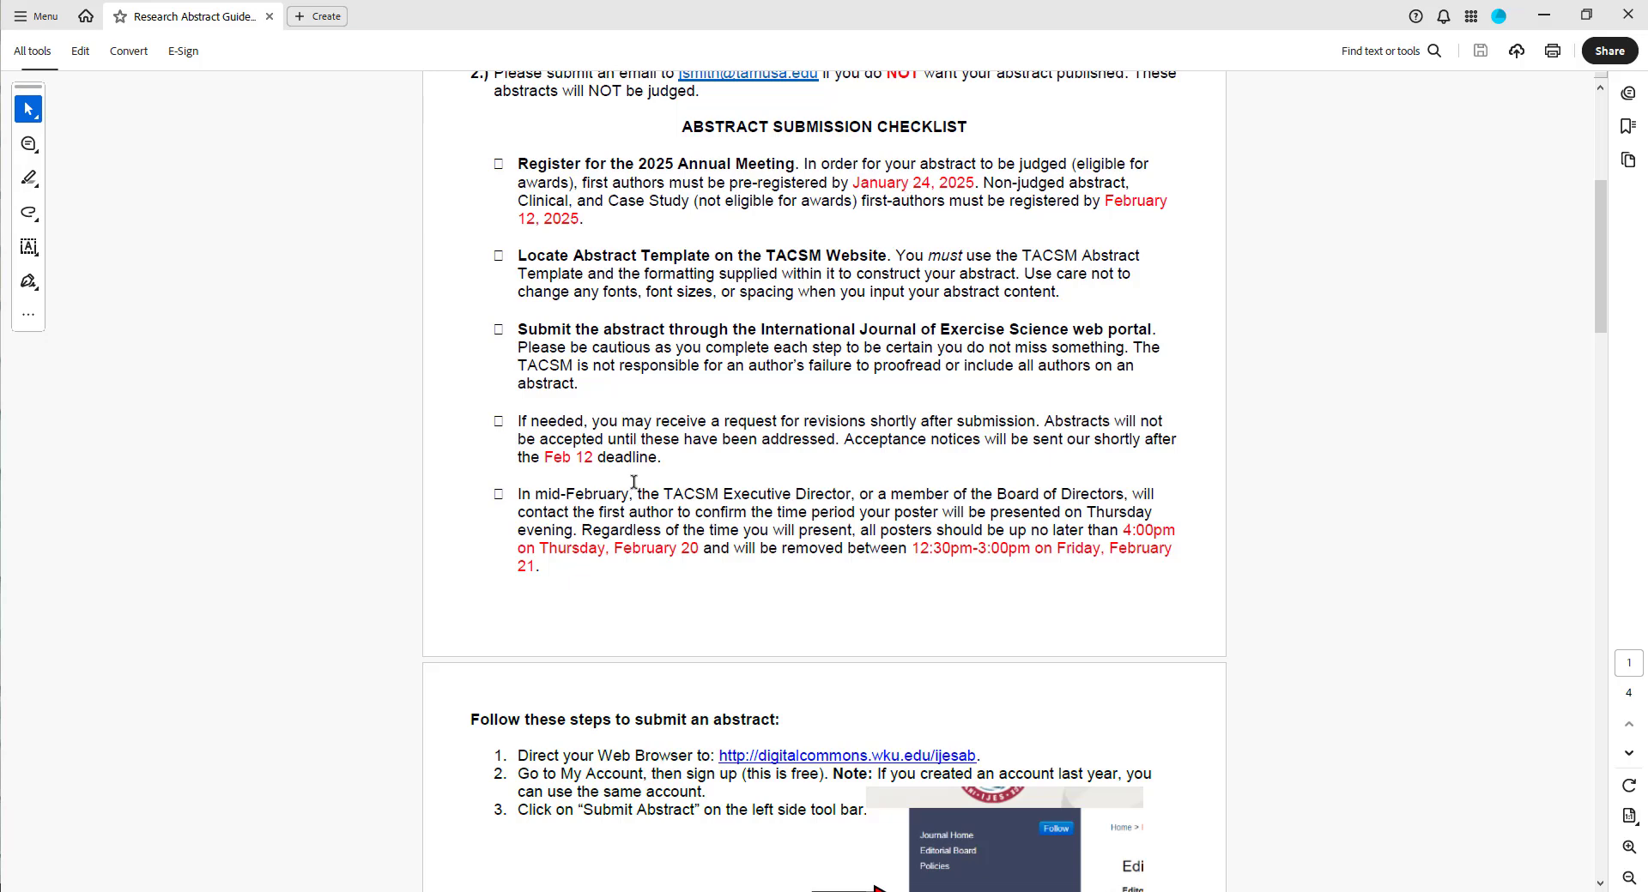
pyautogui.scroll(-6, 633, 482)
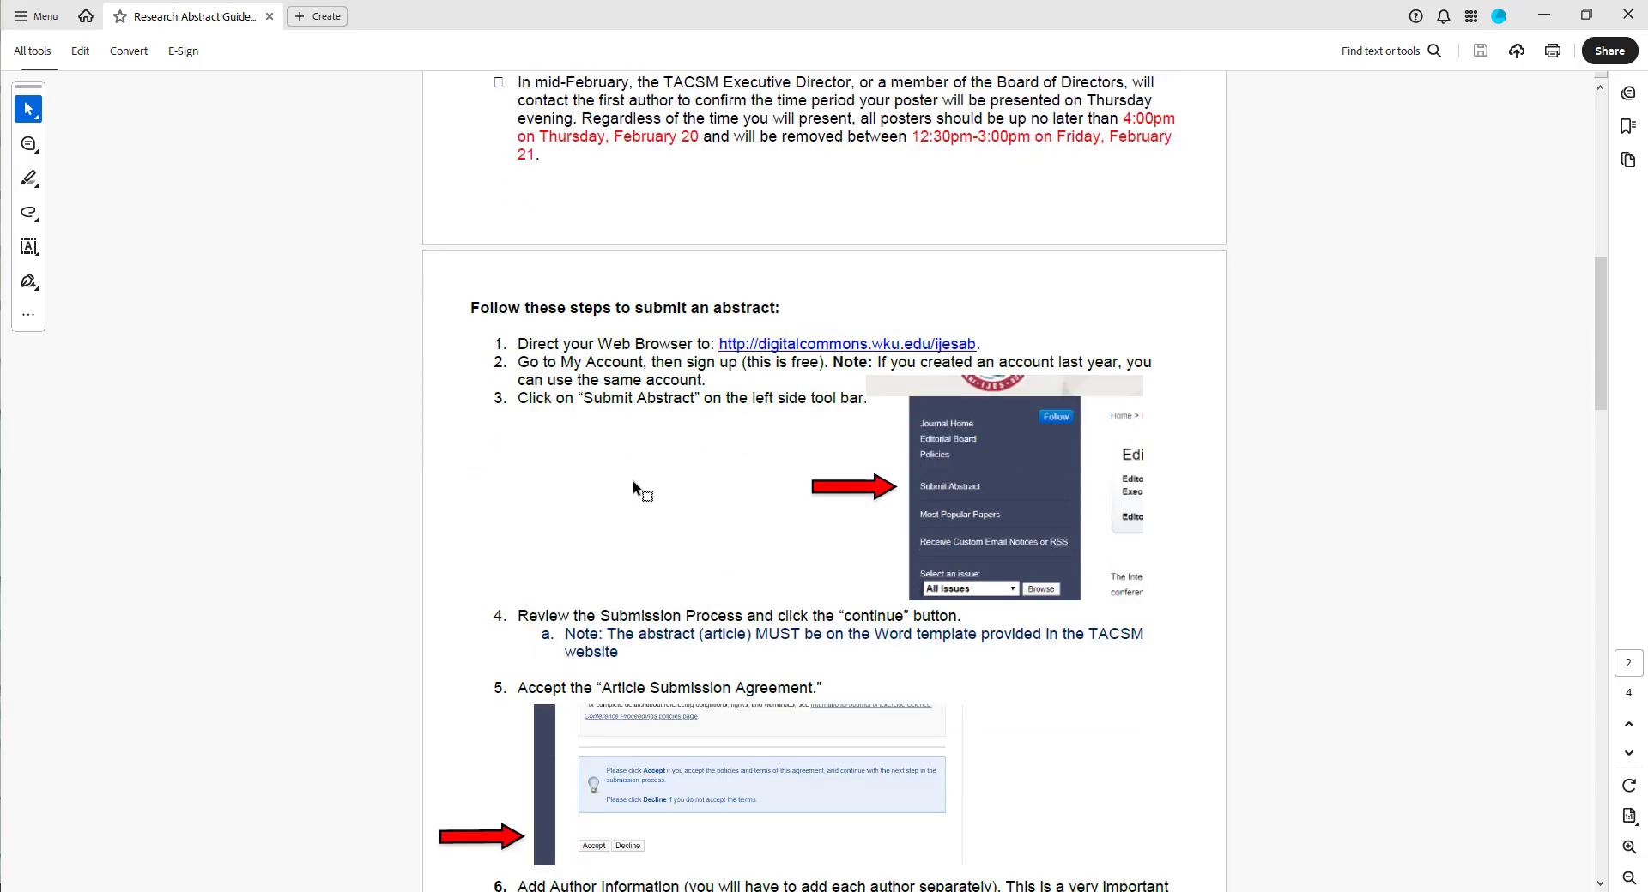
pyautogui.scroll(-1, 633, 486)
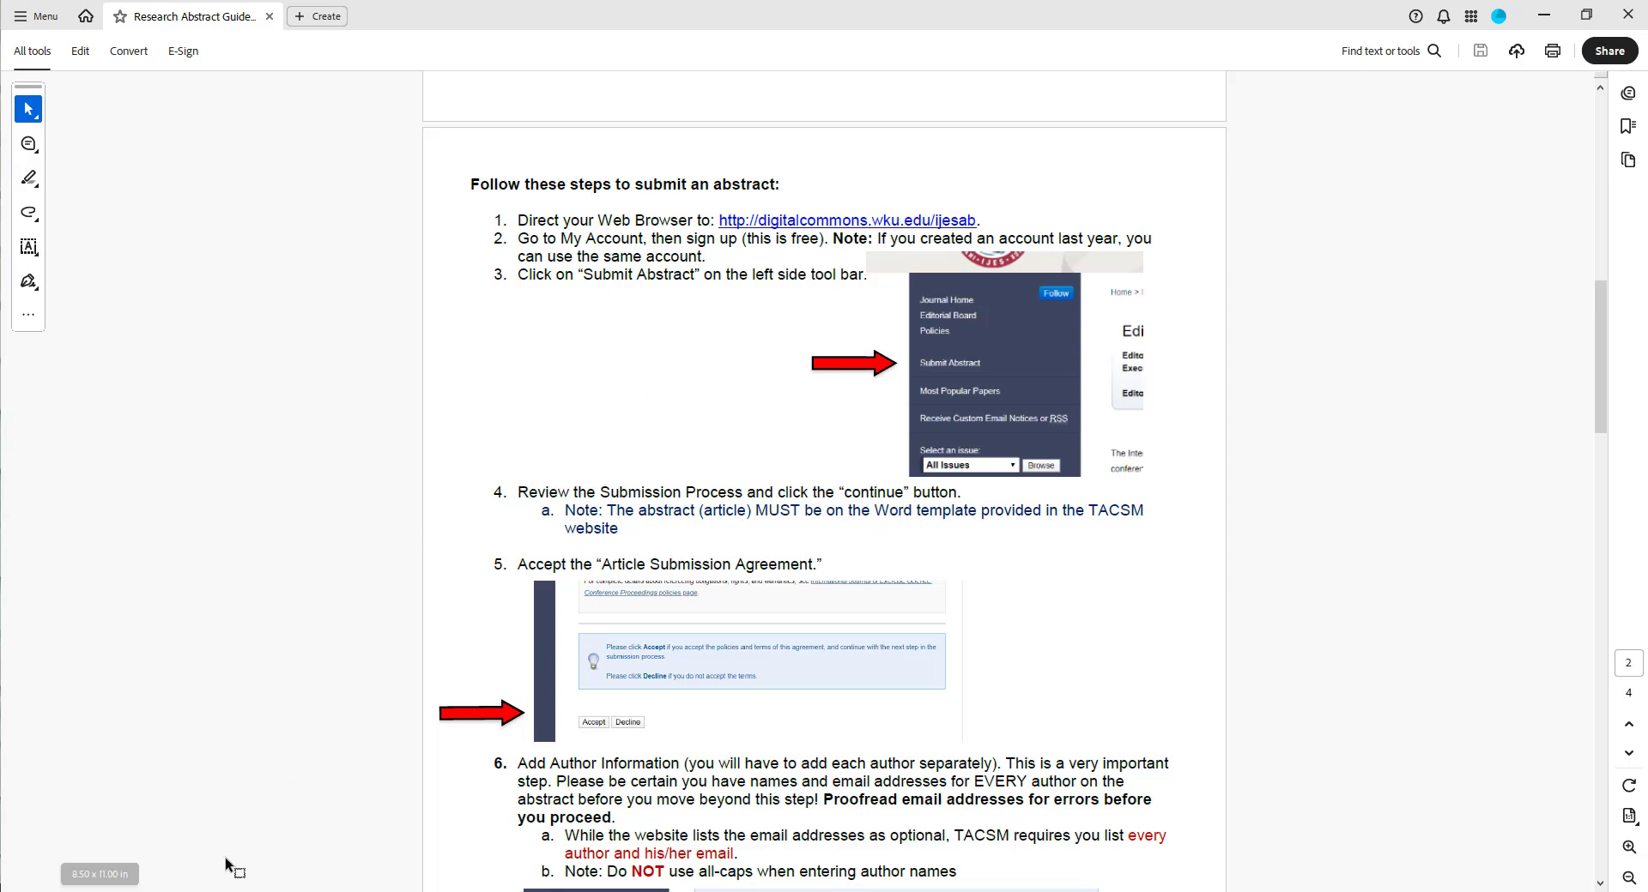
pyautogui.hotkey('alt', 'Tab')
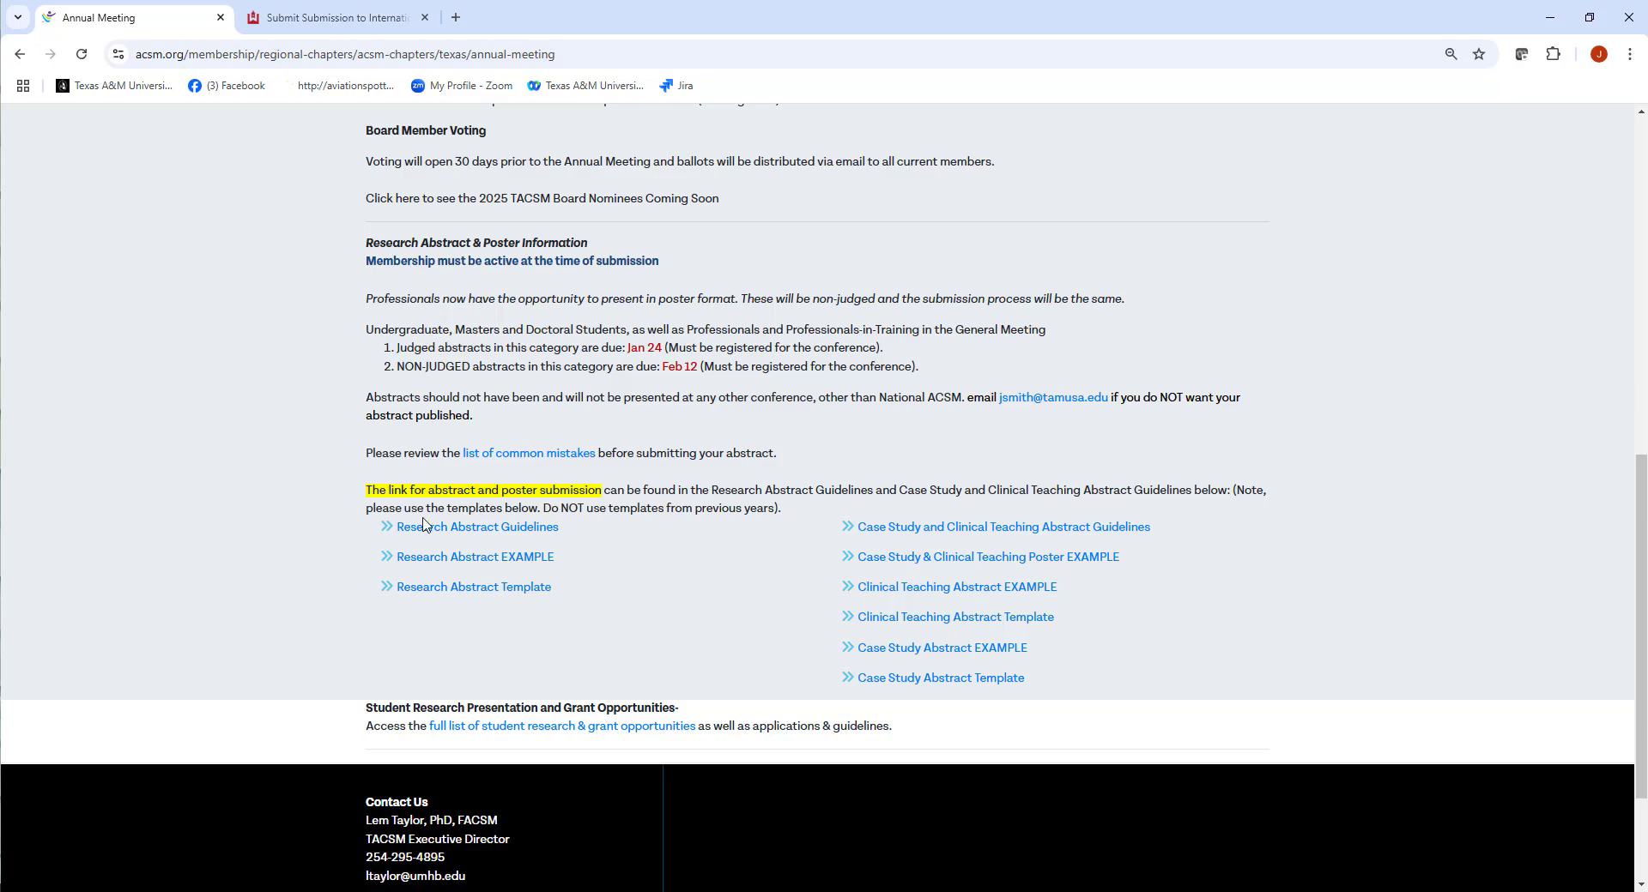
# Download the Research Abstract Template .docx from the Annual Meeting page
pyautogui.click(464, 591)
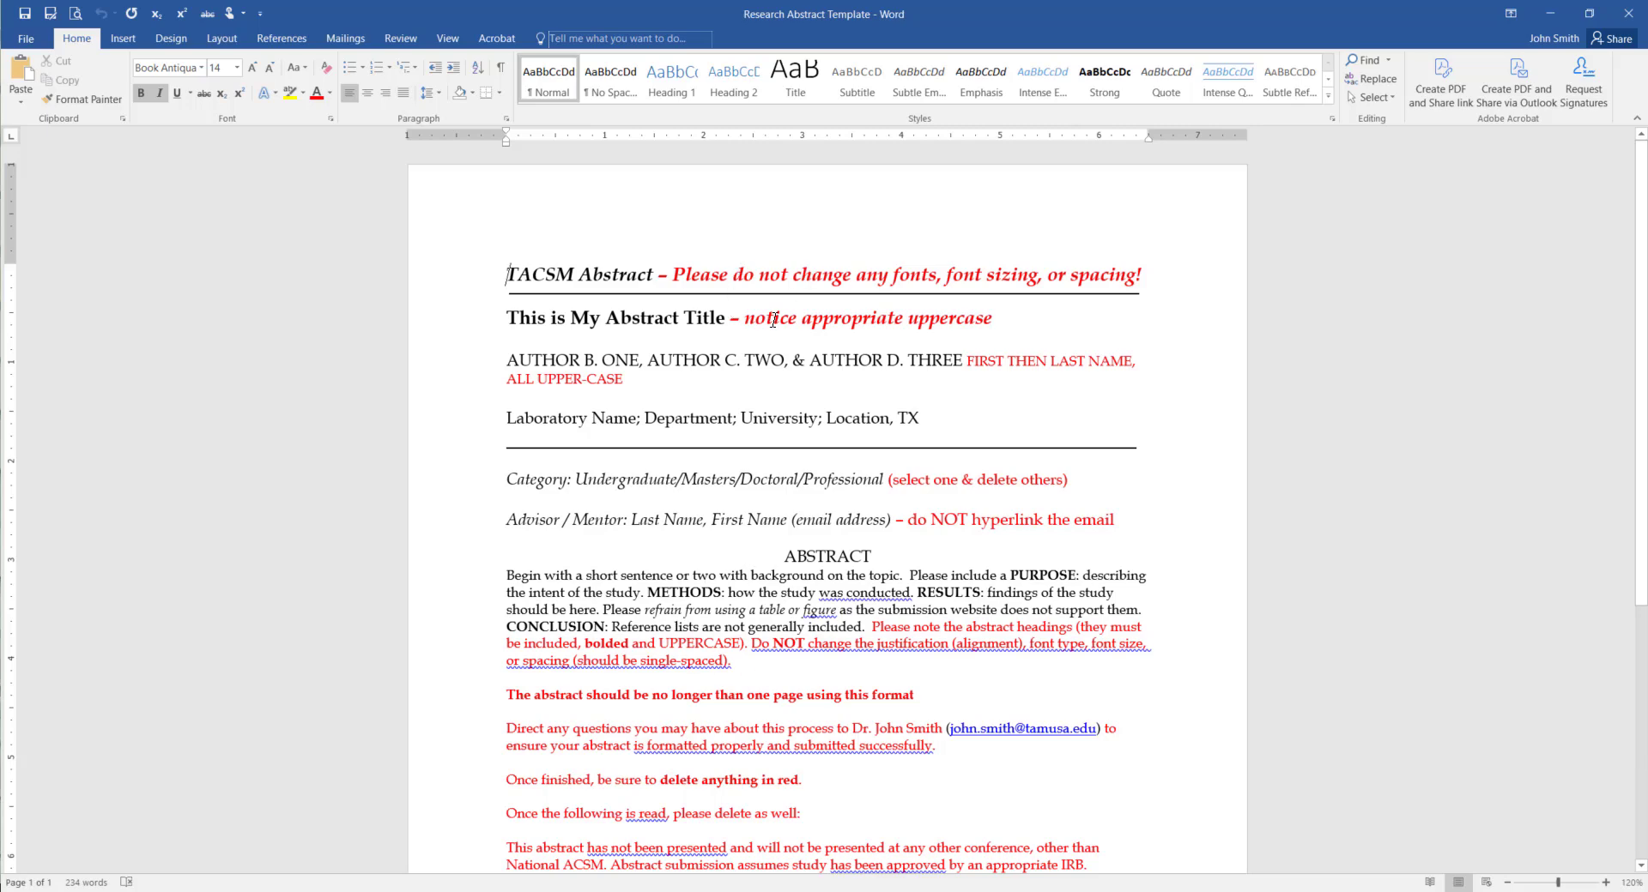
# Replace 'This is My Abstract Title' with 'Your Title Here', then switch to Document1
pyautogui.click(512, 332)
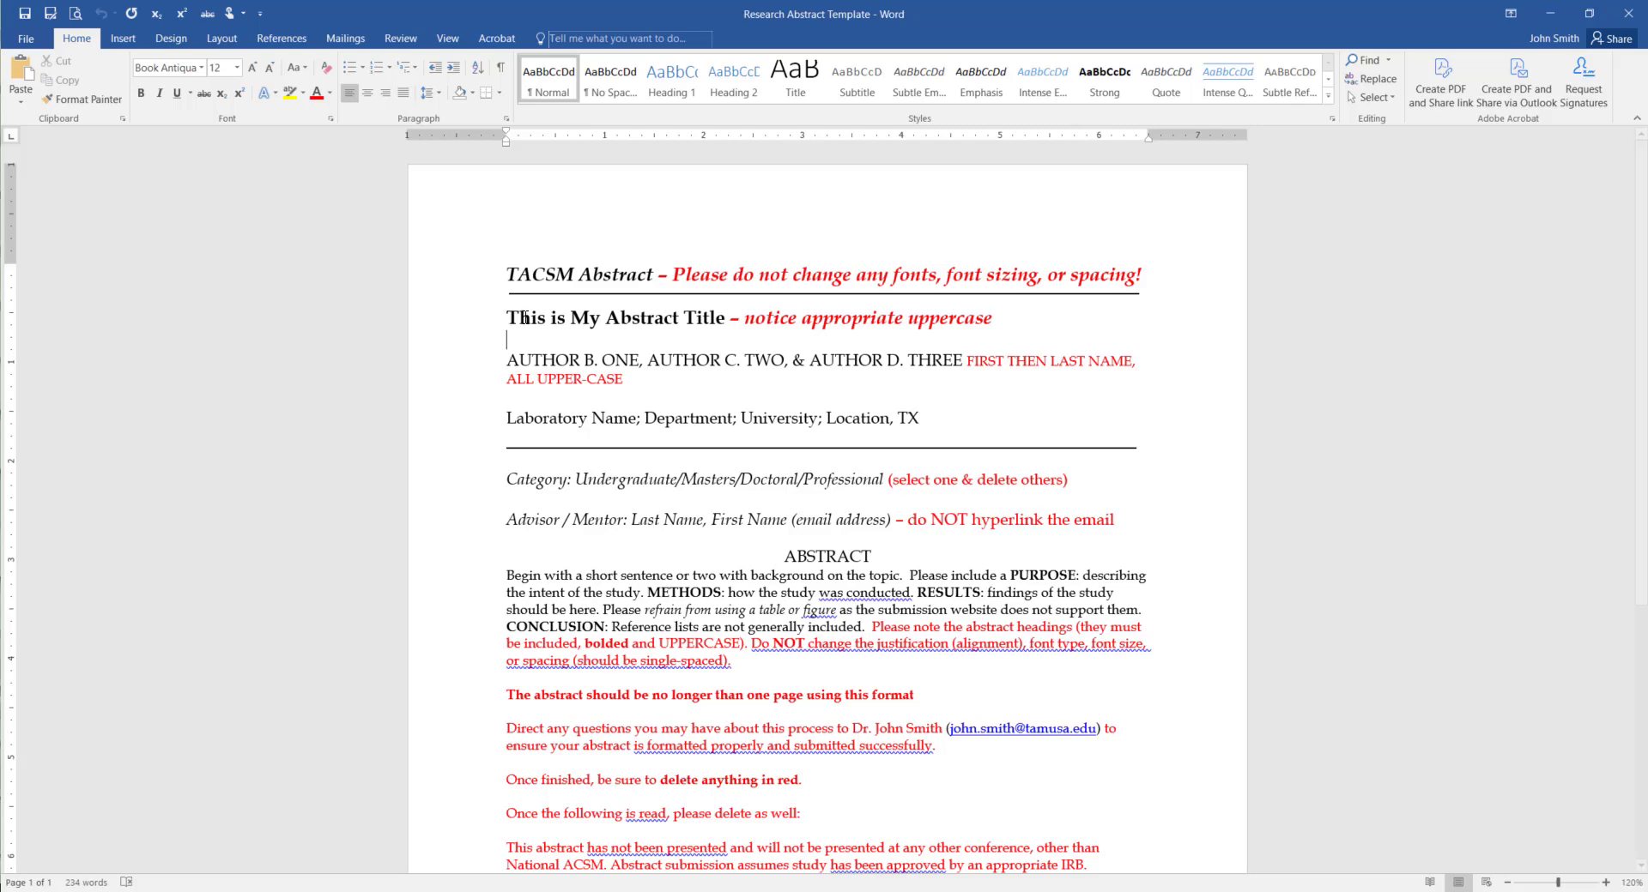
pyautogui.moveTo(525, 318); pyautogui.dragTo(703, 314)
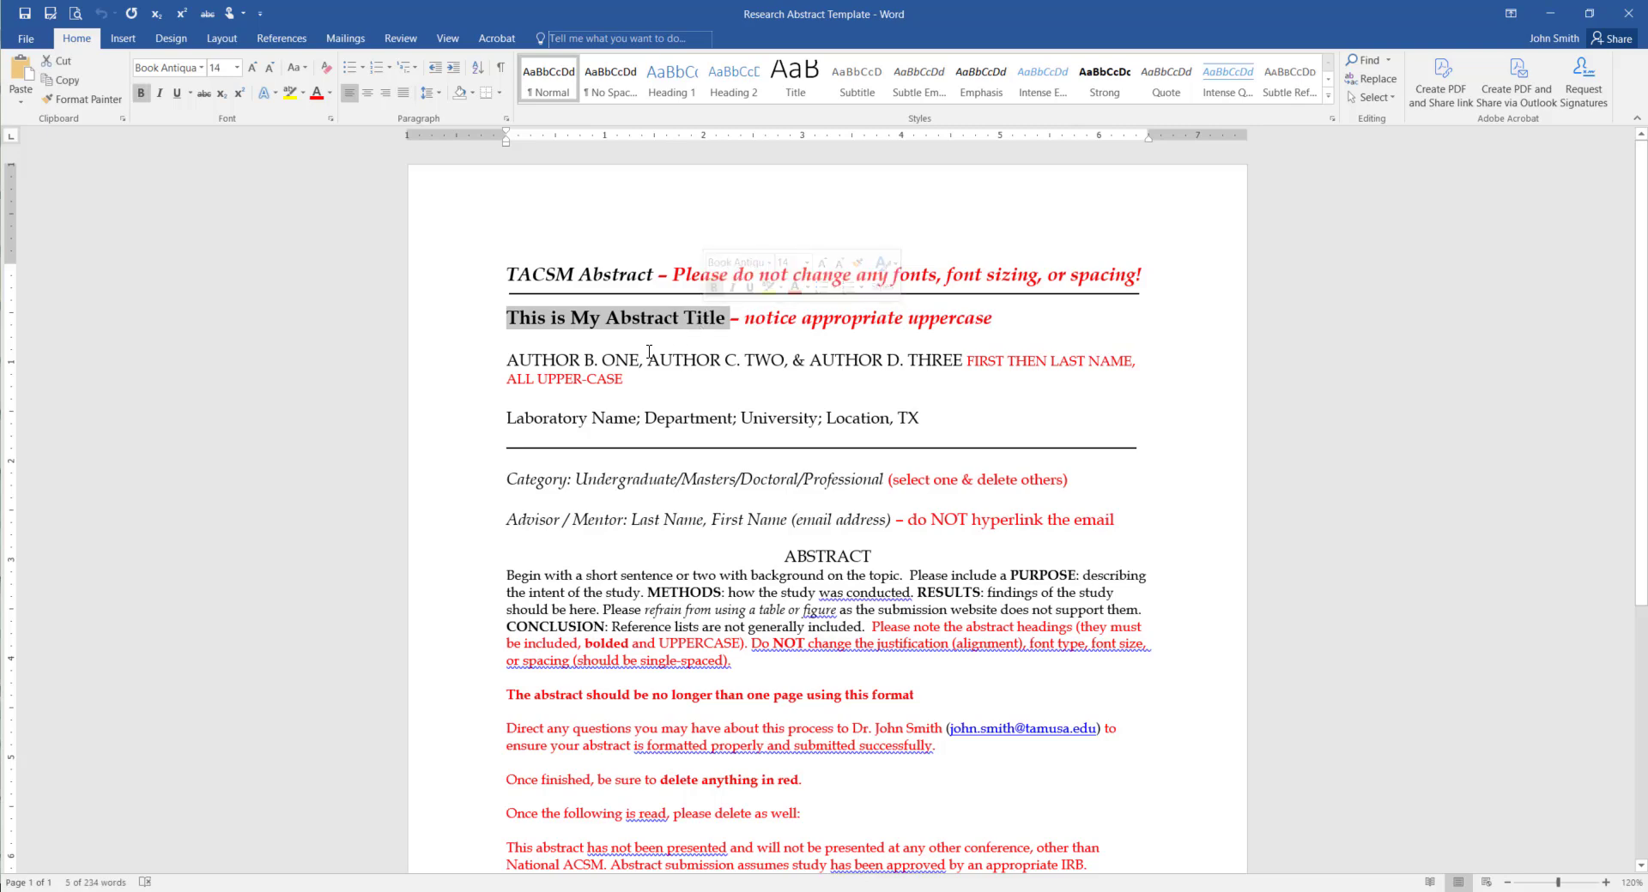
pyautogui.write('Your ')
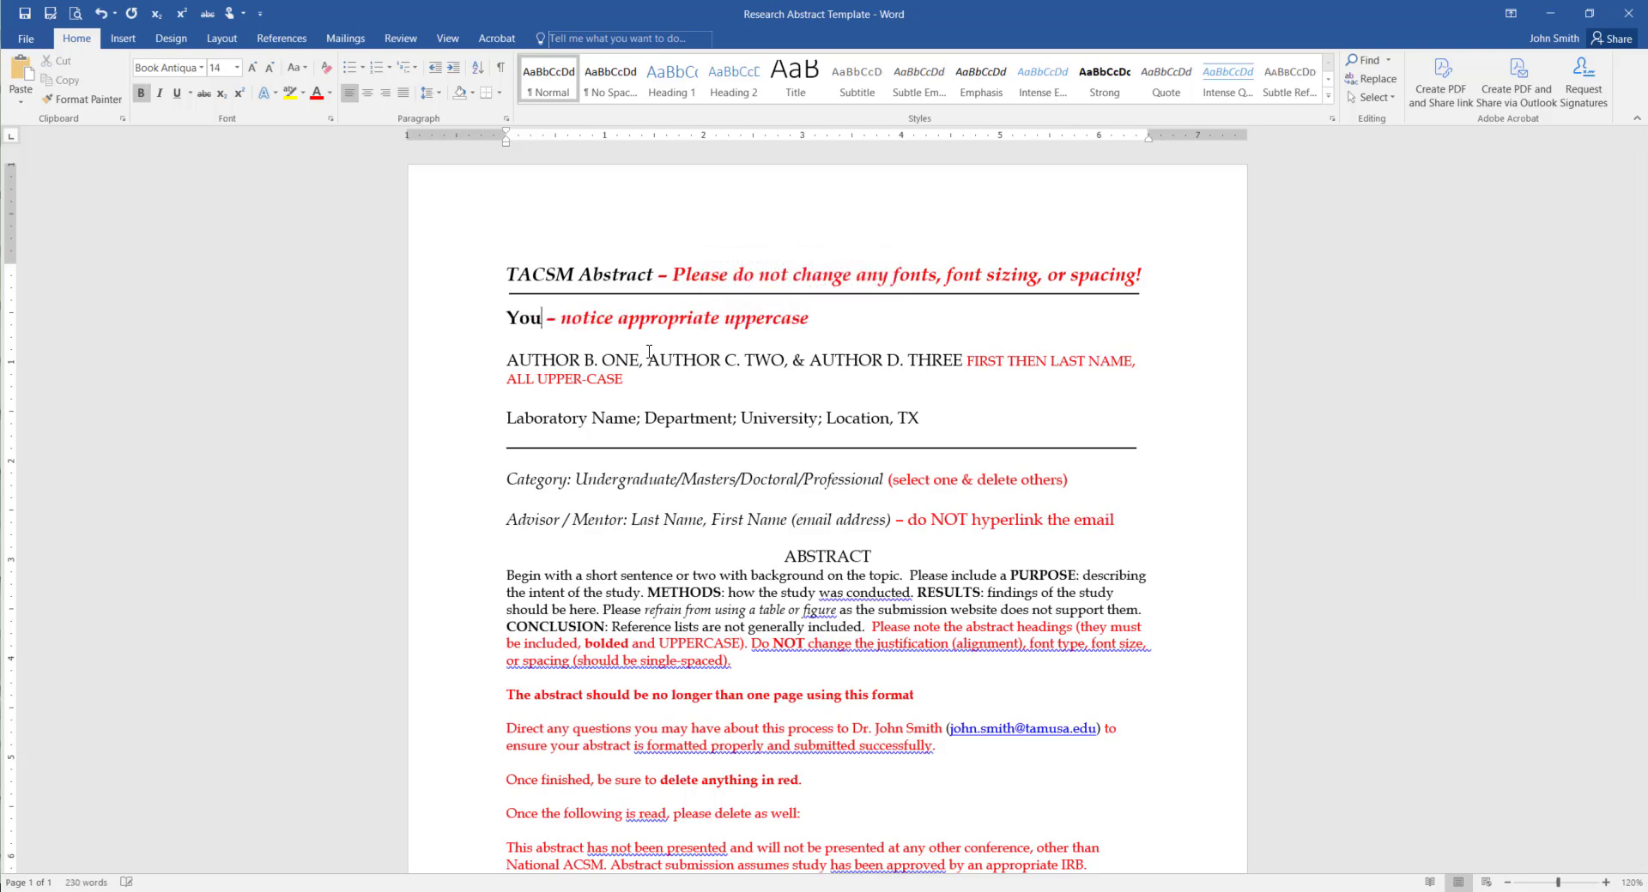
pyautogui.write('Title Here')
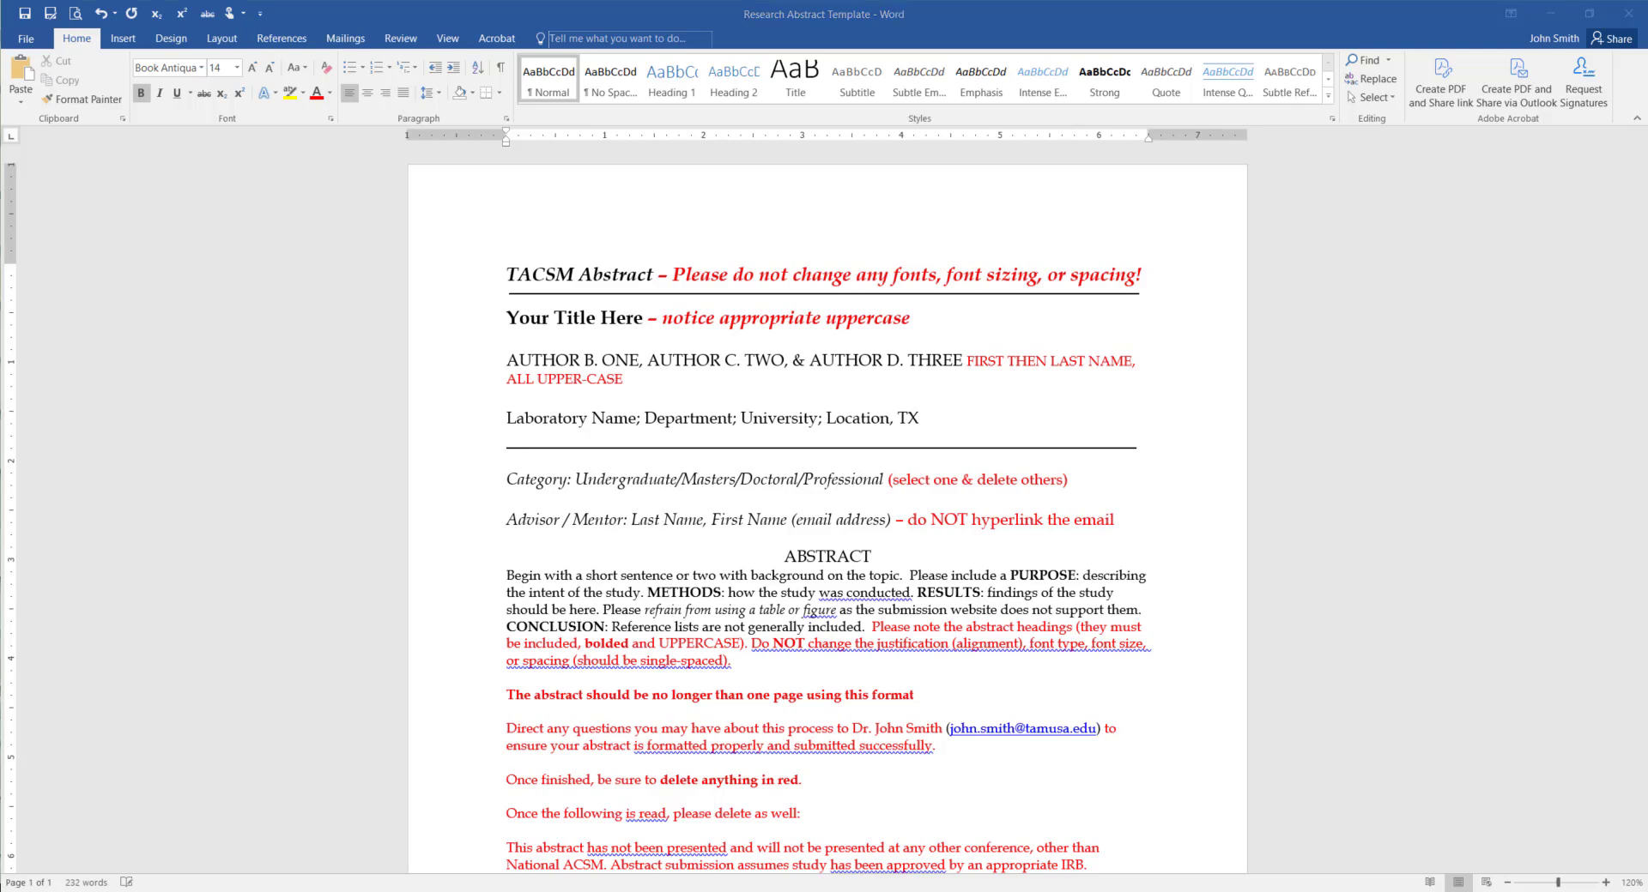
pyautogui.click(448, 857)
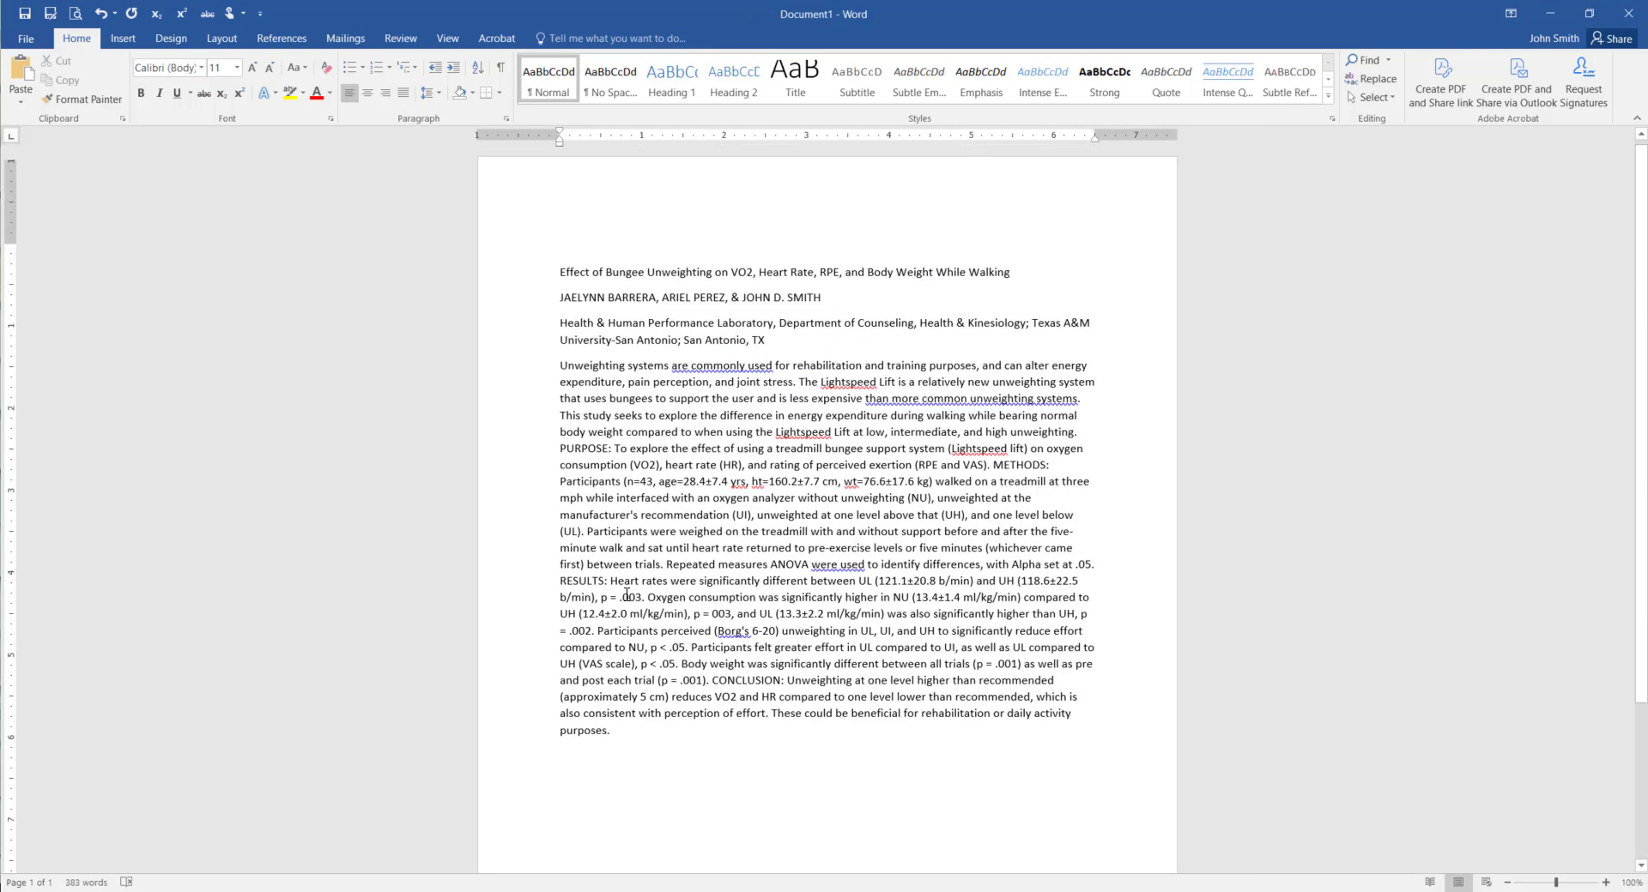
# Paste the bungee-unweighting study title from Document1 over 'Your Title Here' as text only
pyautogui.moveTo(566, 277); pyautogui.dragTo(1013, 277)
pyautogui.hotkey('ctrl', 'c')
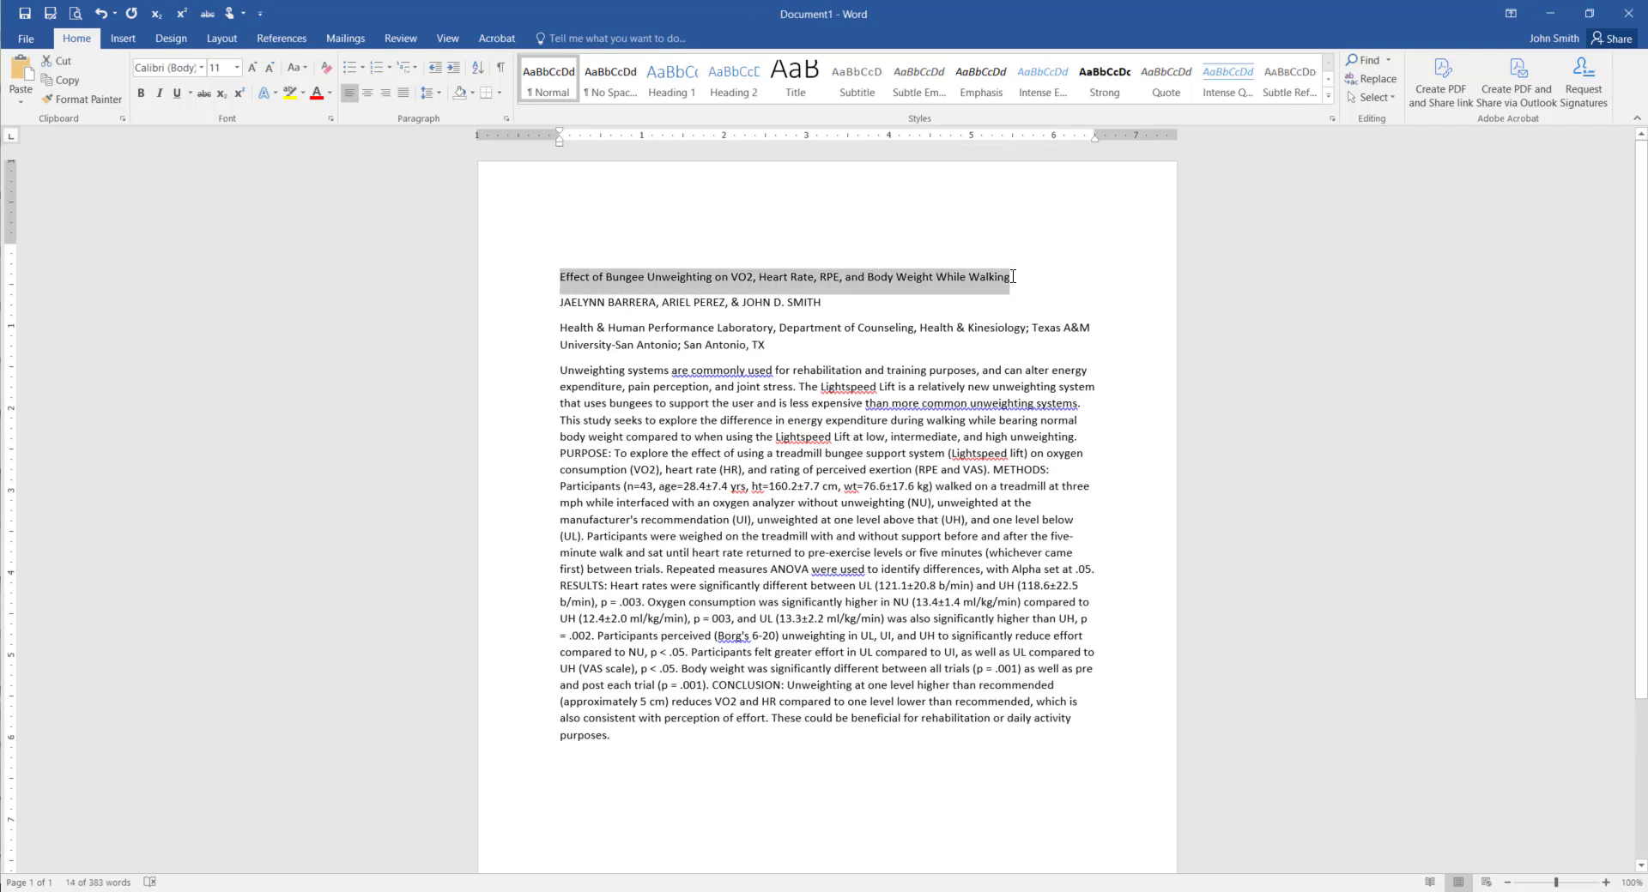
pyautogui.moveTo(360, 891)
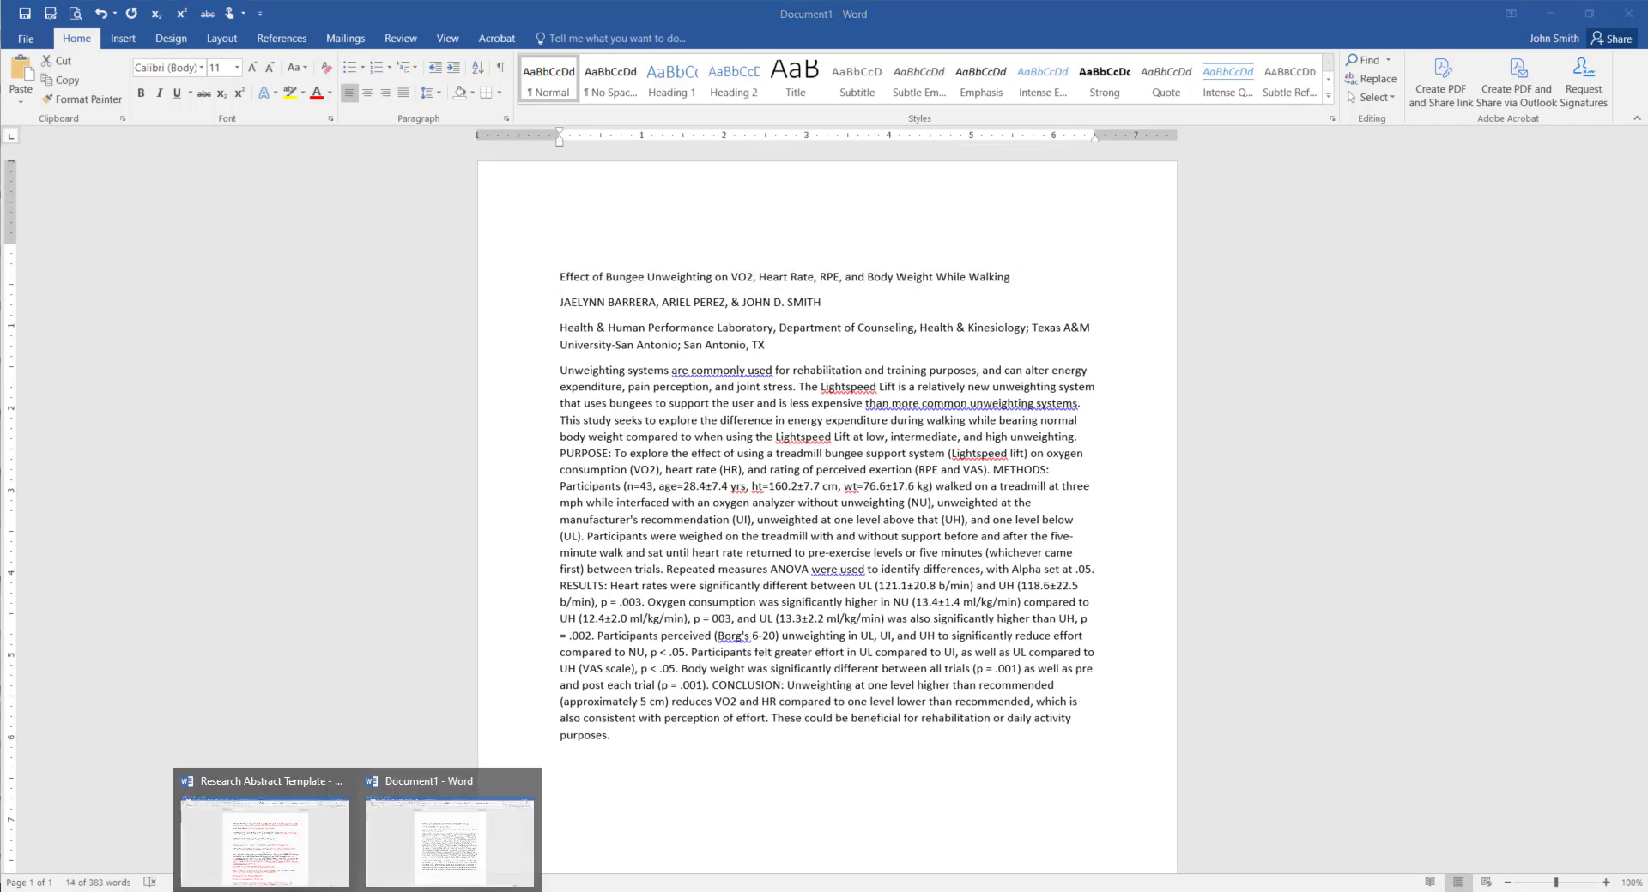
pyautogui.click(305, 840)
pyautogui.moveTo(507, 319); pyautogui.dragTo(640, 316)
pyautogui.rightClick(617, 316)
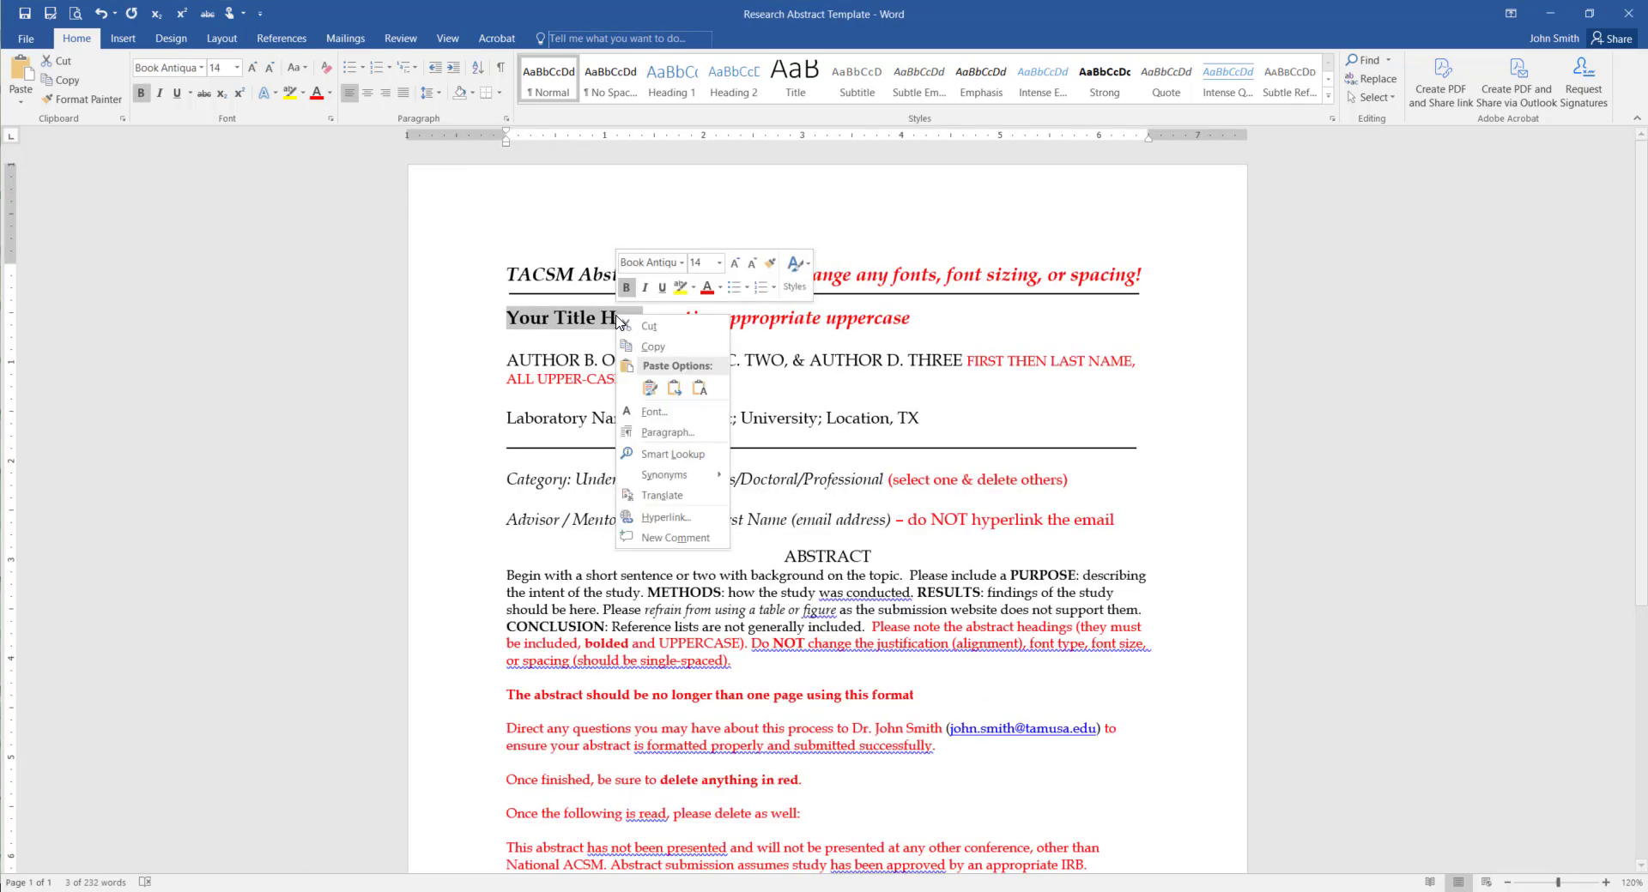
pyautogui.click(698, 388)
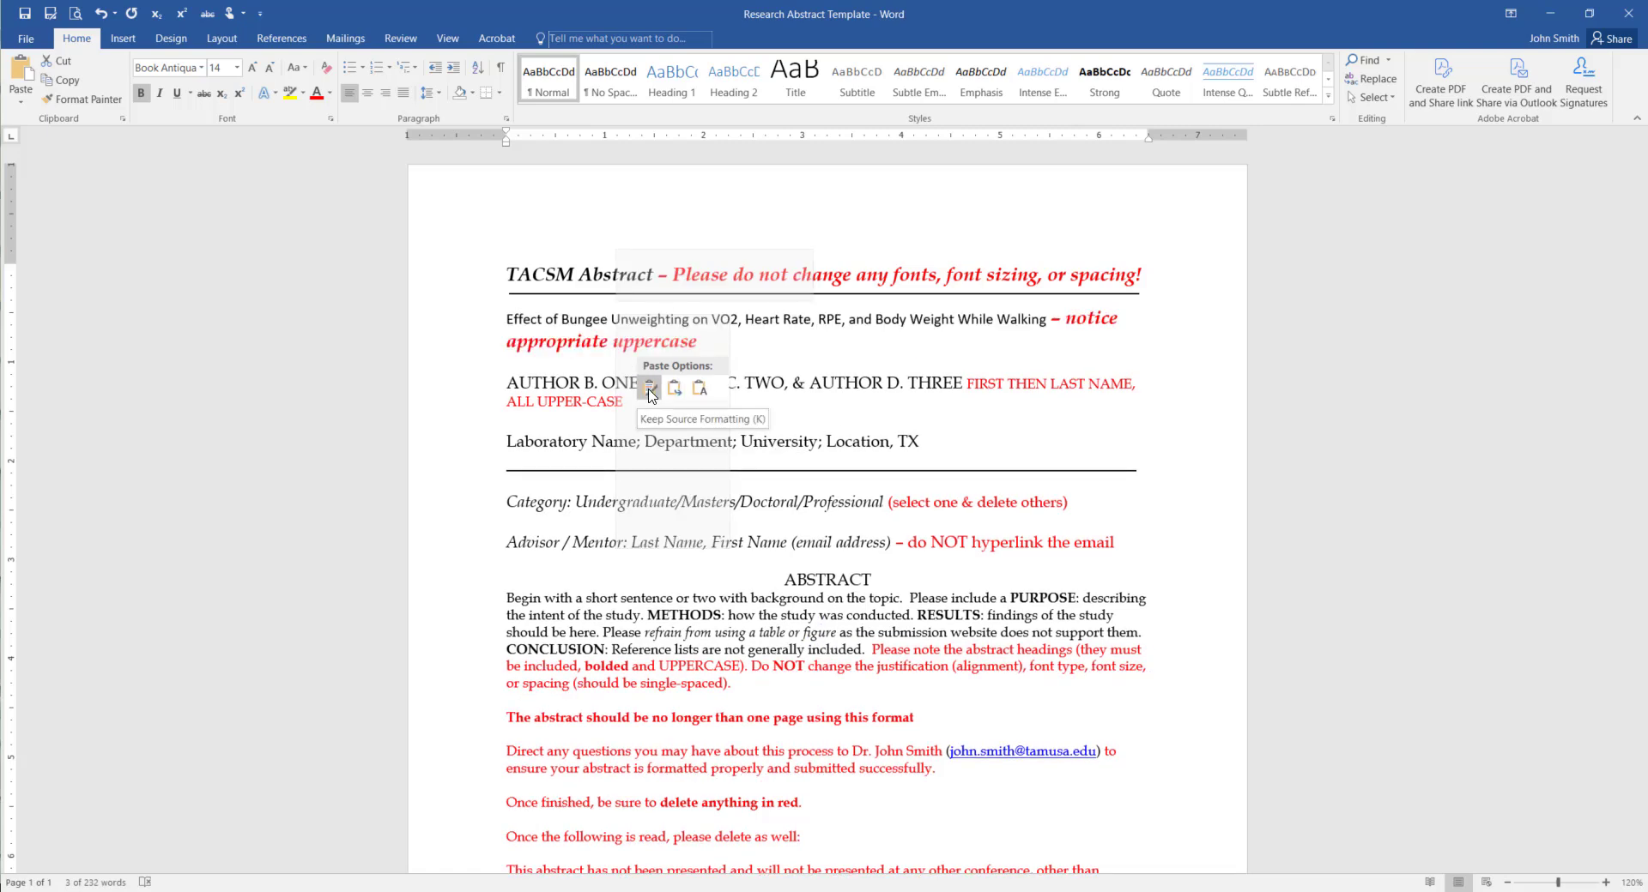
pyautogui.click(700, 390)
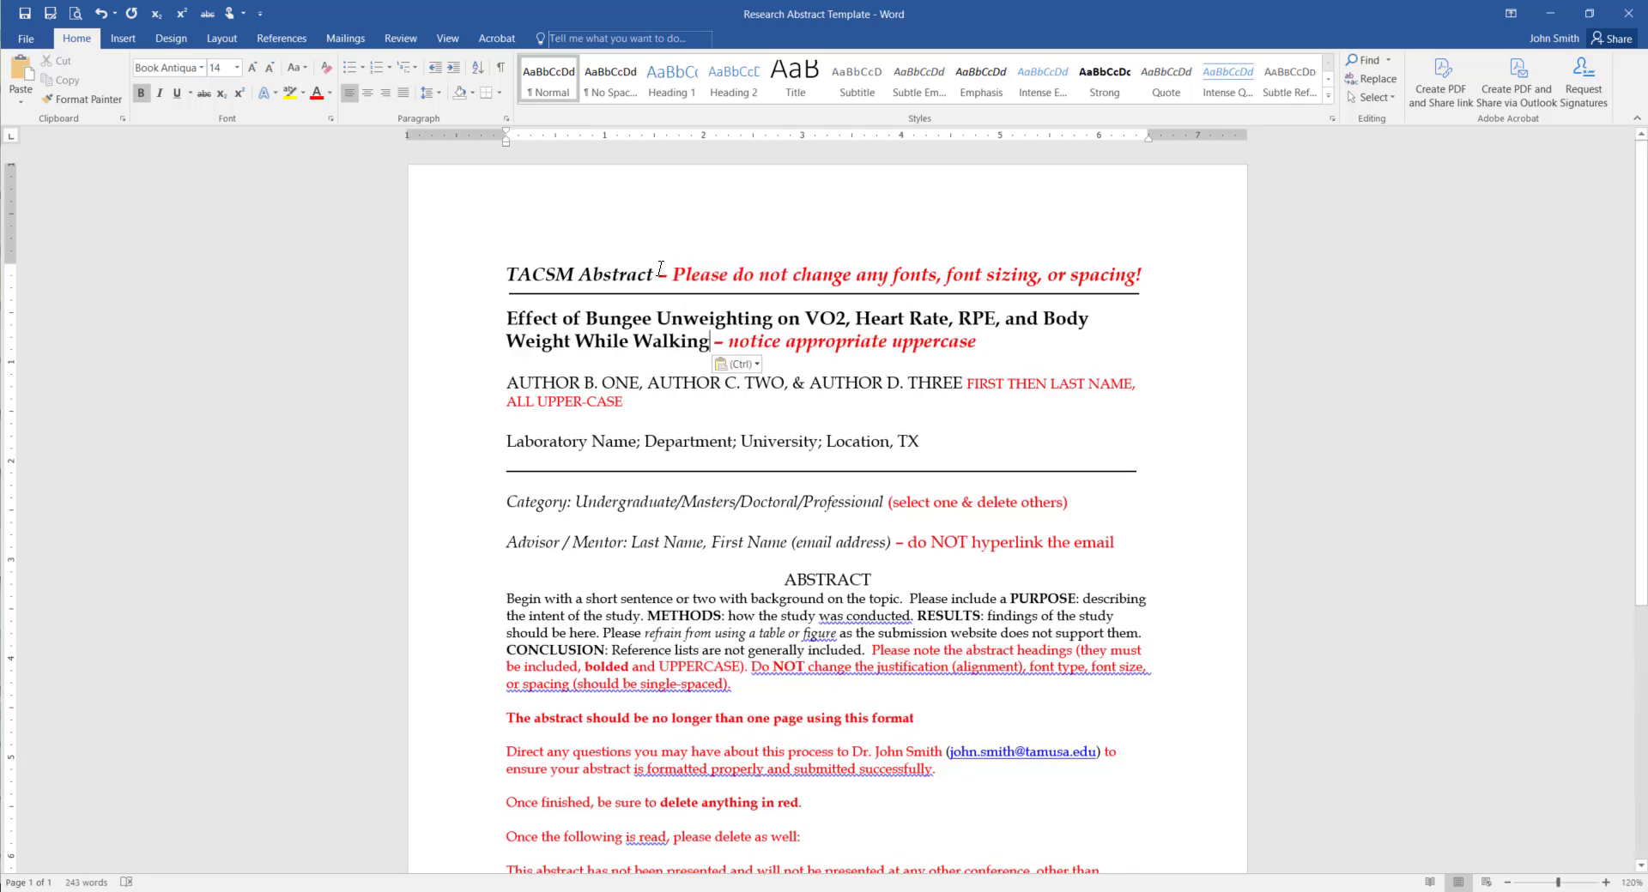
# Delete the red font warning after TACSM Abstract and the red uppercase note after the title
pyautogui.moveTo(658, 273); pyautogui.dragTo(1144, 273)
pyautogui.press('Delete')
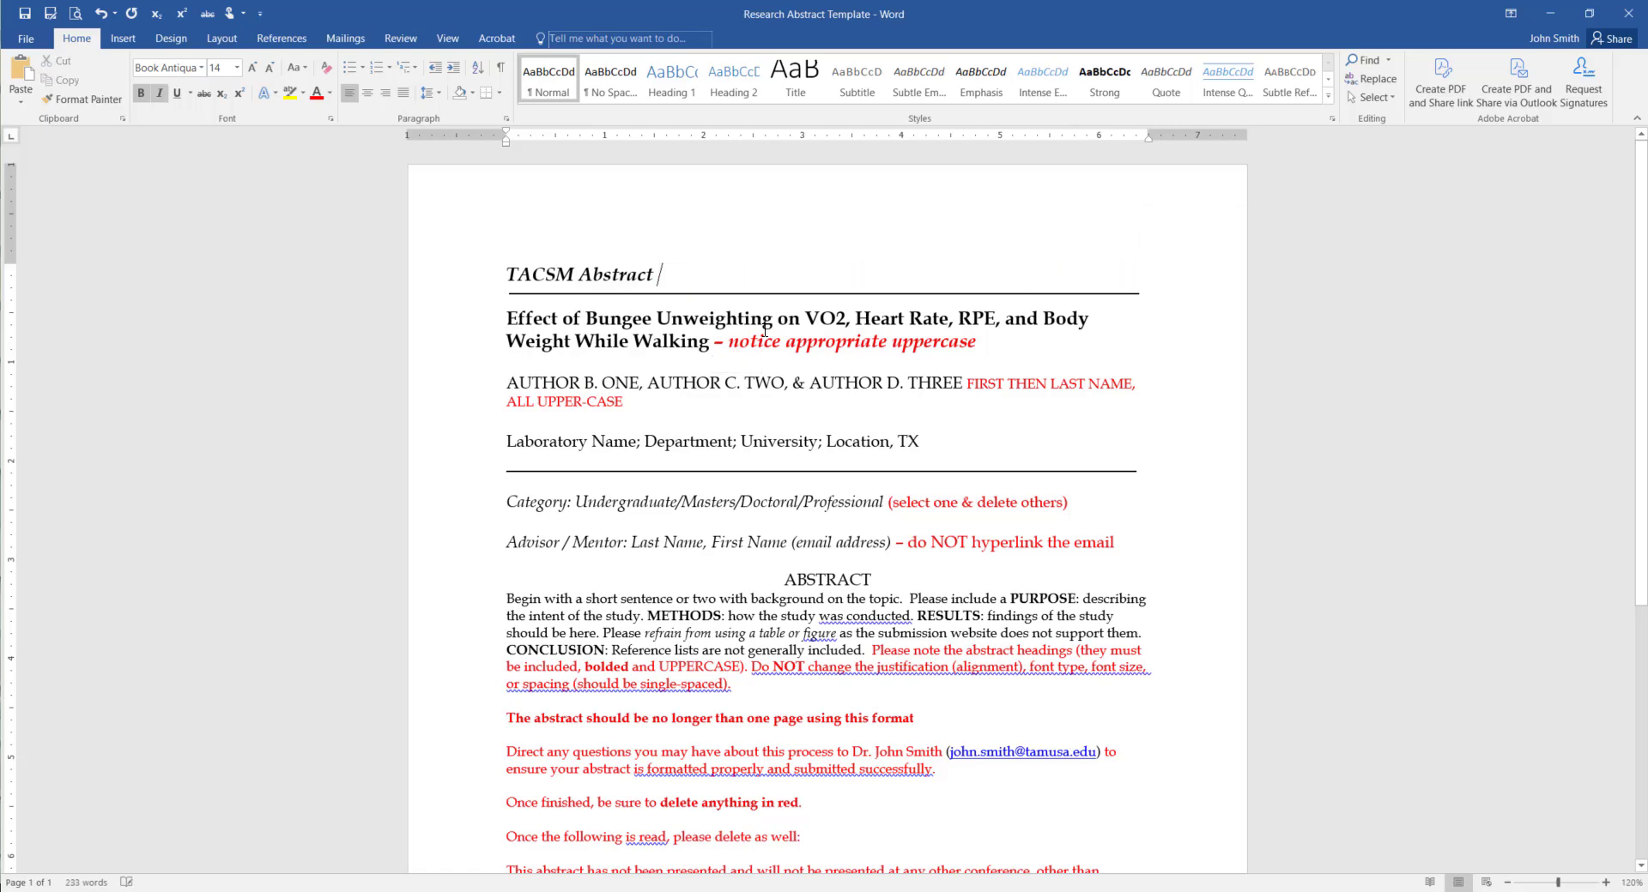
pyautogui.moveTo(717, 345); pyautogui.dragTo(979, 343)
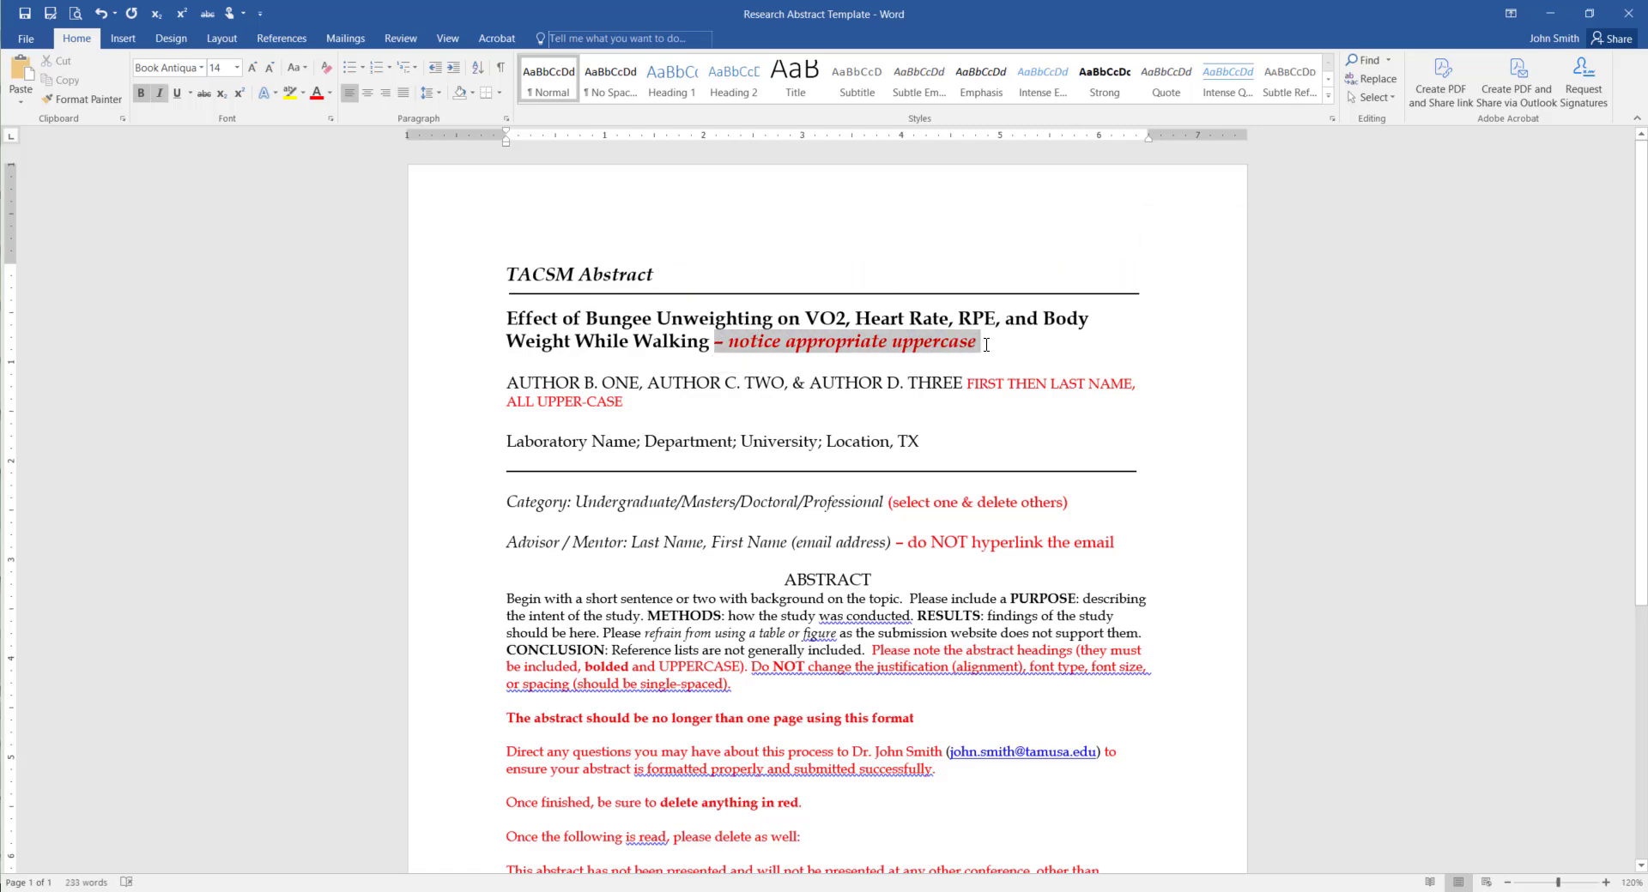
pyautogui.press('Delete')
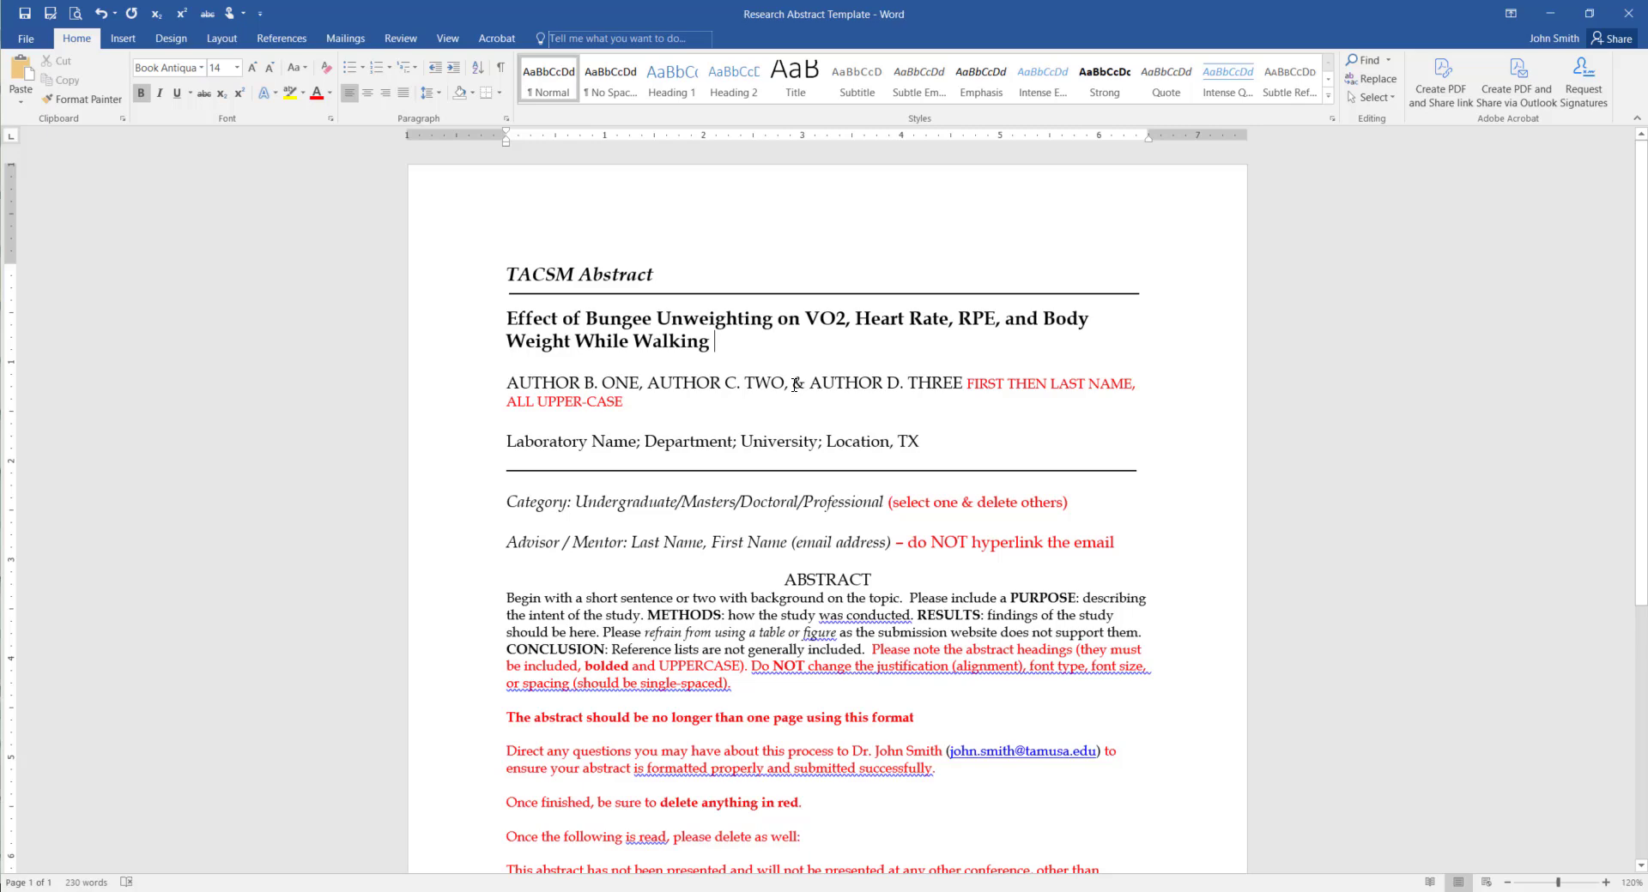
# Paste the three authors' names over the author placeholder as plain text and delete the red name-format note
pyautogui.moveTo(791, 385); pyautogui.dragTo(806, 385)
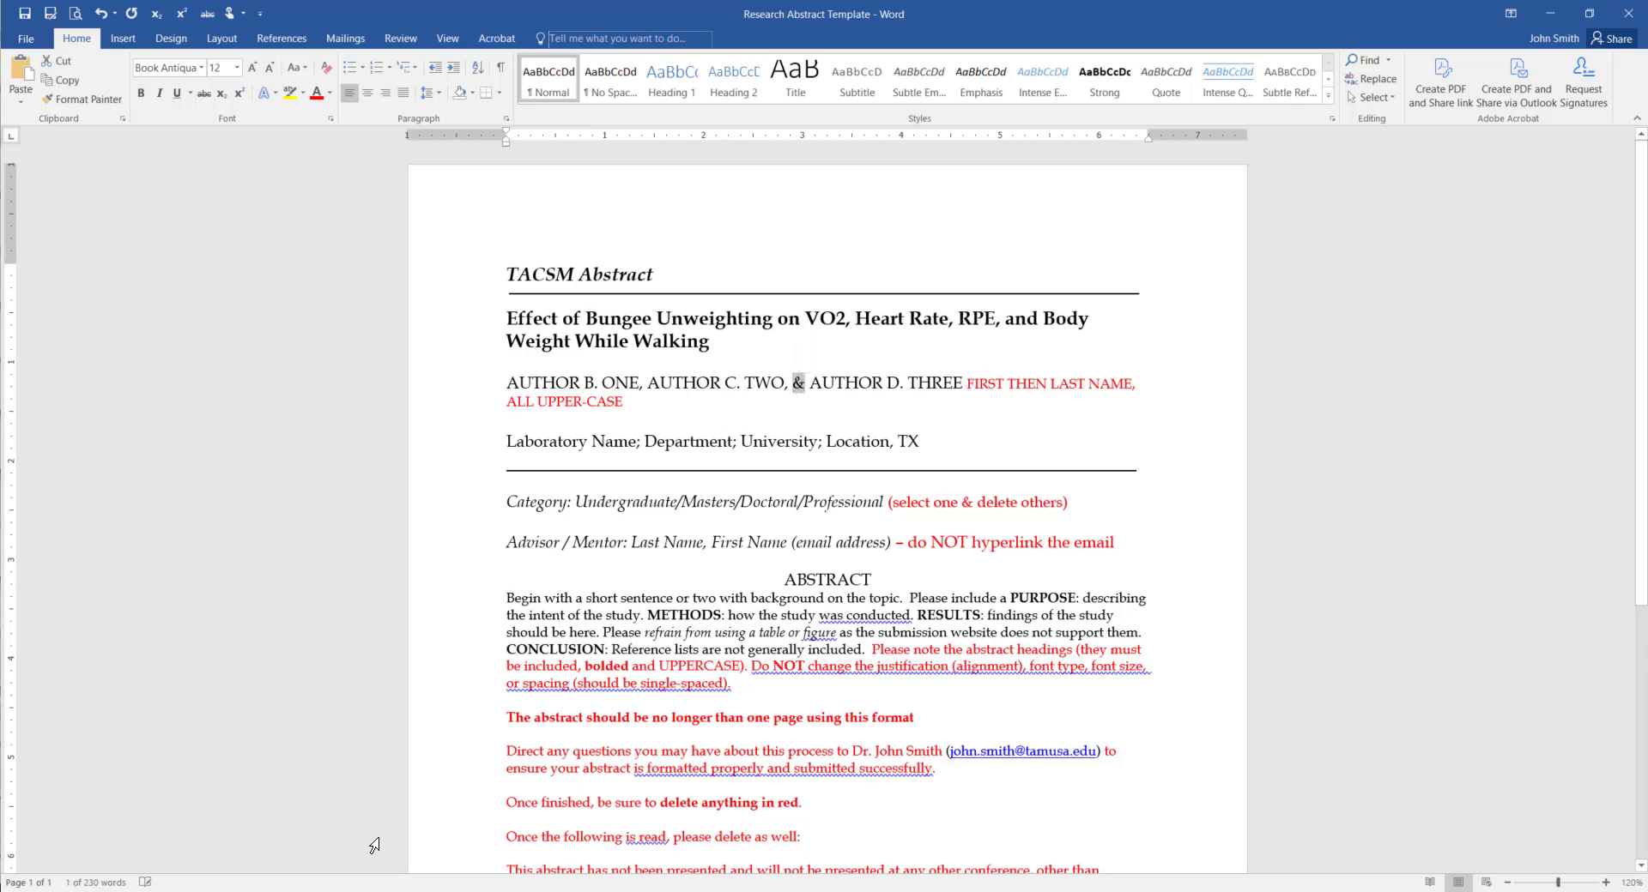
pyautogui.moveTo(356, 889)
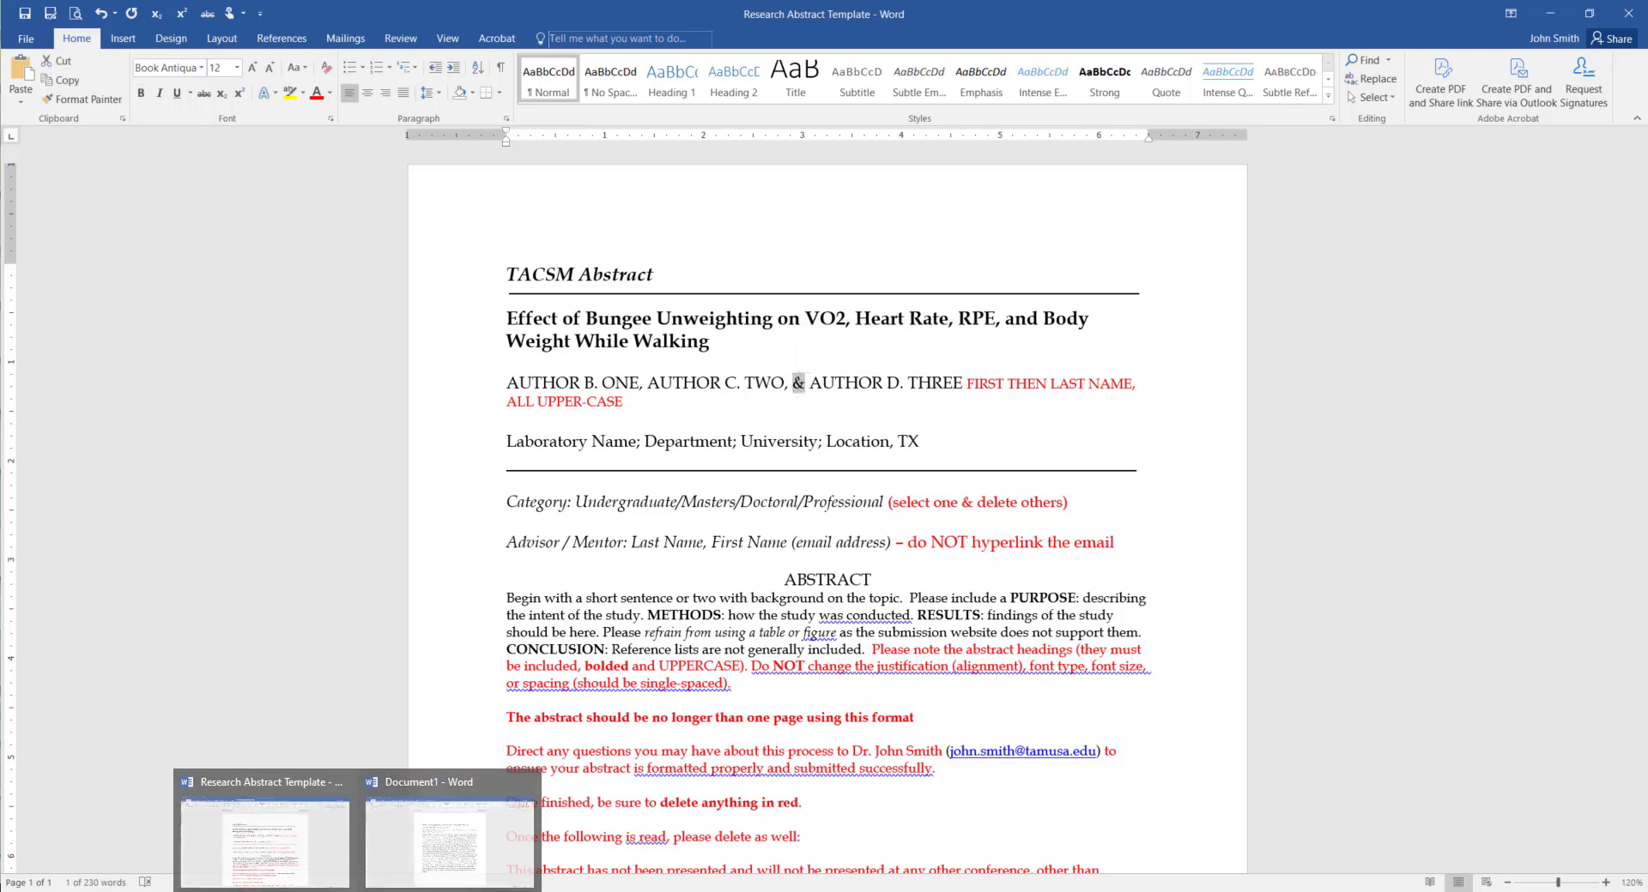
pyautogui.click(434, 829)
pyautogui.moveTo(572, 295); pyautogui.dragTo(822, 296)
pyautogui.hotkey('ctrl', 'c')
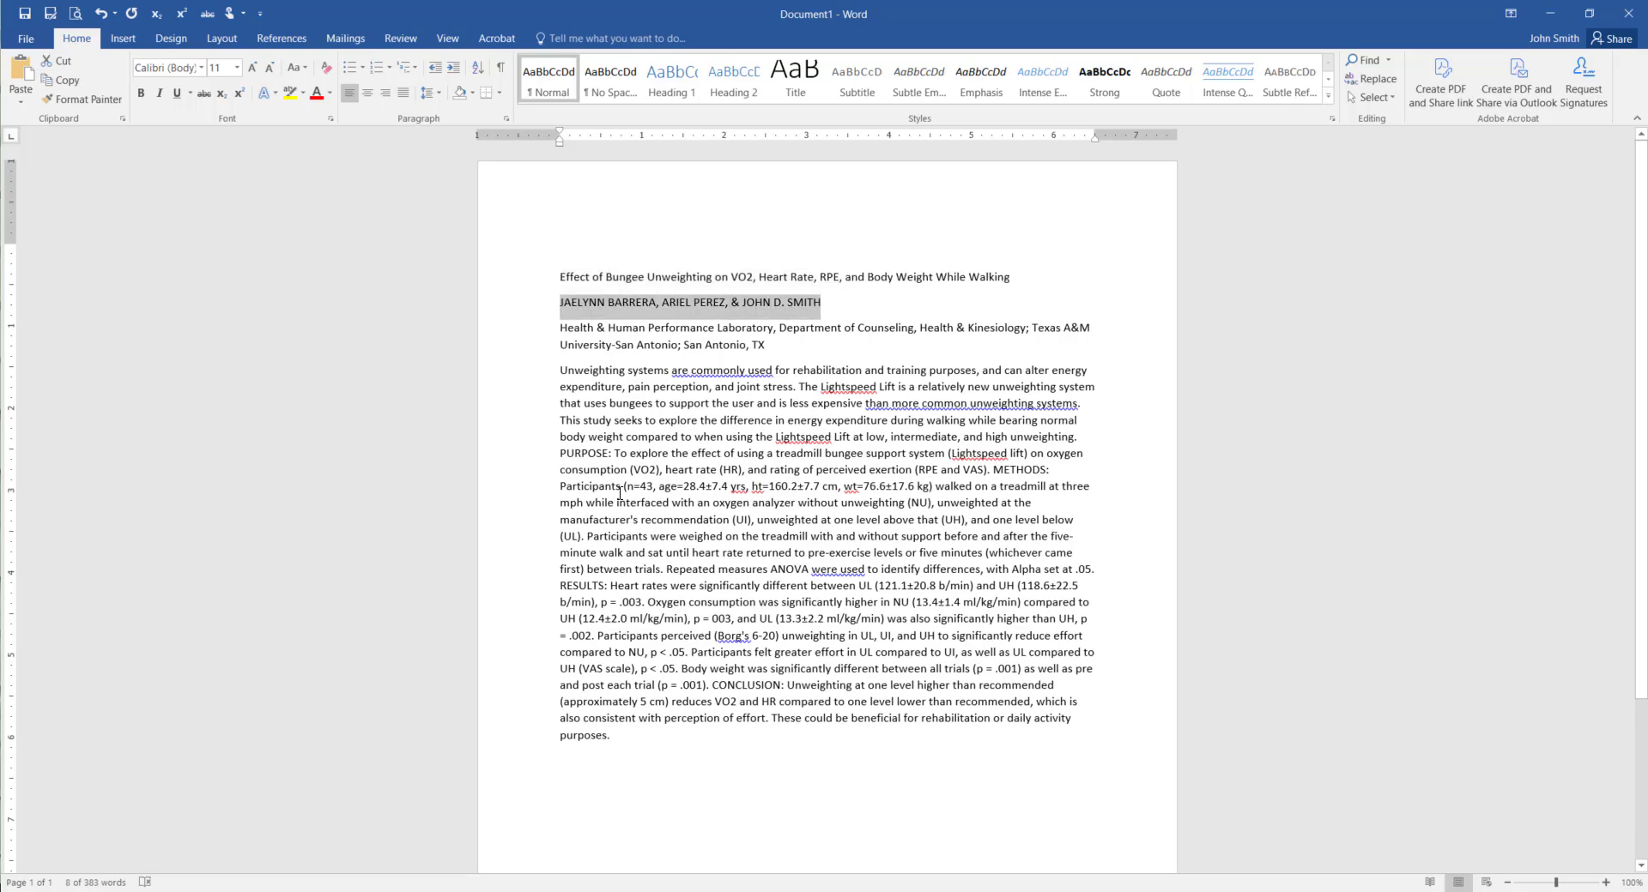
pyautogui.moveTo(356, 888)
pyautogui.click(333, 853)
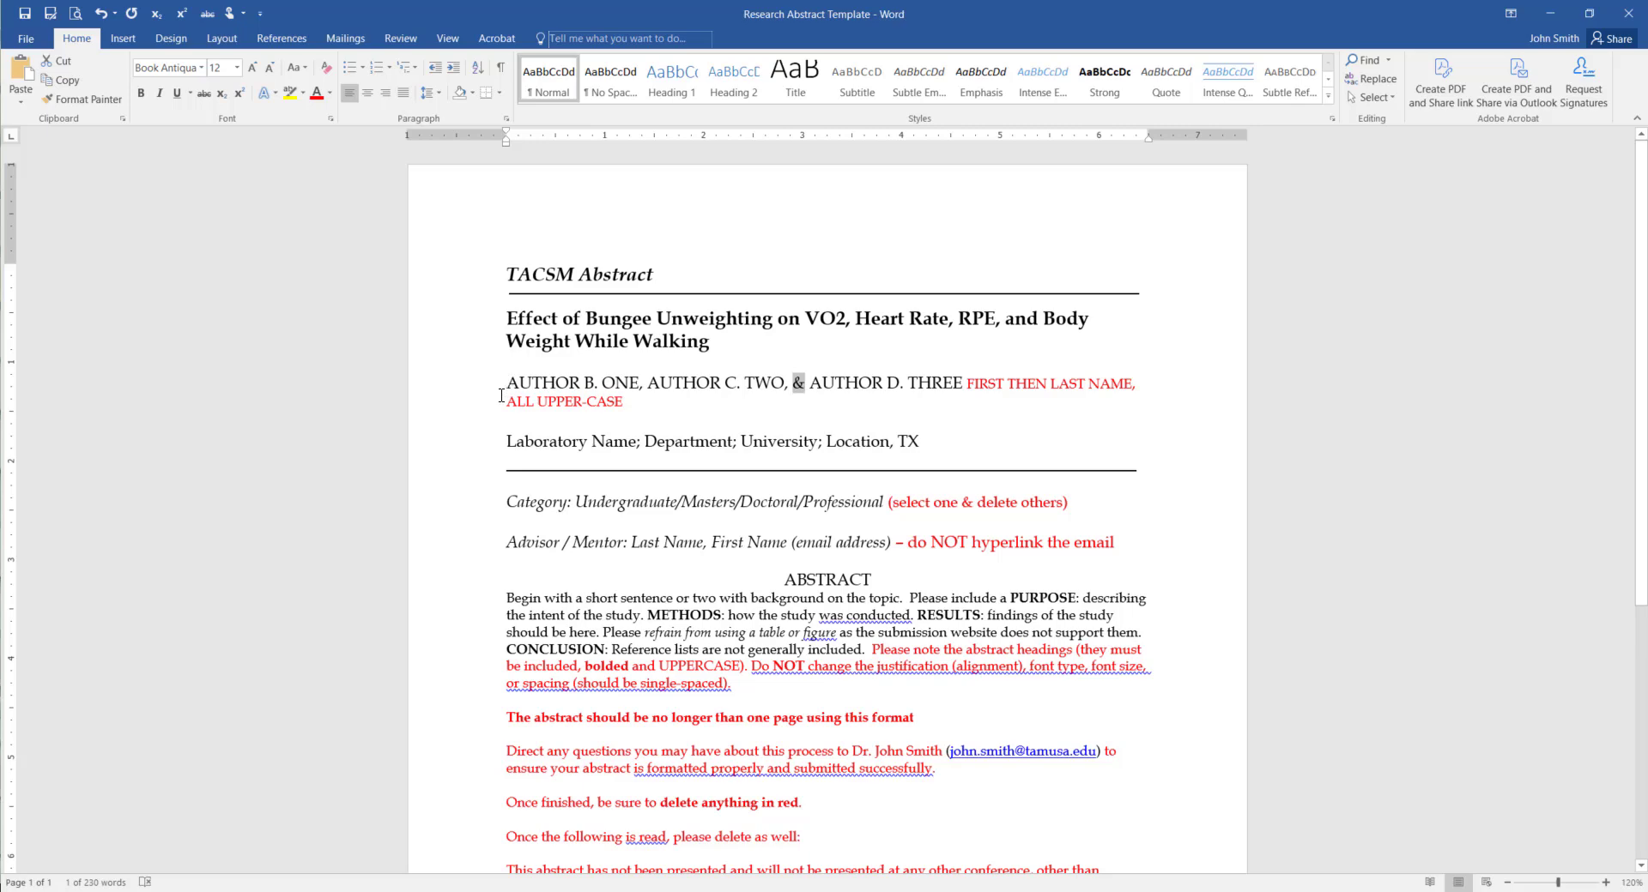
pyautogui.moveTo(513, 382); pyautogui.dragTo(965, 380)
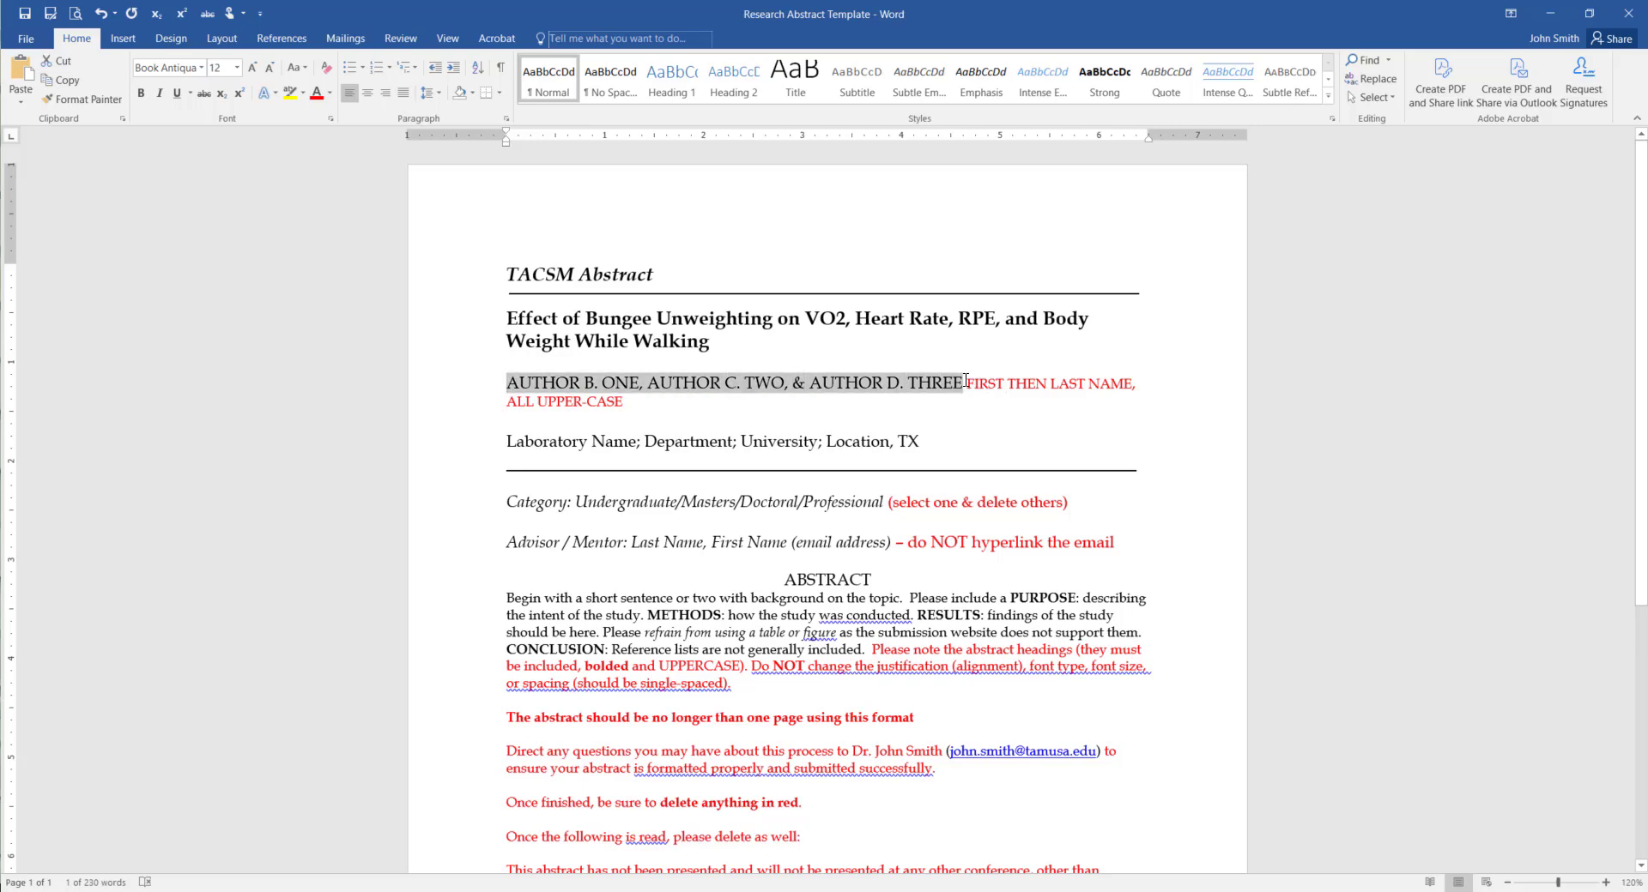
pyautogui.rightClick(964, 380)
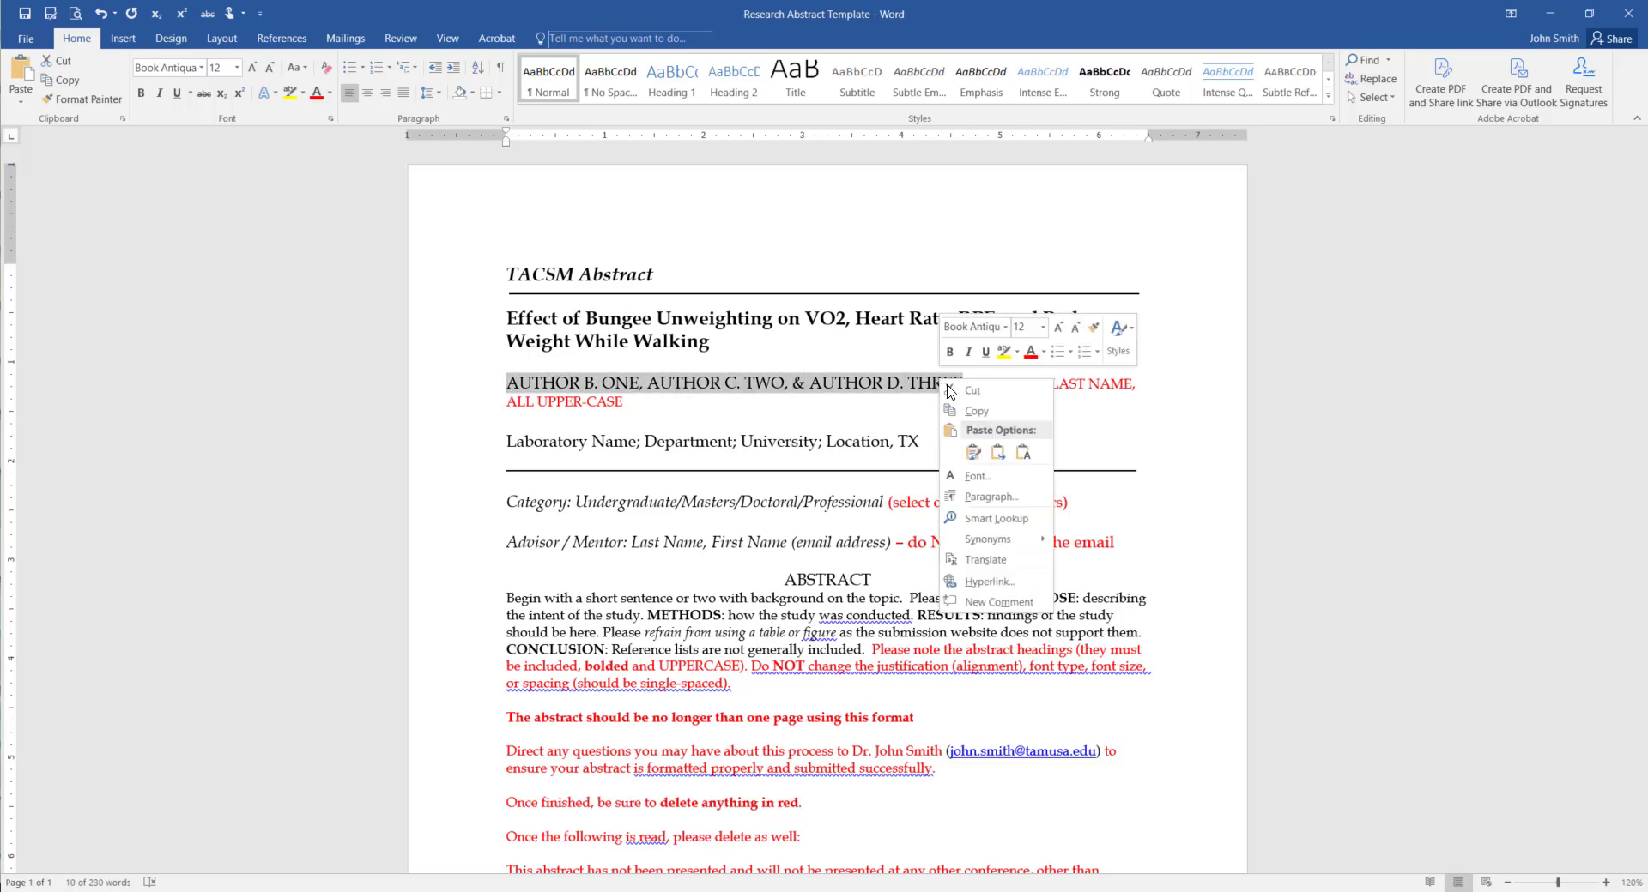
pyautogui.click(1022, 453)
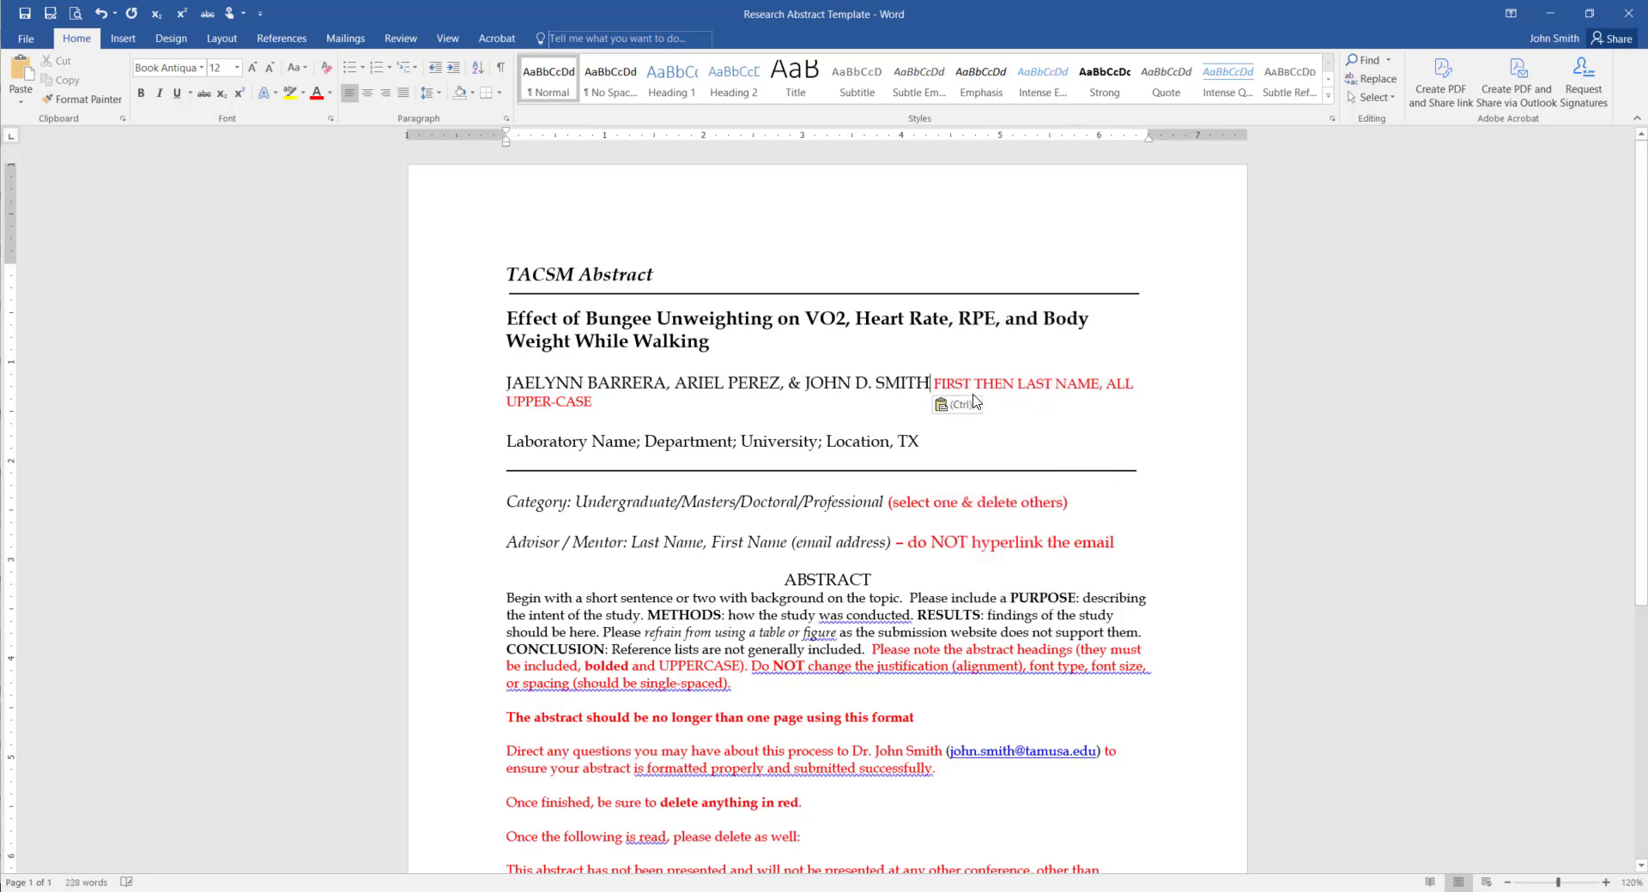
pyautogui.moveTo(941, 394); pyautogui.dragTo(594, 403)
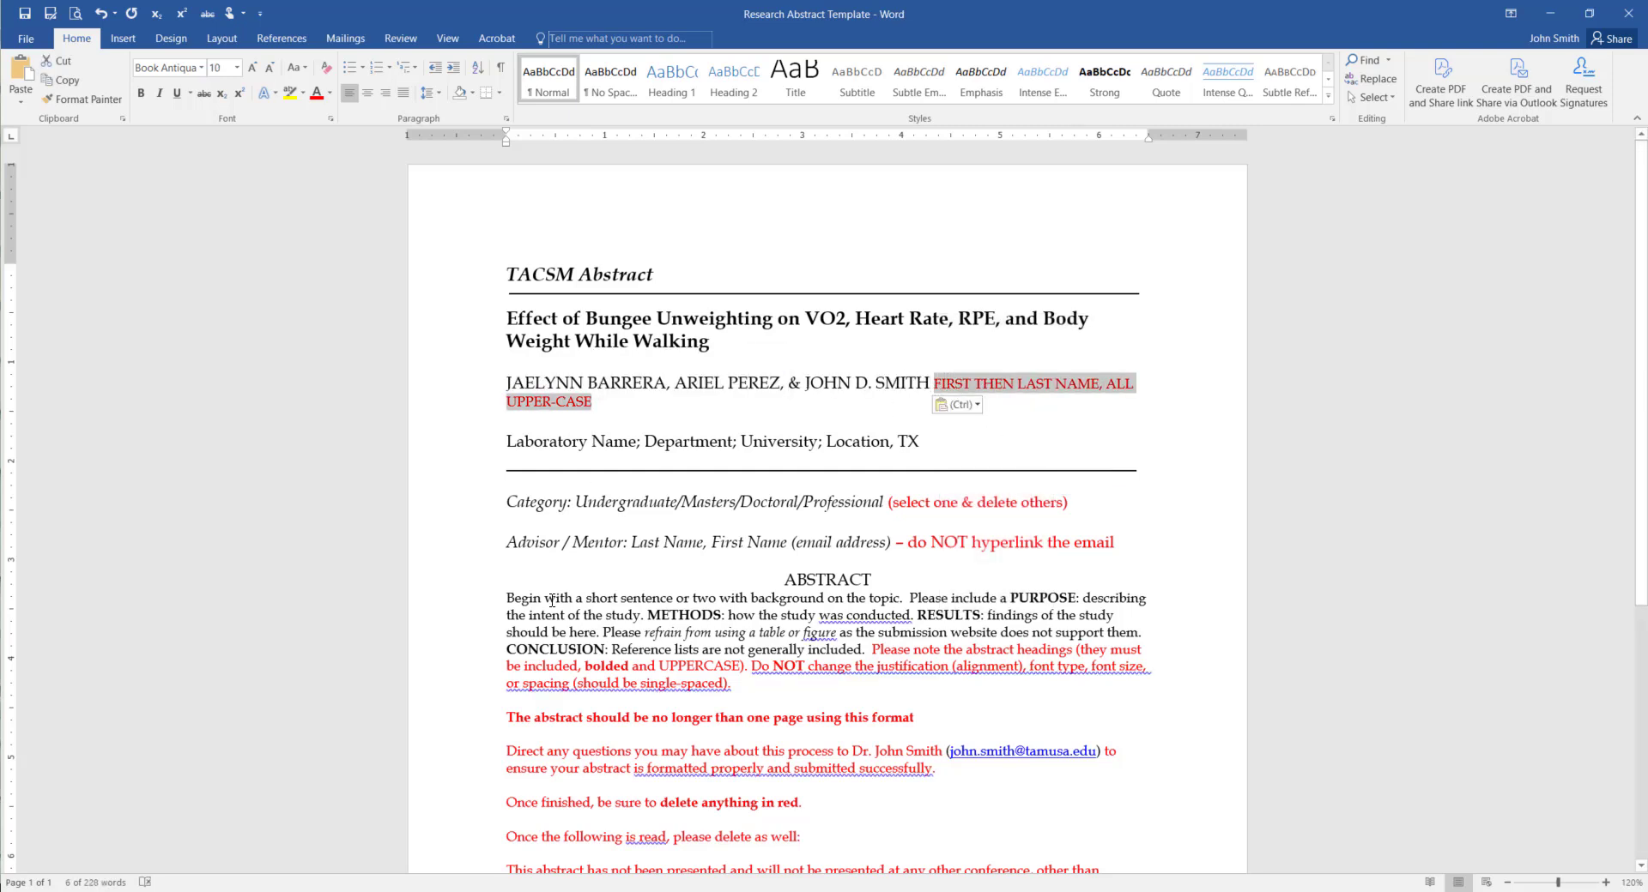
pyautogui.press('Delete')
# Paste the study's affiliation paragraph over the placeholder laboratory line, then undo that paste
pyautogui.hotkey('alt', 'Tab')
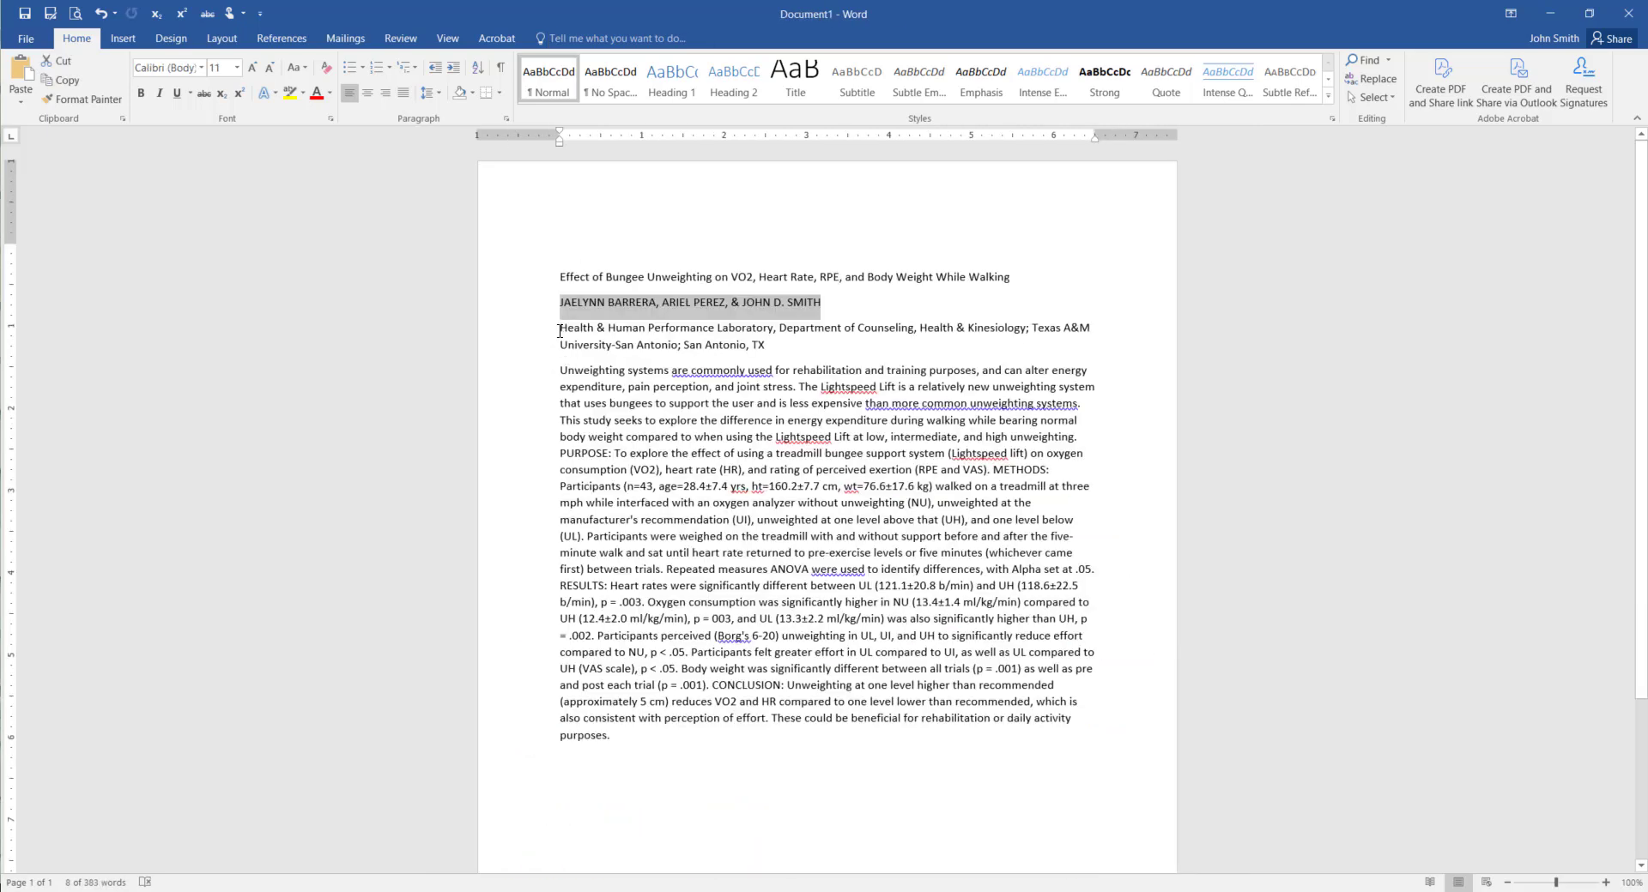
pyautogui.moveTo(561, 328); pyautogui.dragTo(767, 344)
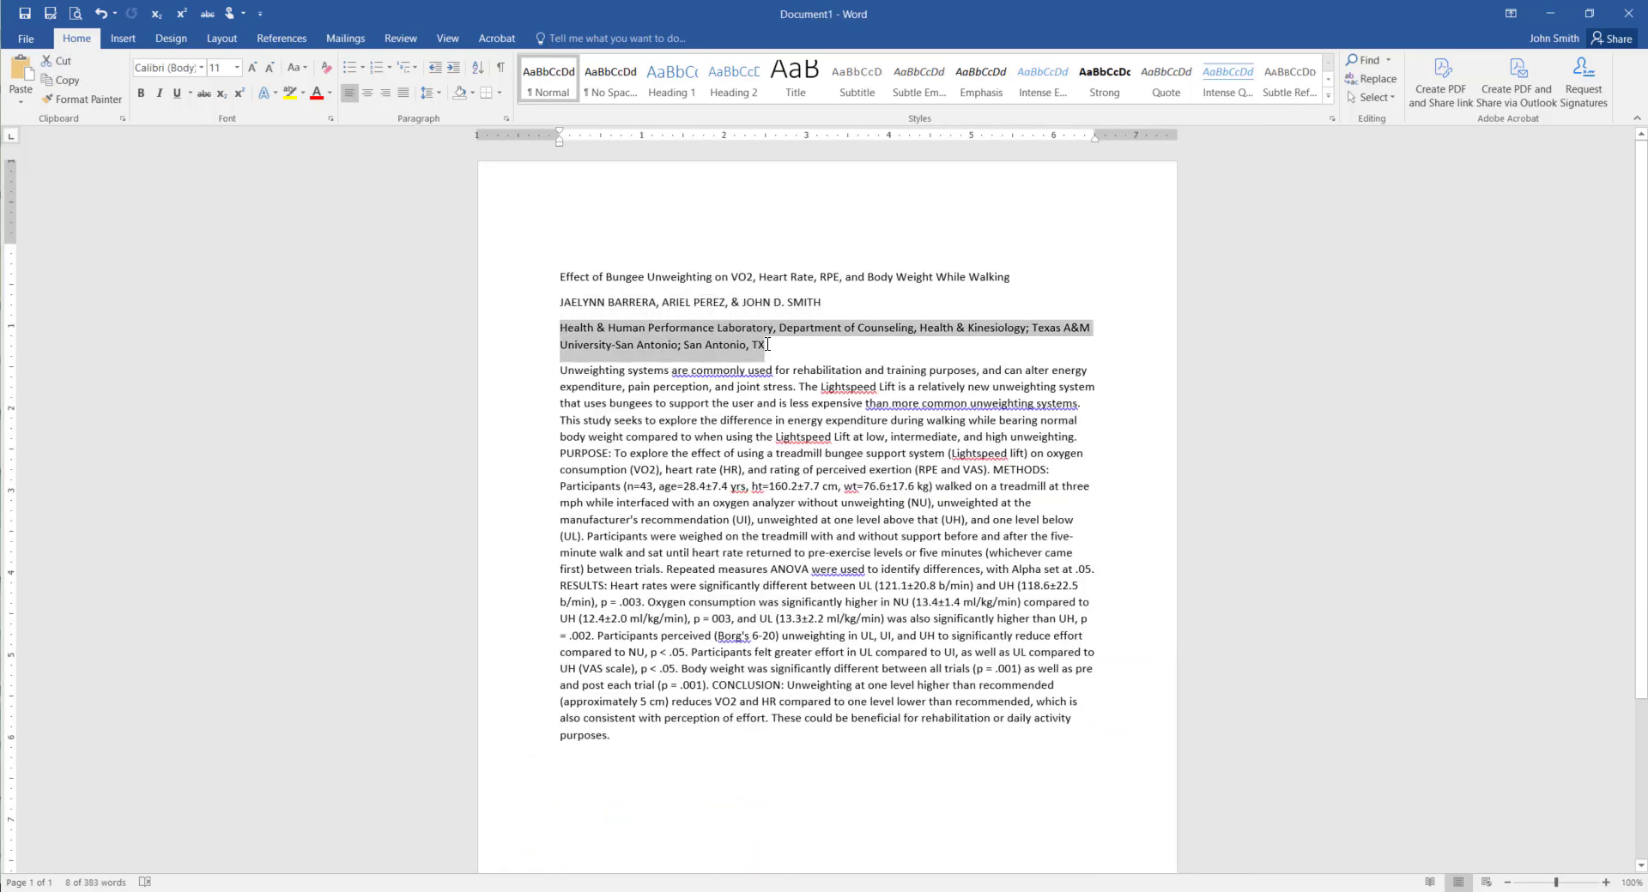
pyautogui.hotkey('ctrl', 'c')
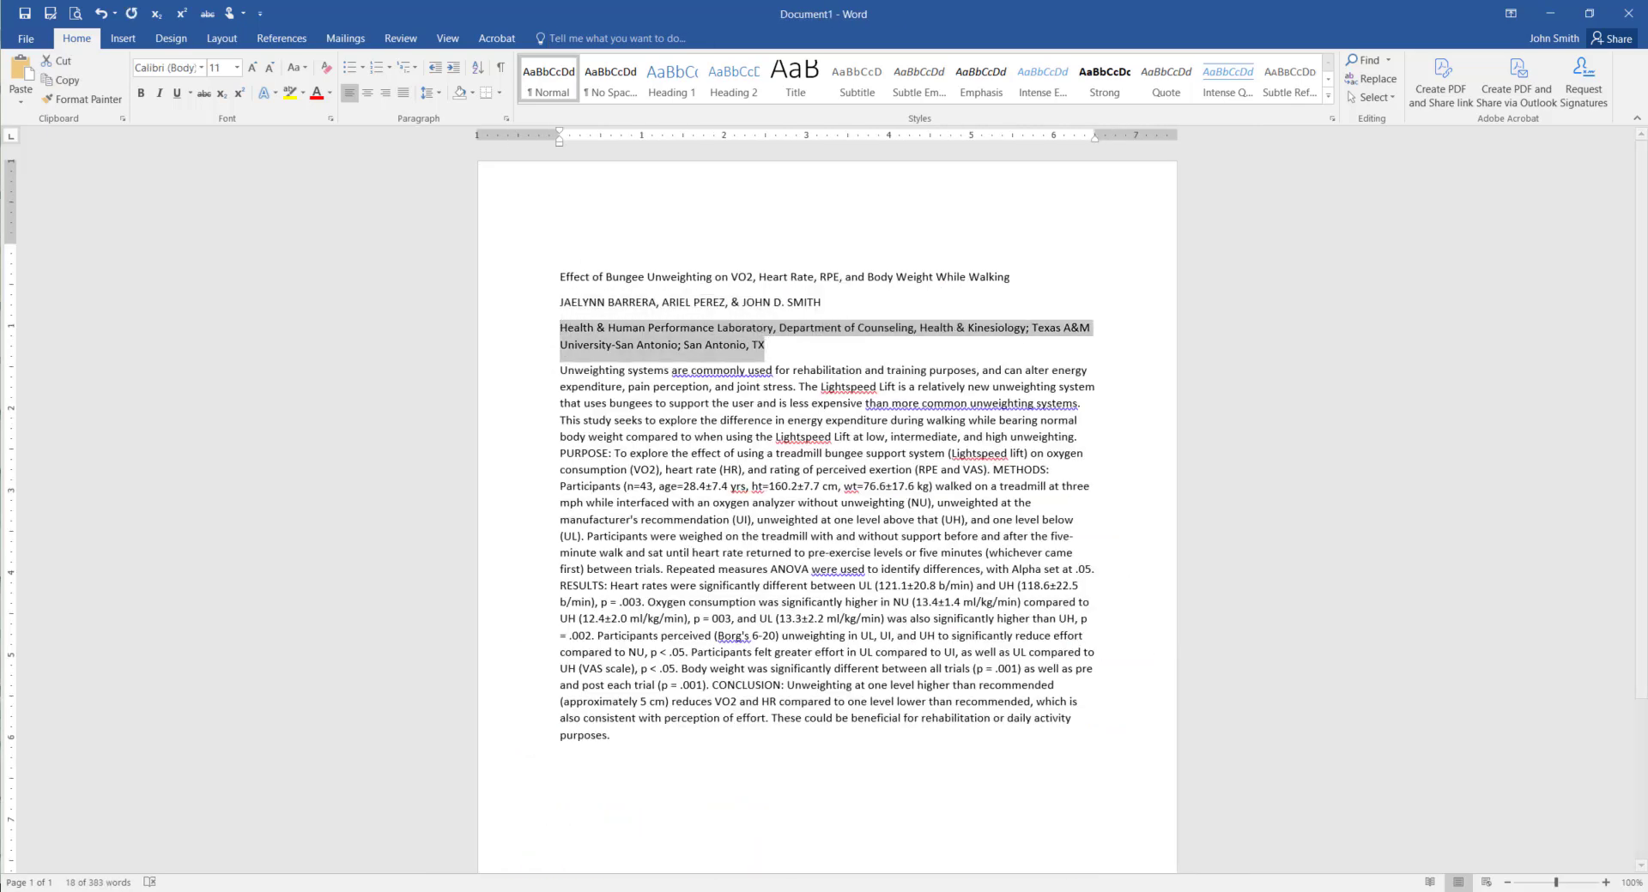
pyautogui.click(357, 891)
pyautogui.click(264, 841)
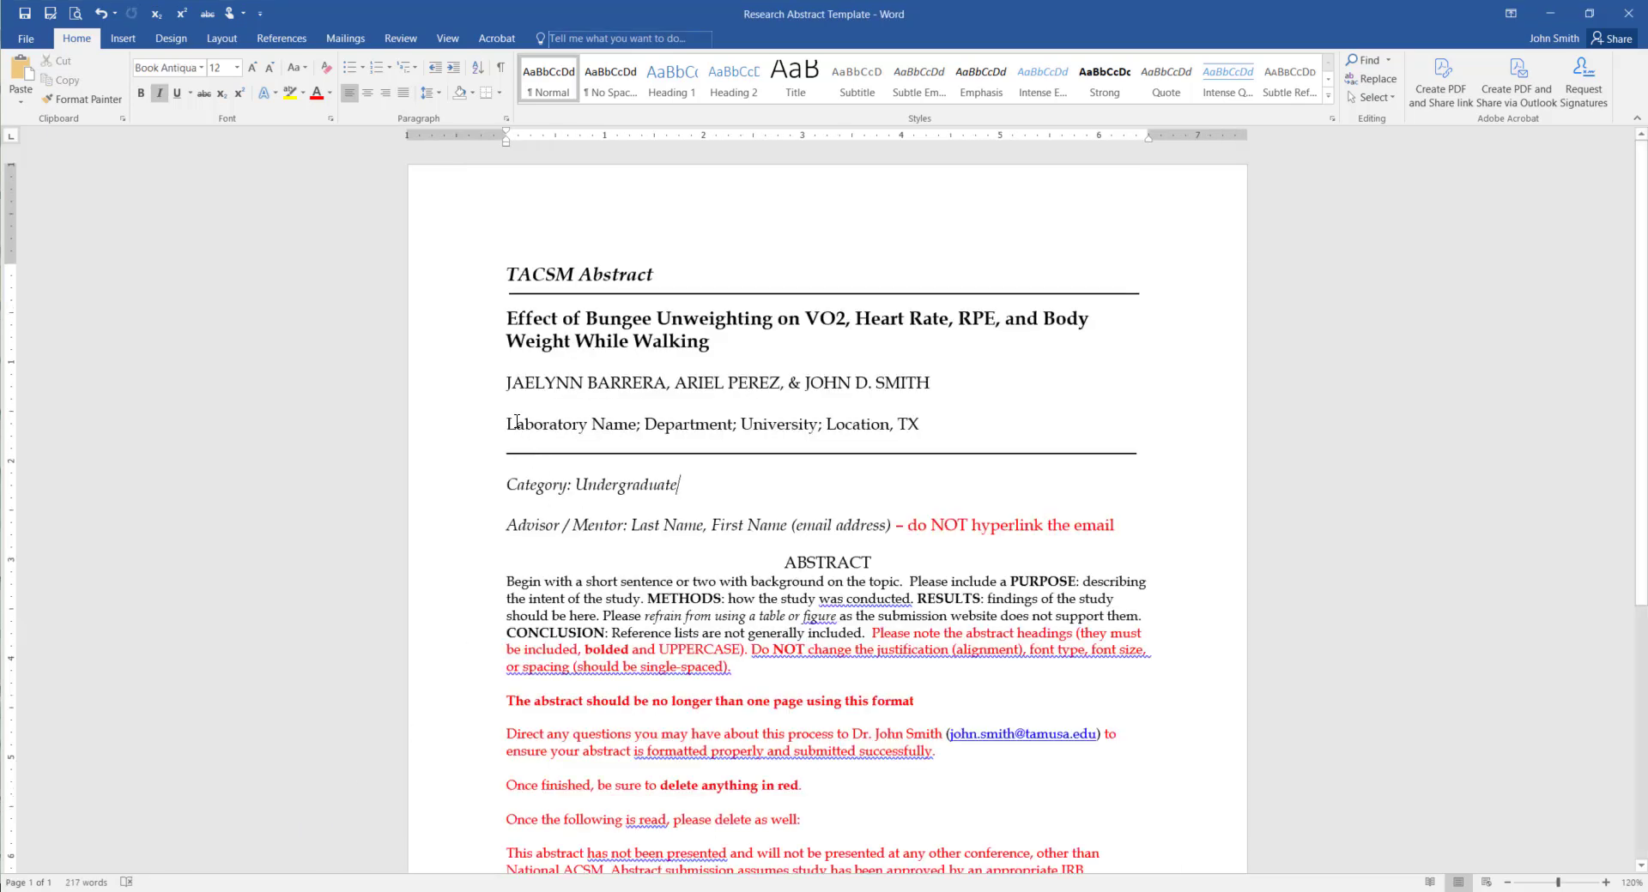
pyautogui.moveTo(507, 421); pyautogui.dragTo(890, 422)
pyautogui.moveTo(925, 422); pyautogui.dragTo(918, 423)
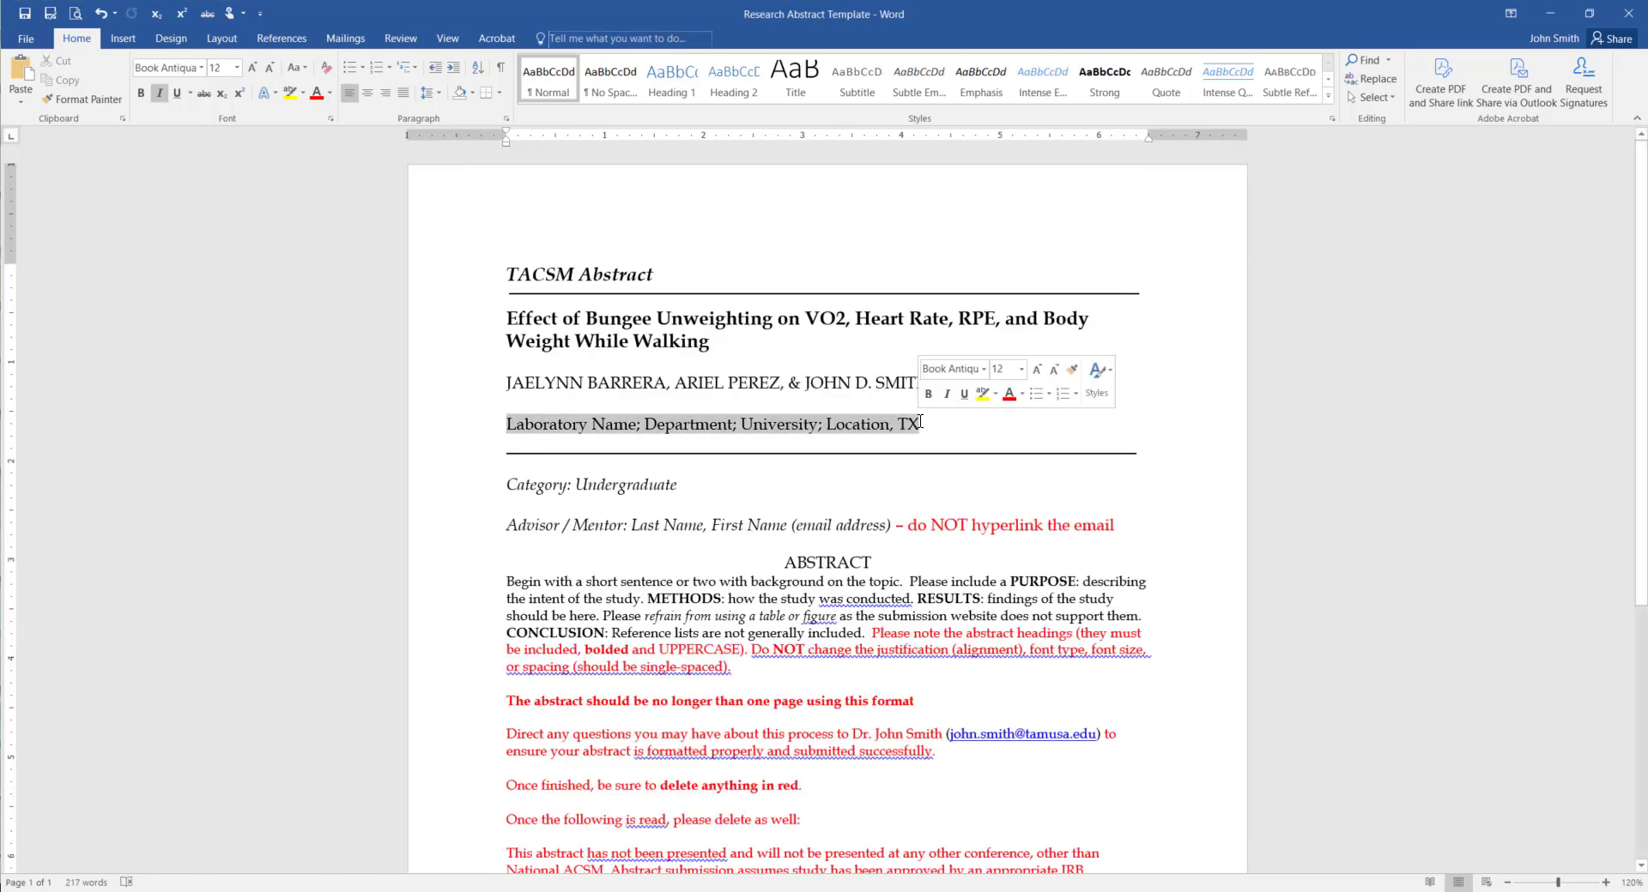
pyautogui.rightClick(897, 423)
pyautogui.click(979, 501)
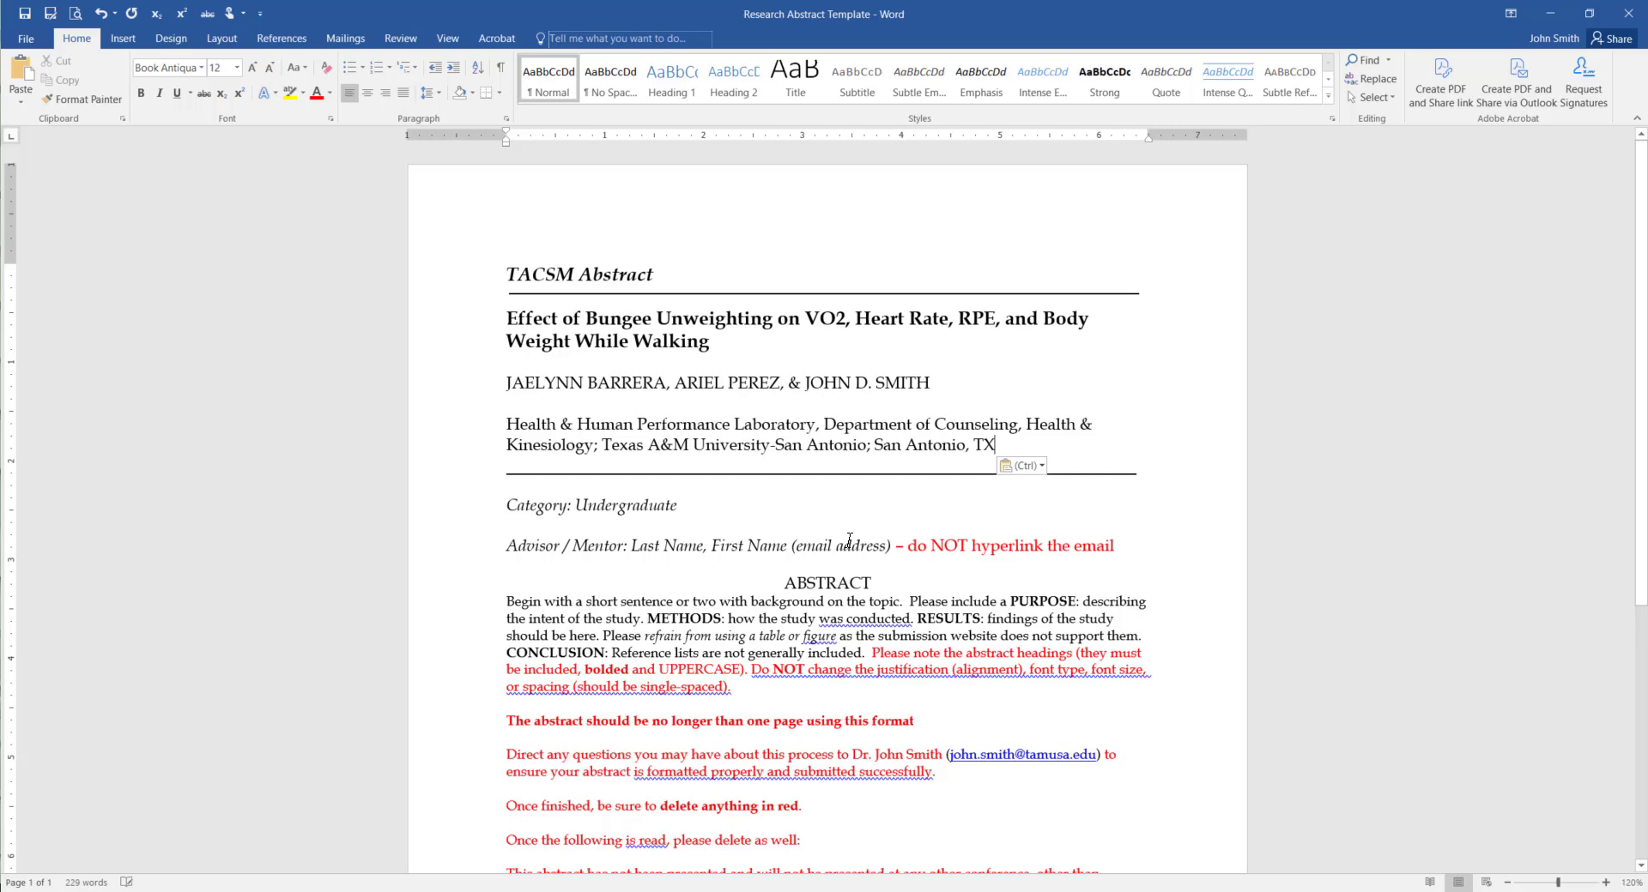
pyautogui.hotkey('ctrl', 'z')
pyautogui.hotkey('ctrl', 'z')
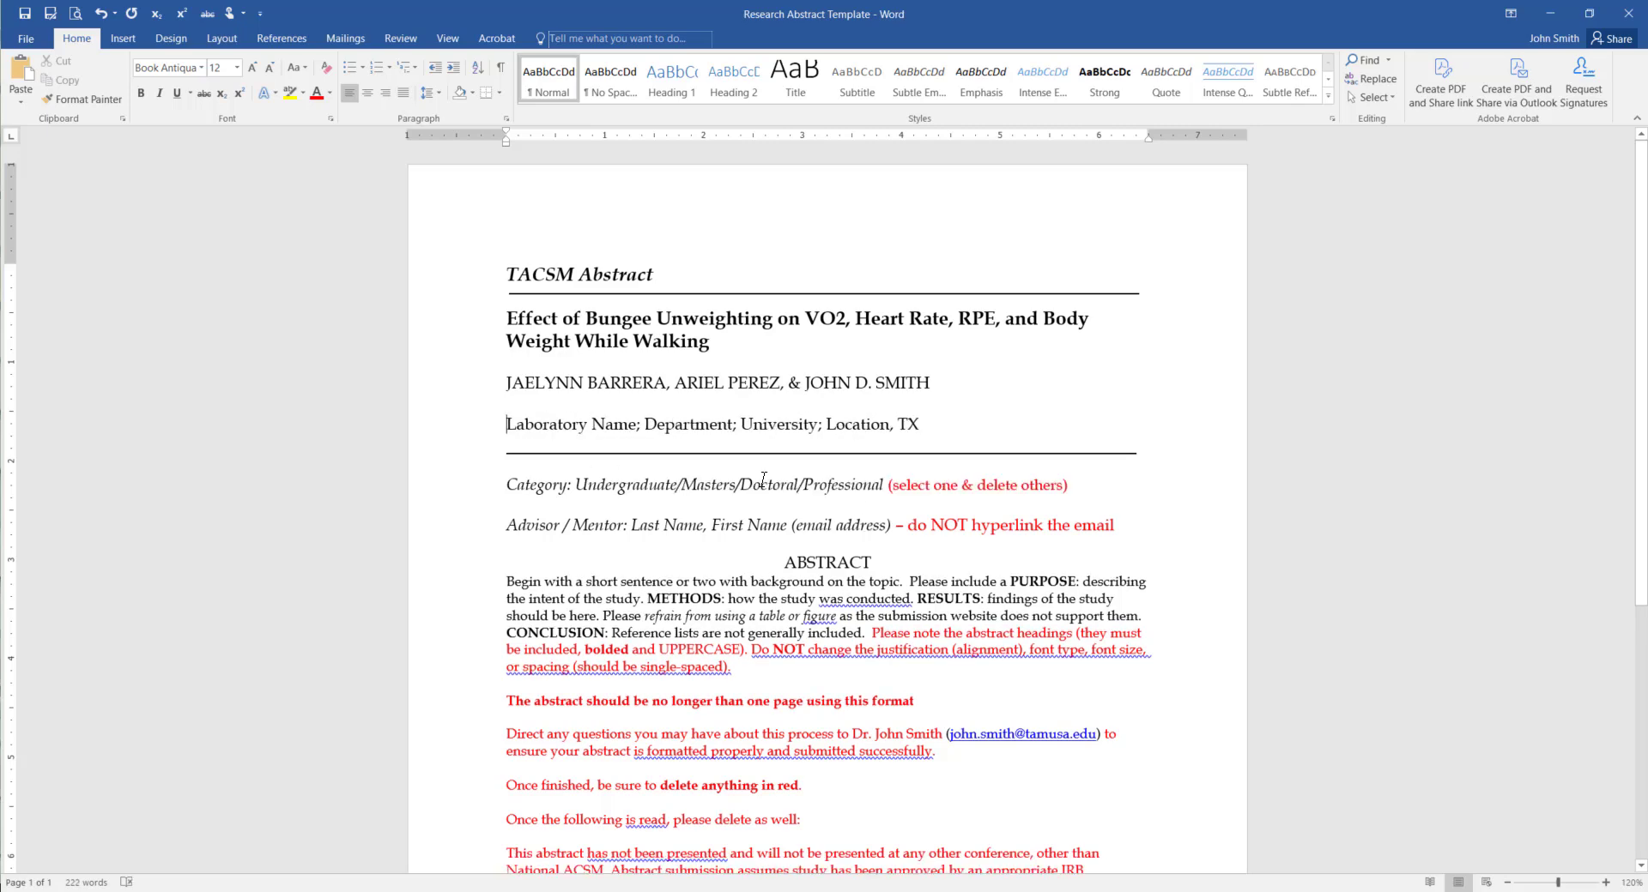
# Keep only the Undergraduate category, enter the advisor's name and e-mail, and delete the red hyperlink note
pyautogui.moveTo(677, 487); pyautogui.dragTo(1072, 492)
pyautogui.press('Delete')
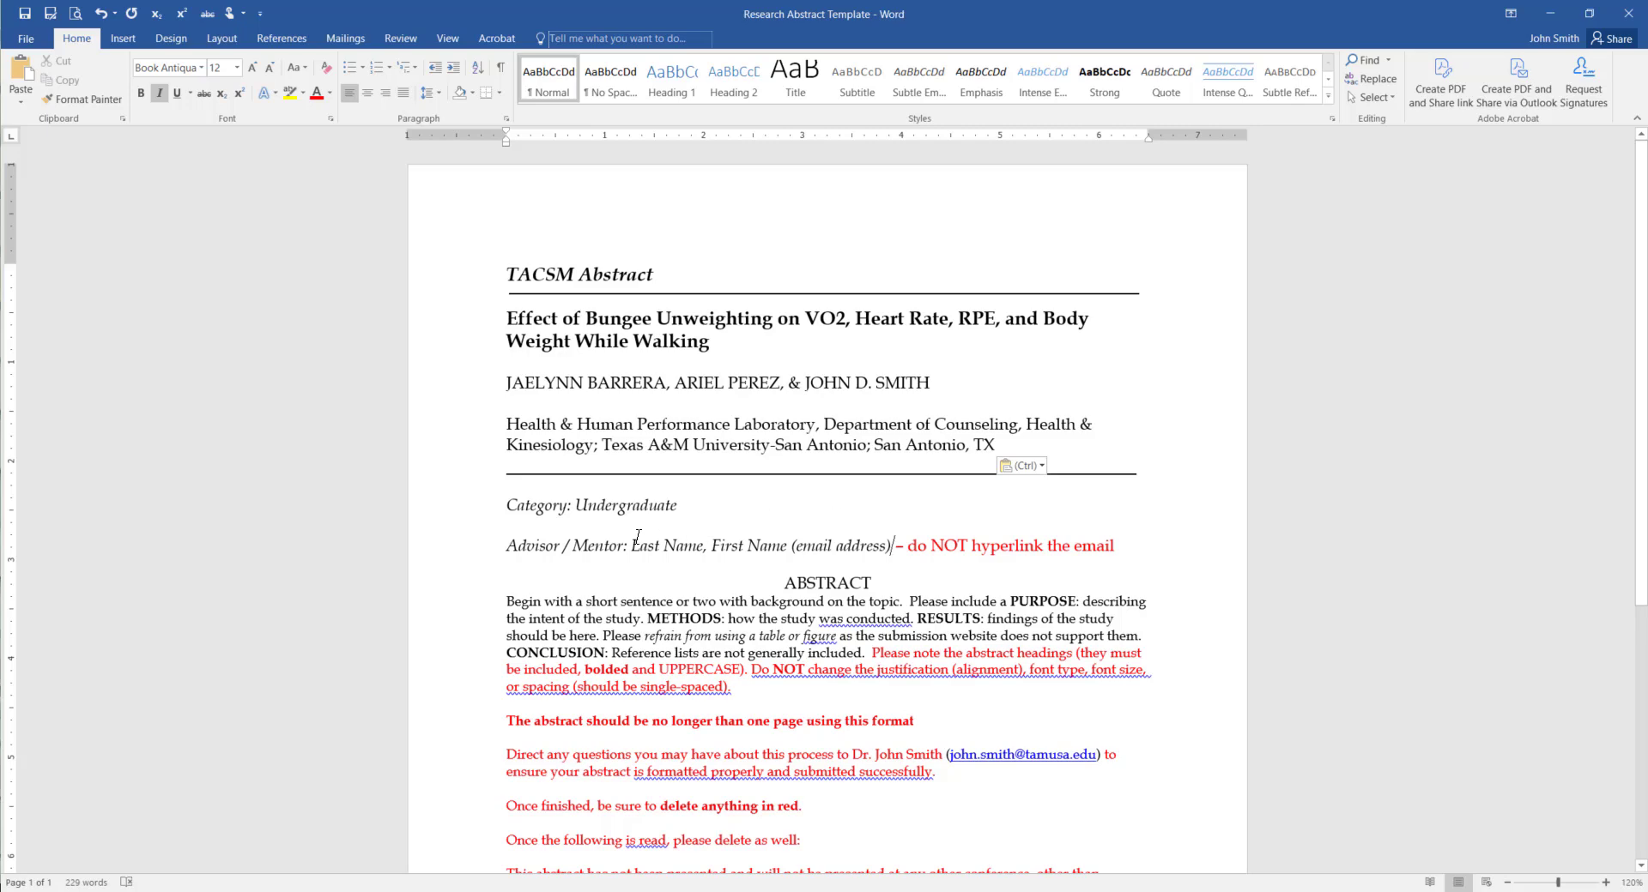
pyautogui.moveTo(633, 546); pyautogui.dragTo(894, 548)
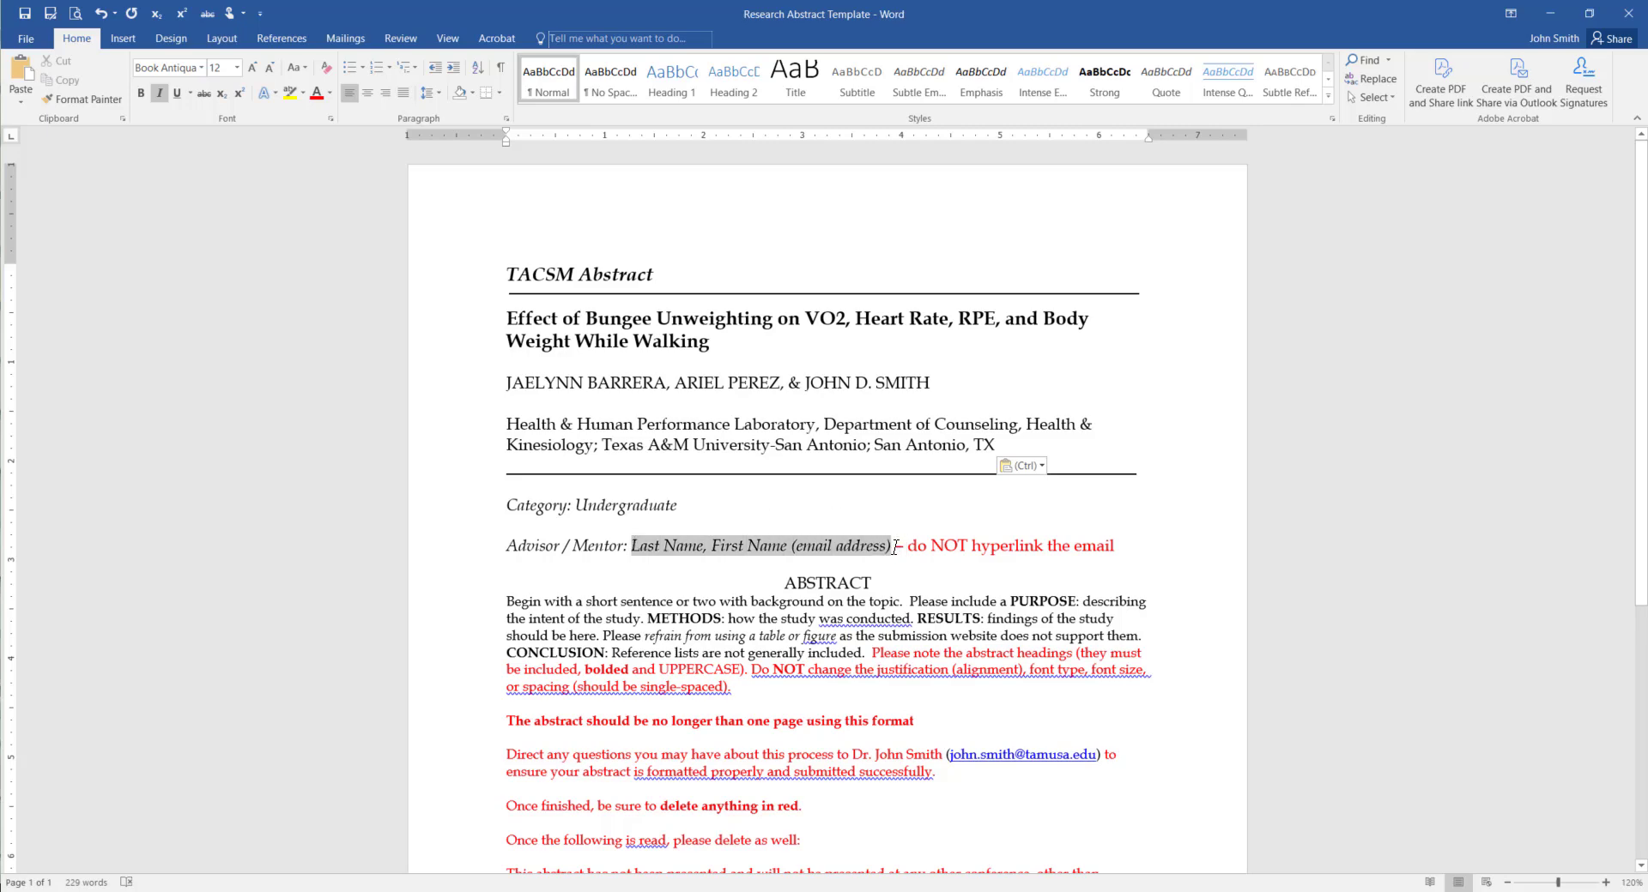
pyautogui.write('Smith, John')
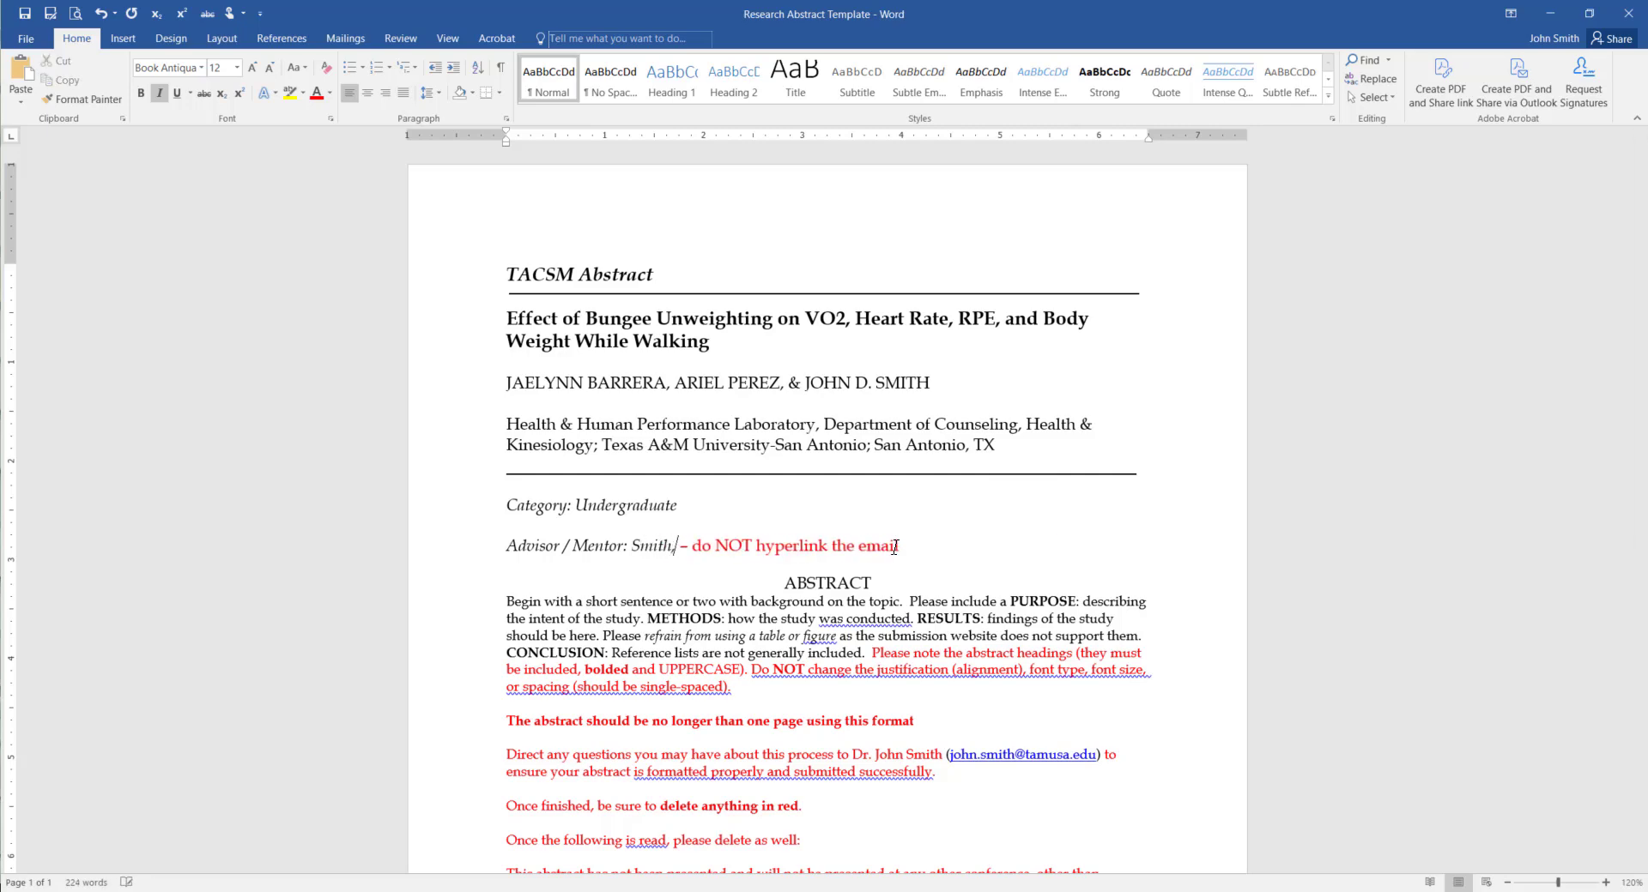
pyautogui.write(' (')
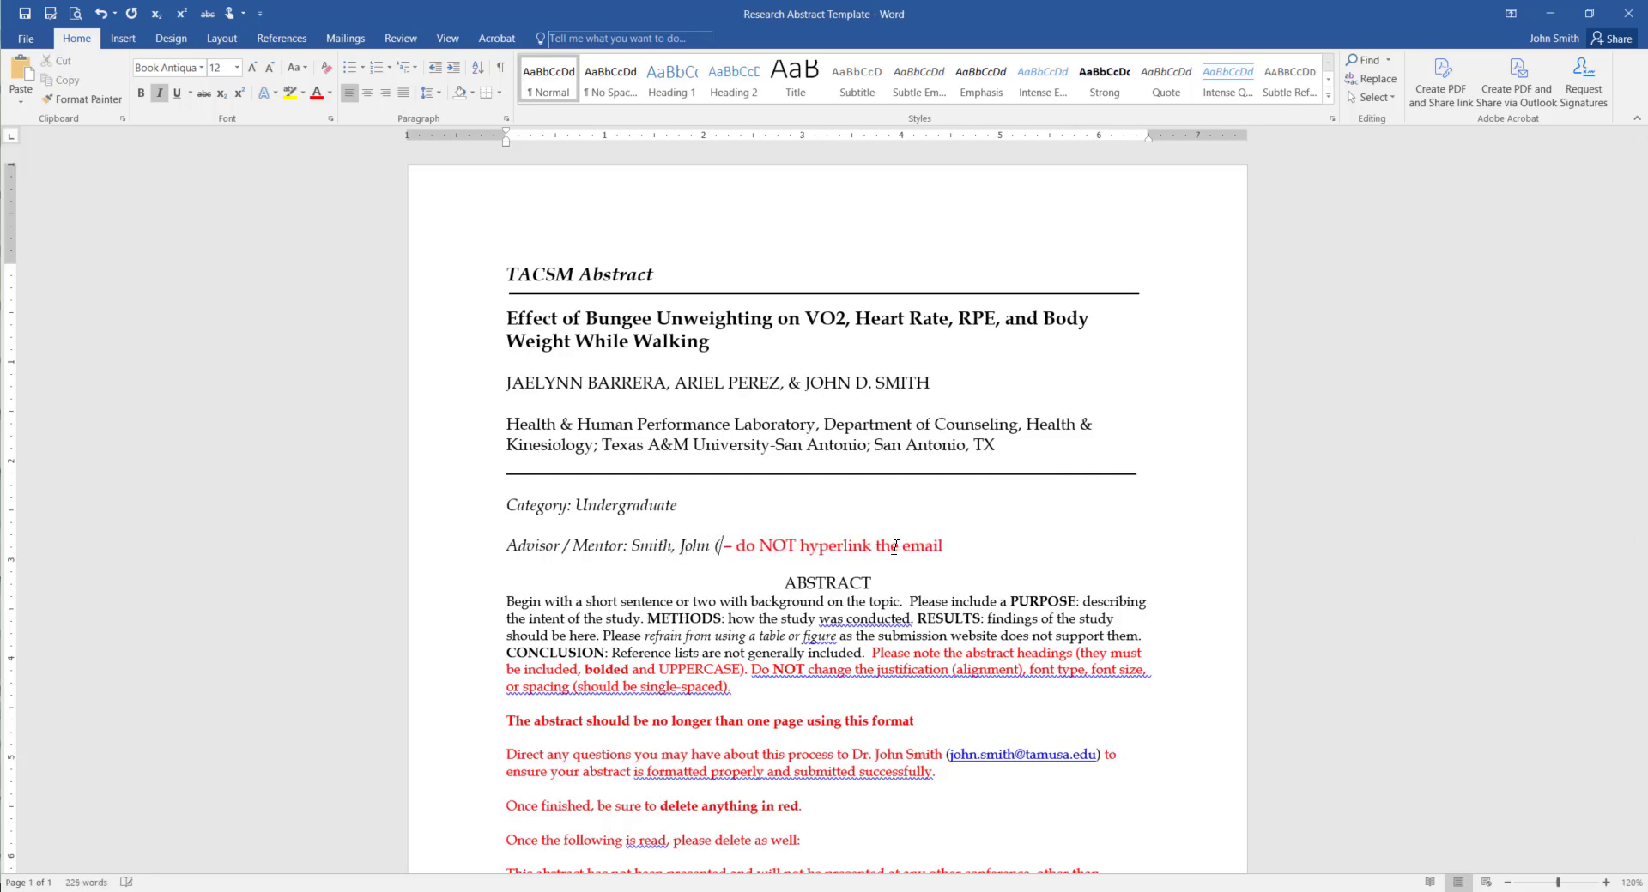
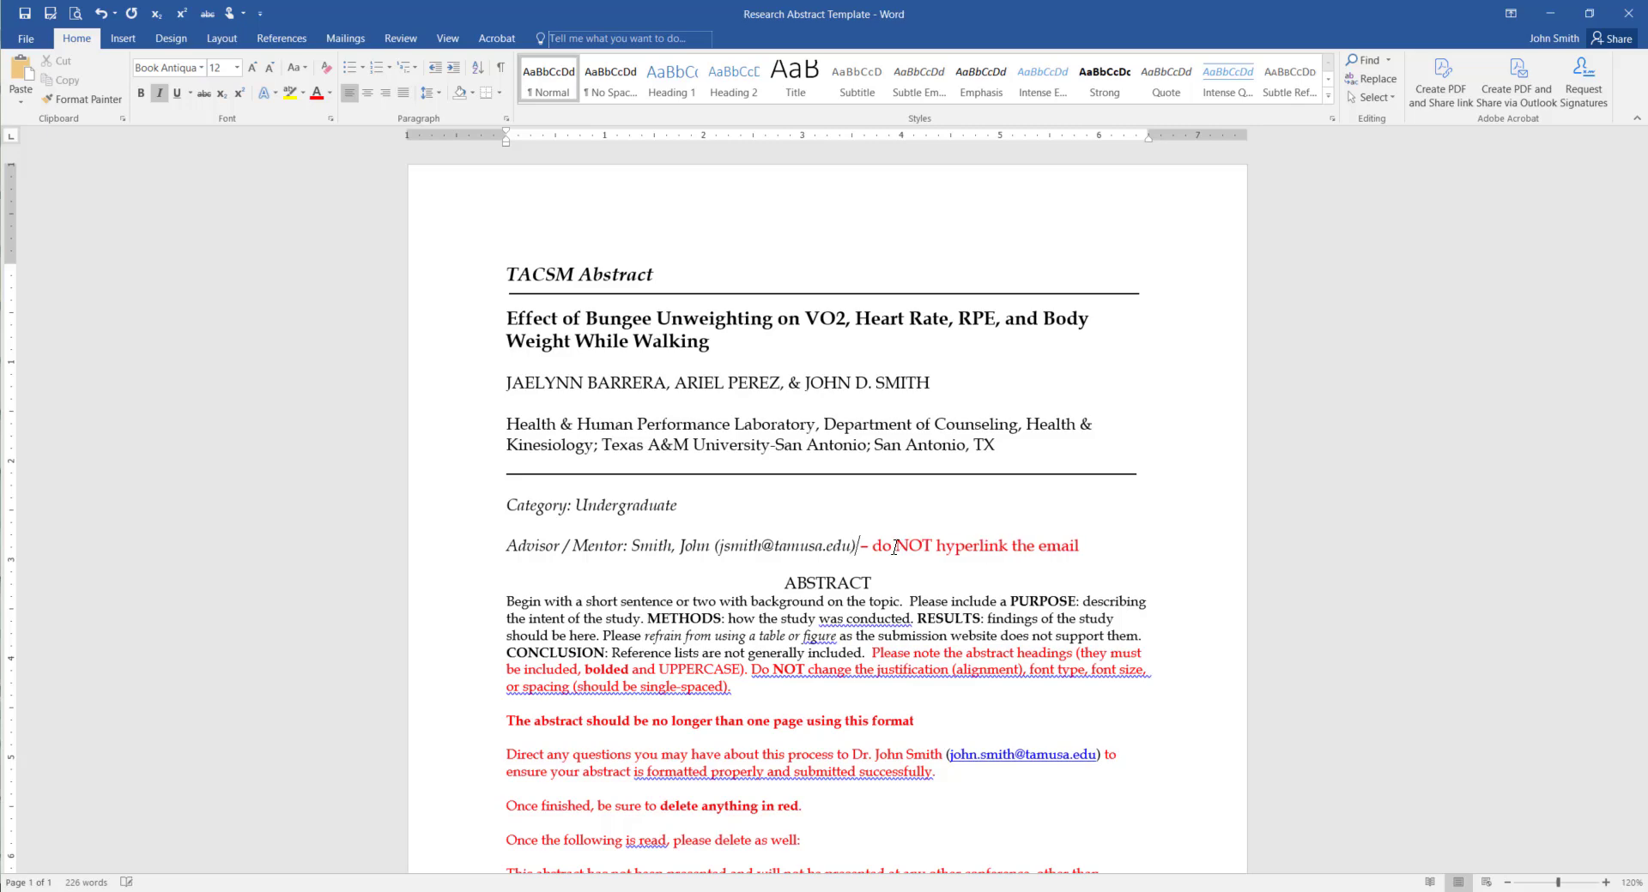
pyautogui.press('Delete')
pyautogui.press('Delete')
pyautogui.press('Delete')
pyautogui.press('Delete')
pyautogui.press('Delete')
pyautogui.press('Delete')
pyautogui.press('Delete')
pyautogui.press('Delete')
pyautogui.press('Delete')
pyautogui.press('Delete')
pyautogui.press('Delete')
pyautogui.press('Delete')
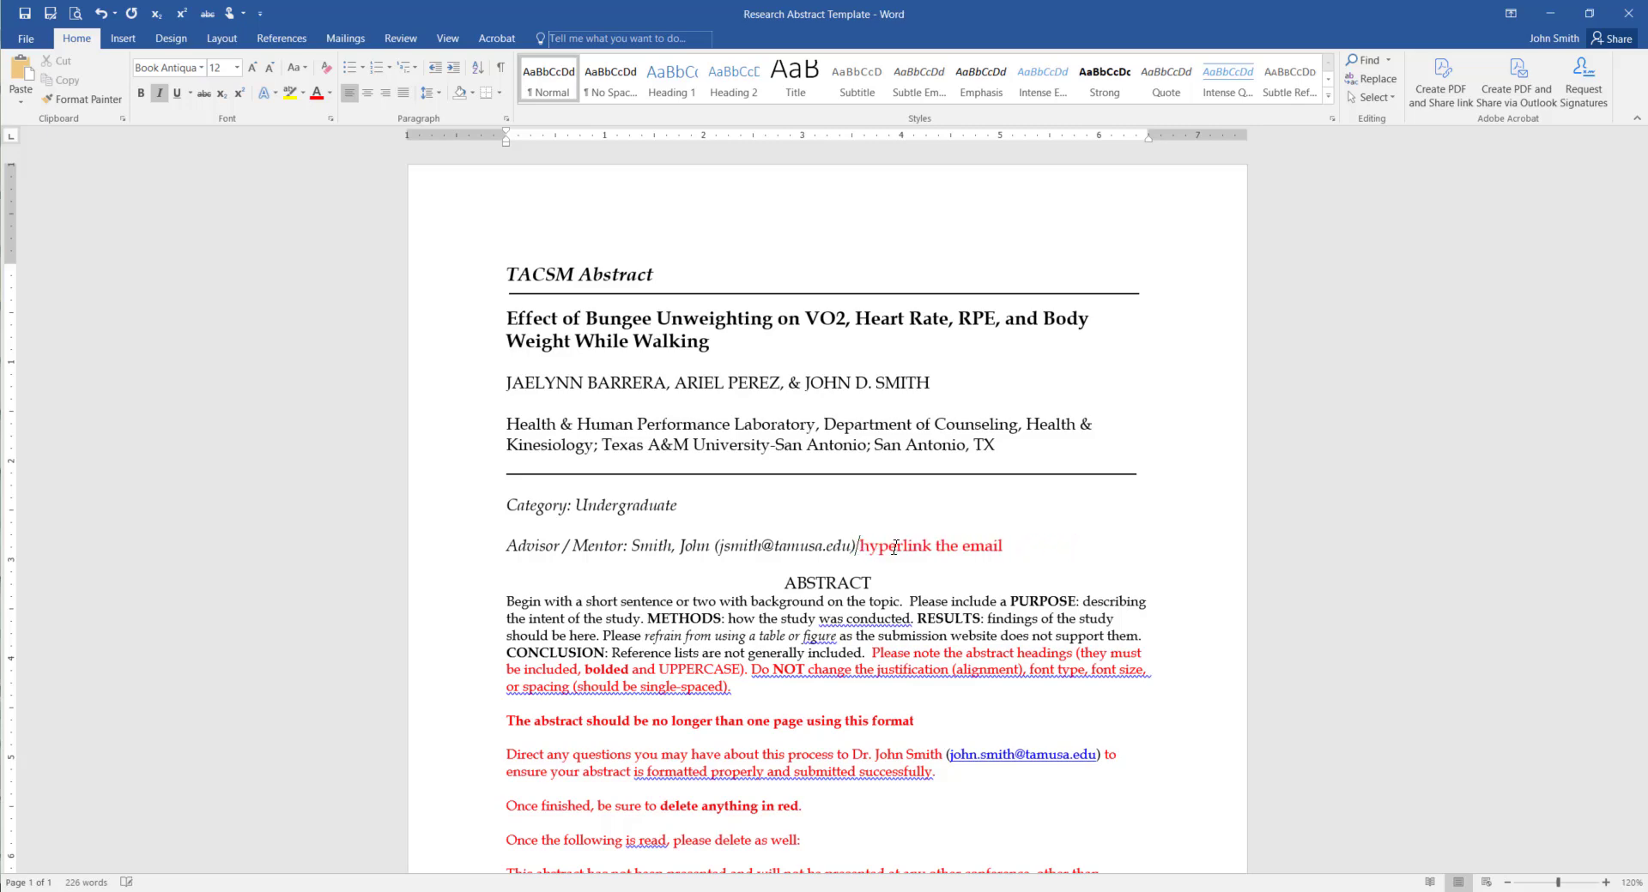
pyautogui.press('Delete')
pyautogui.press('Delete')
pyautogui.press('Delete')
pyautogui.press('Delete')
pyautogui.press('Delete')
pyautogui.press('Delete')
pyautogui.press('Delete')
pyautogui.press('Delete')
pyautogui.press('Delete')
pyautogui.press('Delete')
pyautogui.press('Delete')
pyautogui.press('Delete')
pyautogui.press('Delete')
pyautogui.press('Delete')
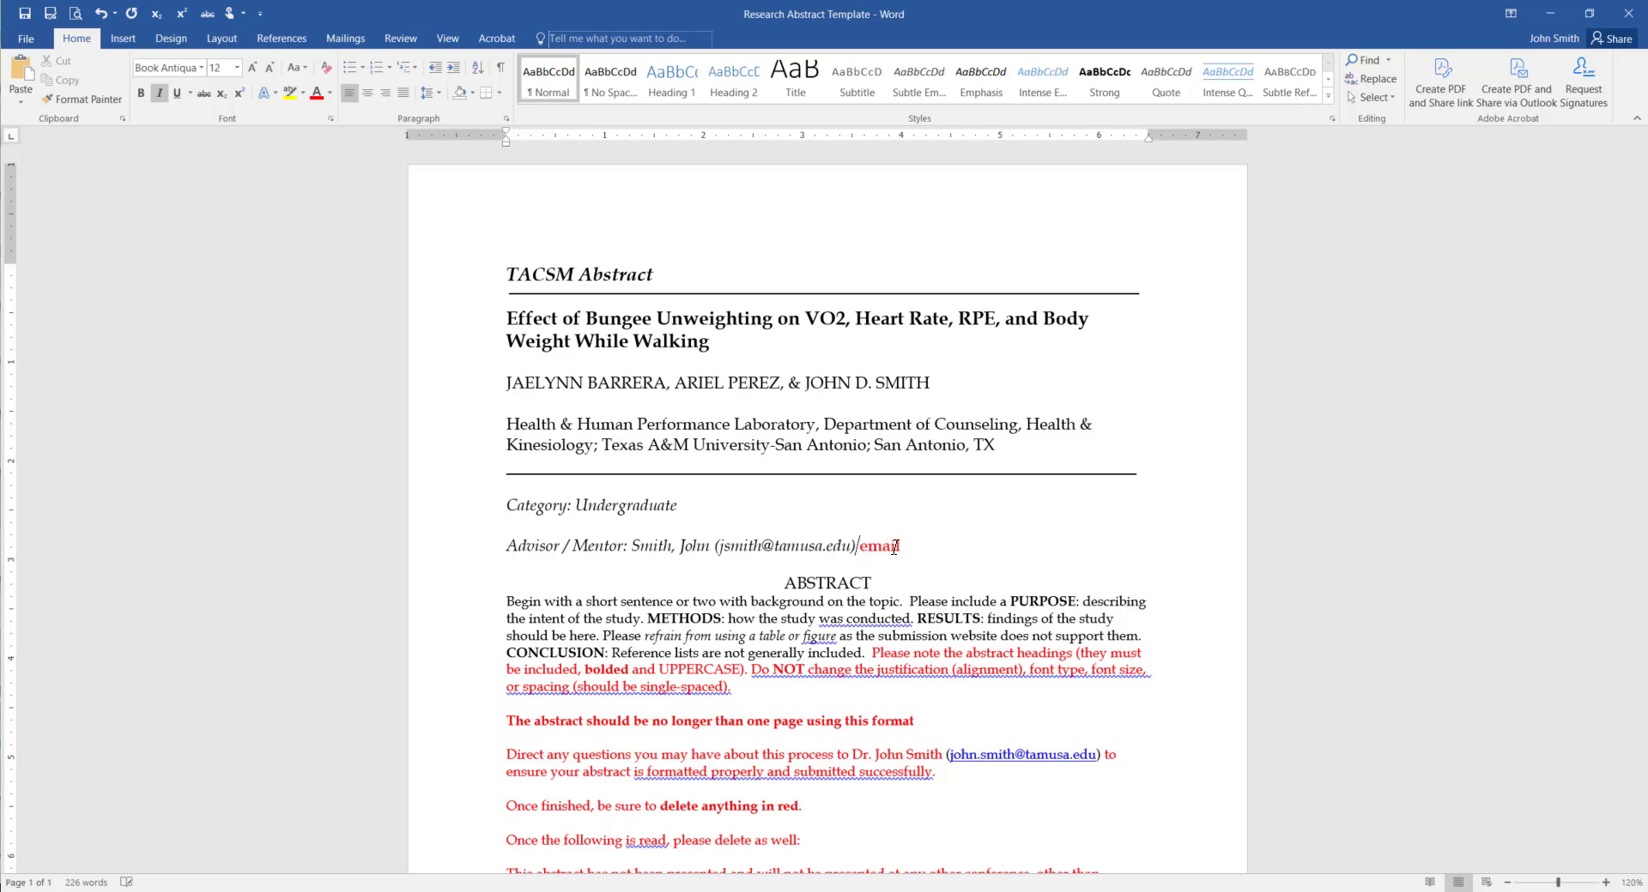
pyautogui.press('Delete')
pyautogui.press('Delete')
pyautogui.press('Delete')
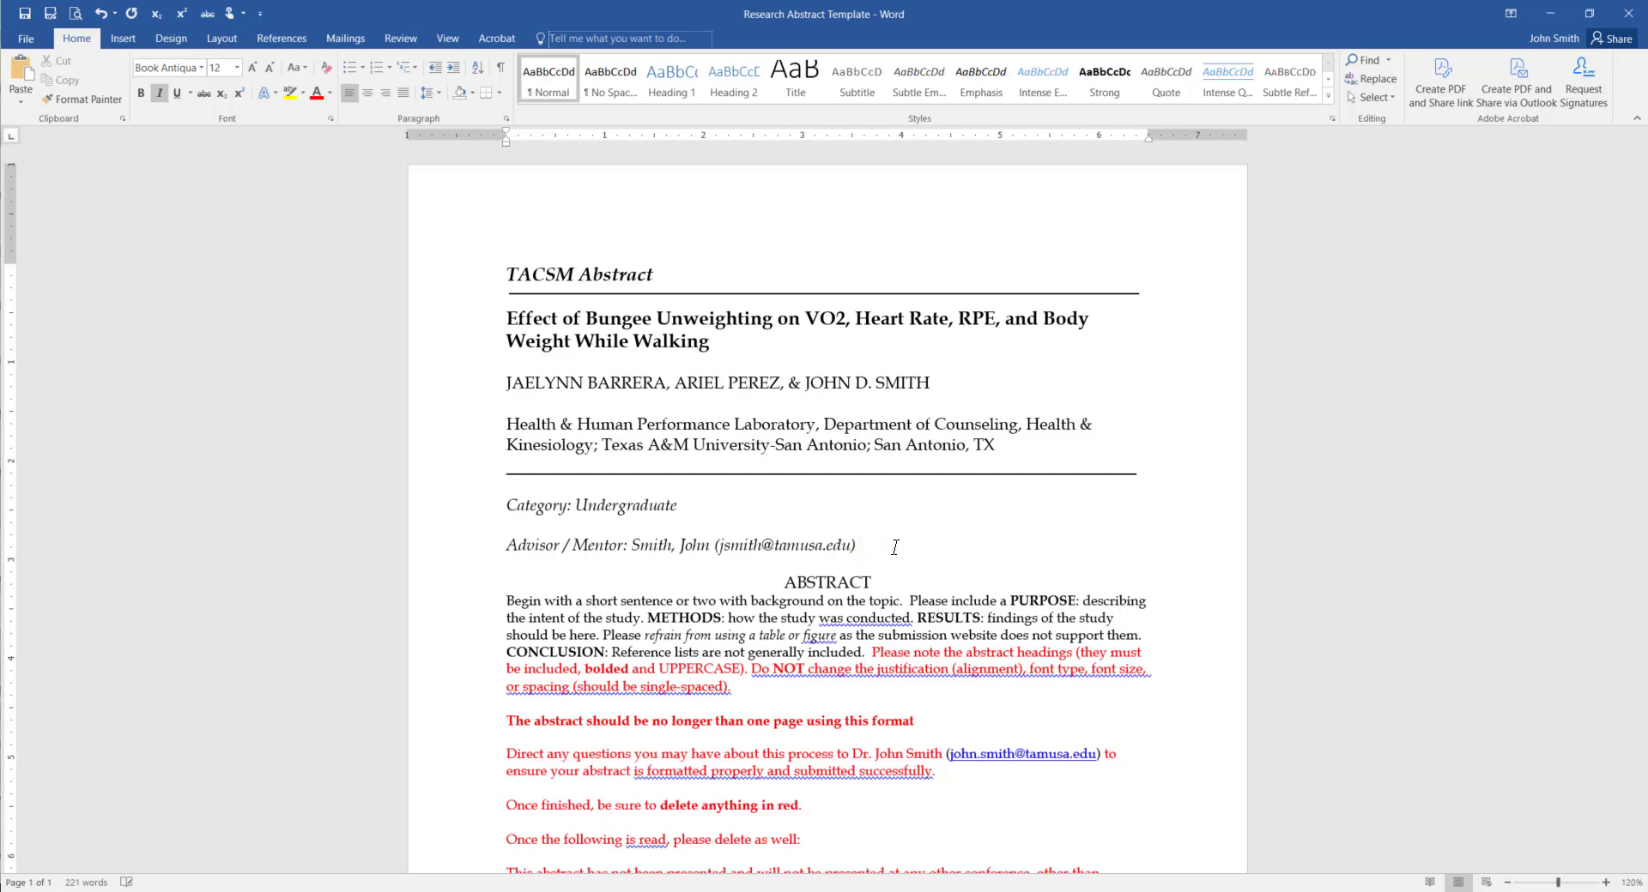
# Remove the hyperlink from the advisor's e-mail, then inspect the abstract body's font formatting
pyautogui.rightClick(783, 547)
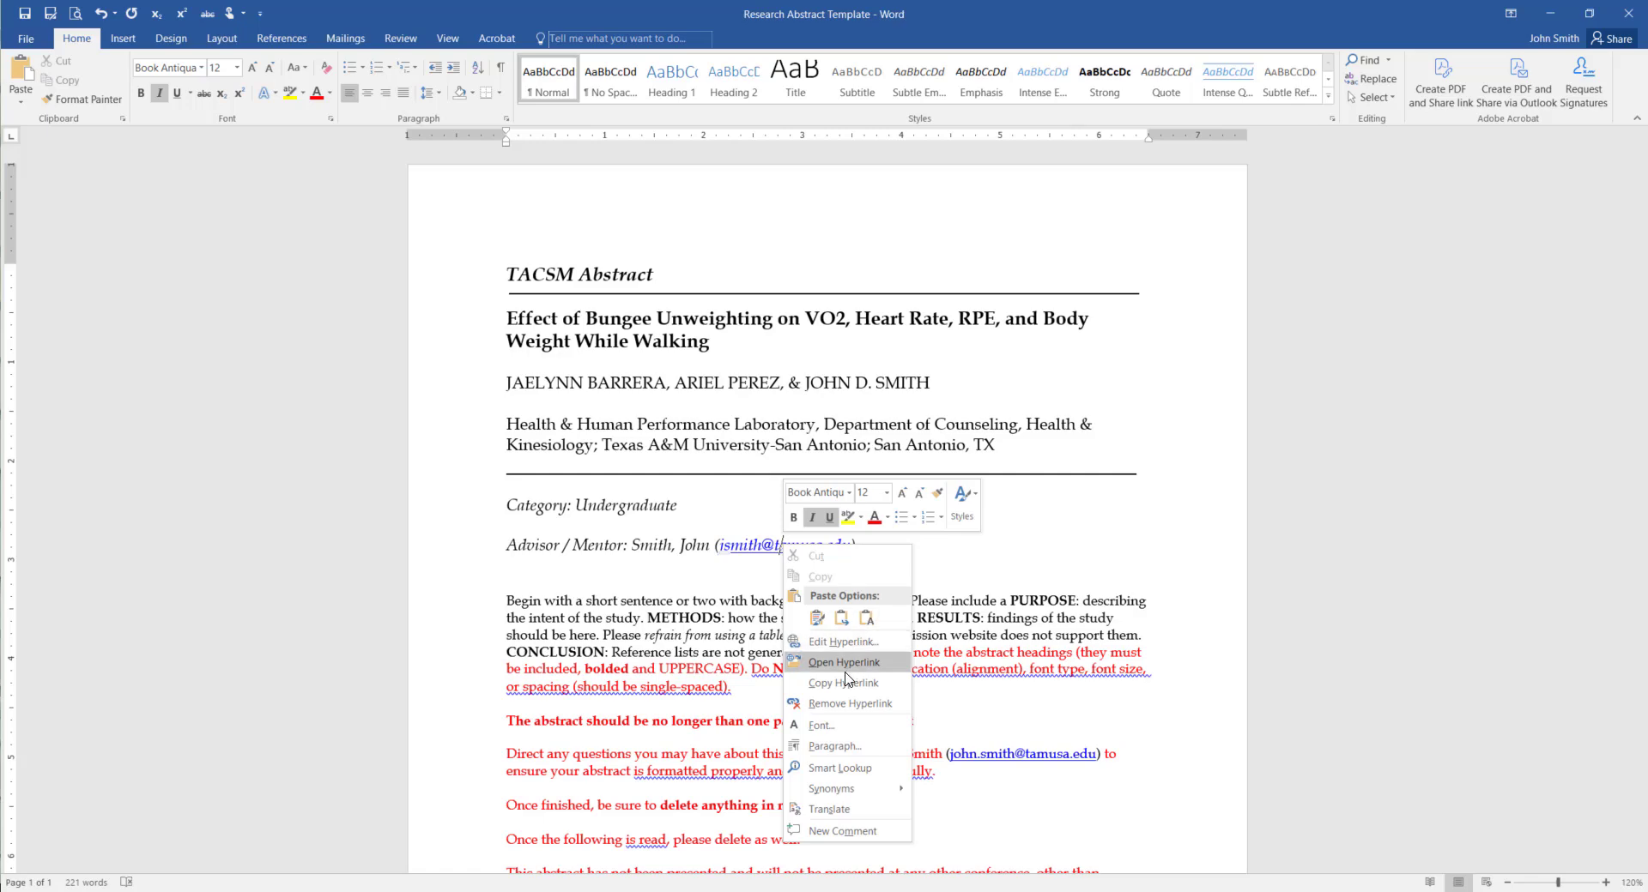
pyautogui.click(848, 704)
pyautogui.scroll(-3, 761, 584)
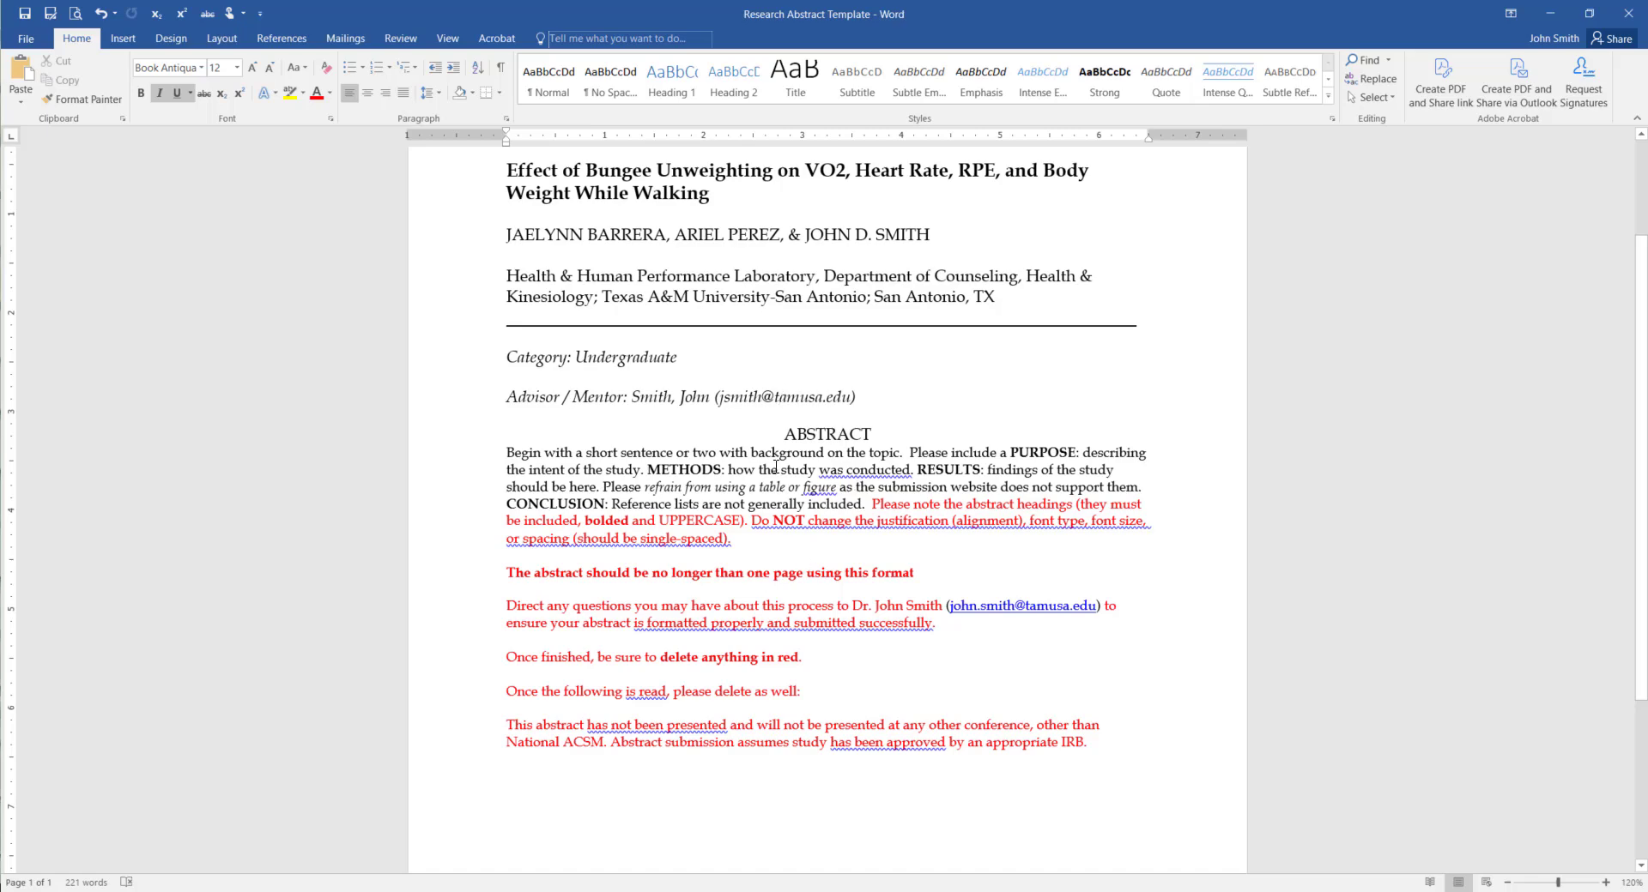
pyautogui.click(581, 455)
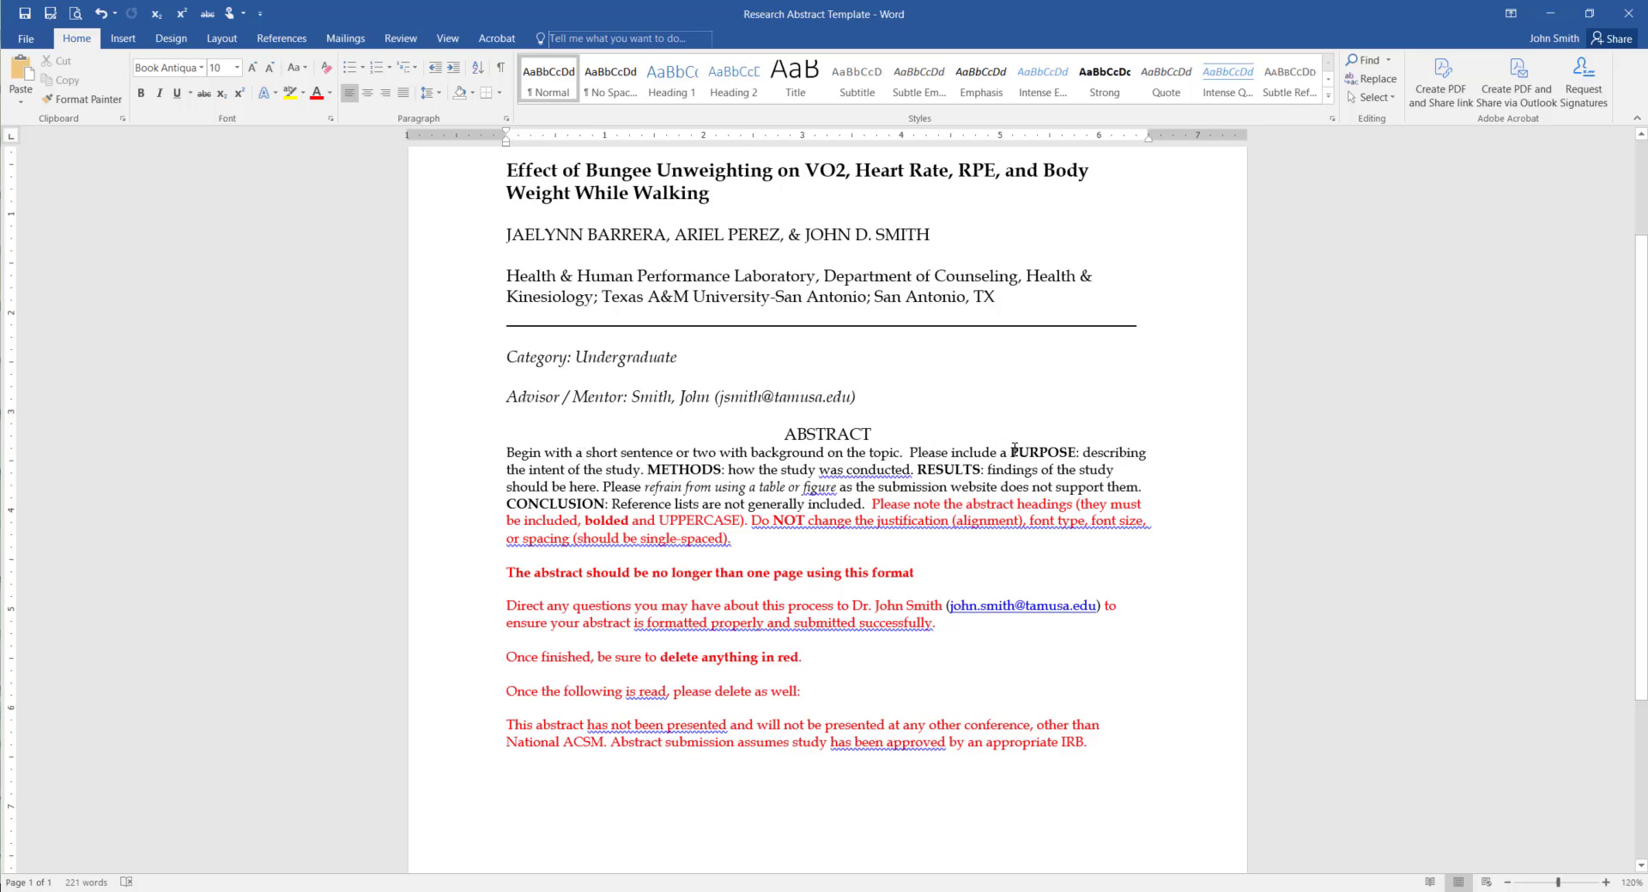
pyautogui.moveTo(1011, 450); pyautogui.dragTo(1076, 452)
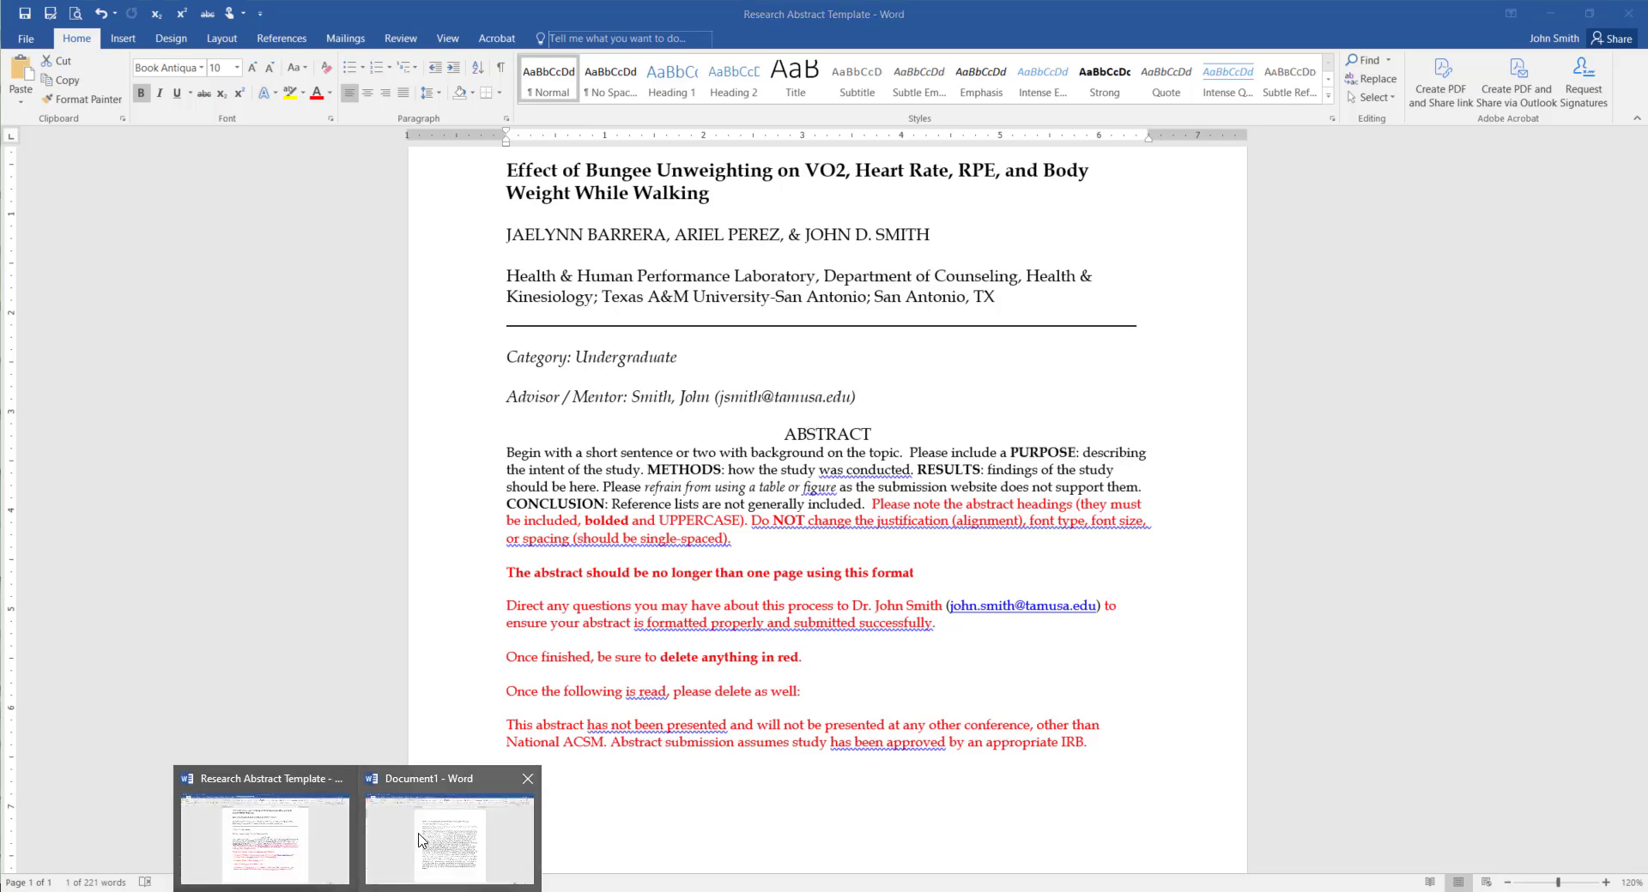
# Copy the study abstract from Document1 and paste it as plain text over the template's sample sentences
pyautogui.click(423, 843)
pyautogui.moveTo(560, 371); pyautogui.dragTo(611, 743)
pyautogui.hotkey('ctrl', 'c')
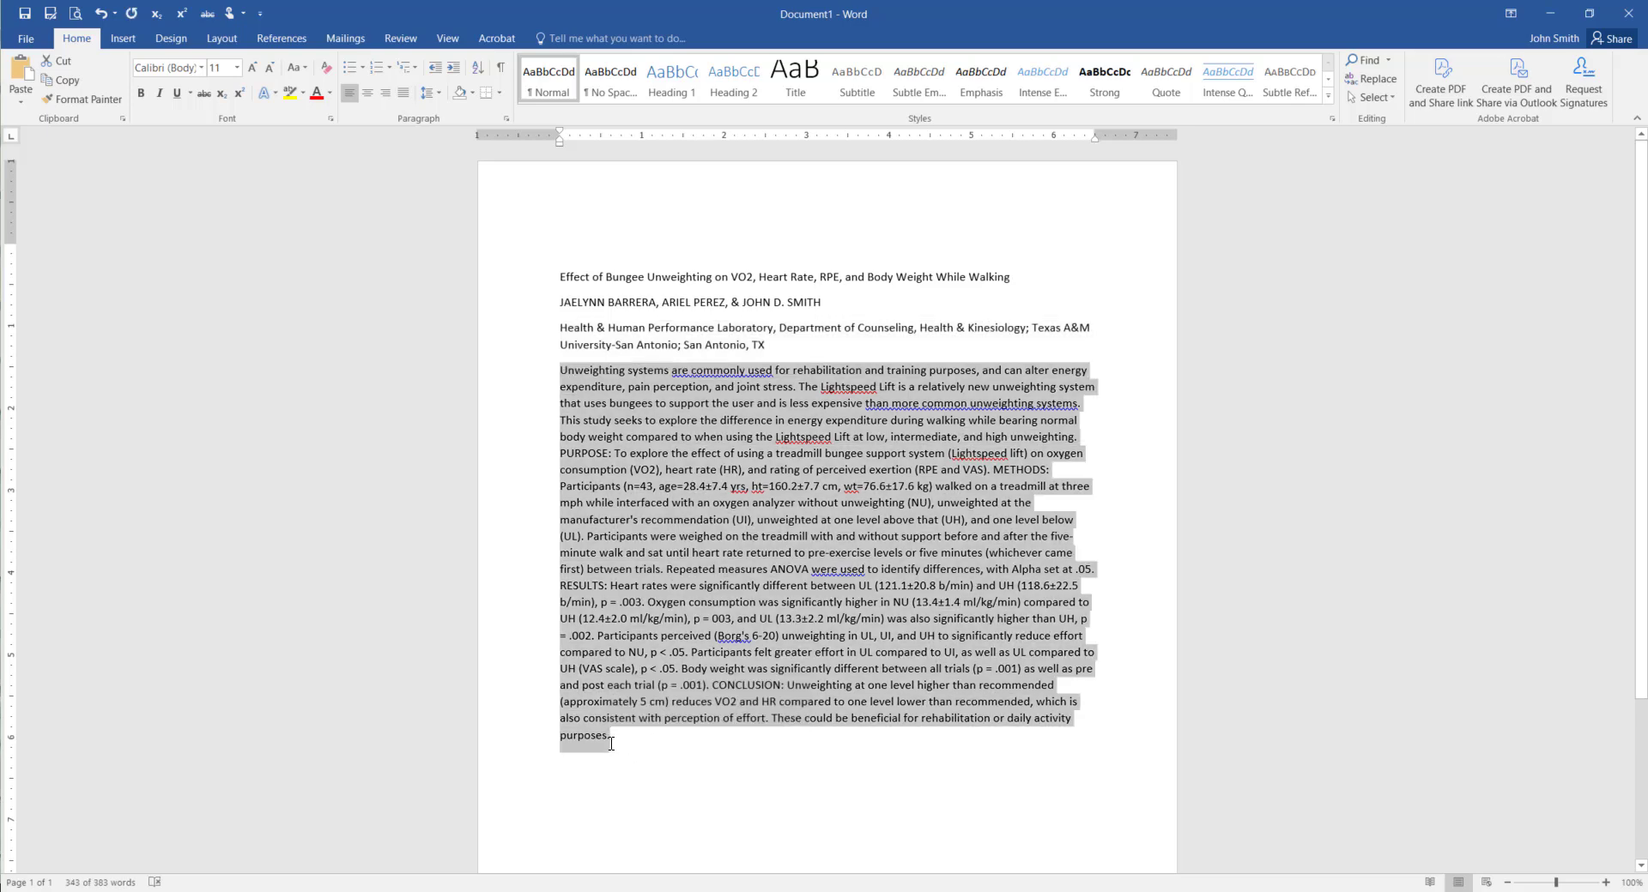
pyautogui.click(339, 850)
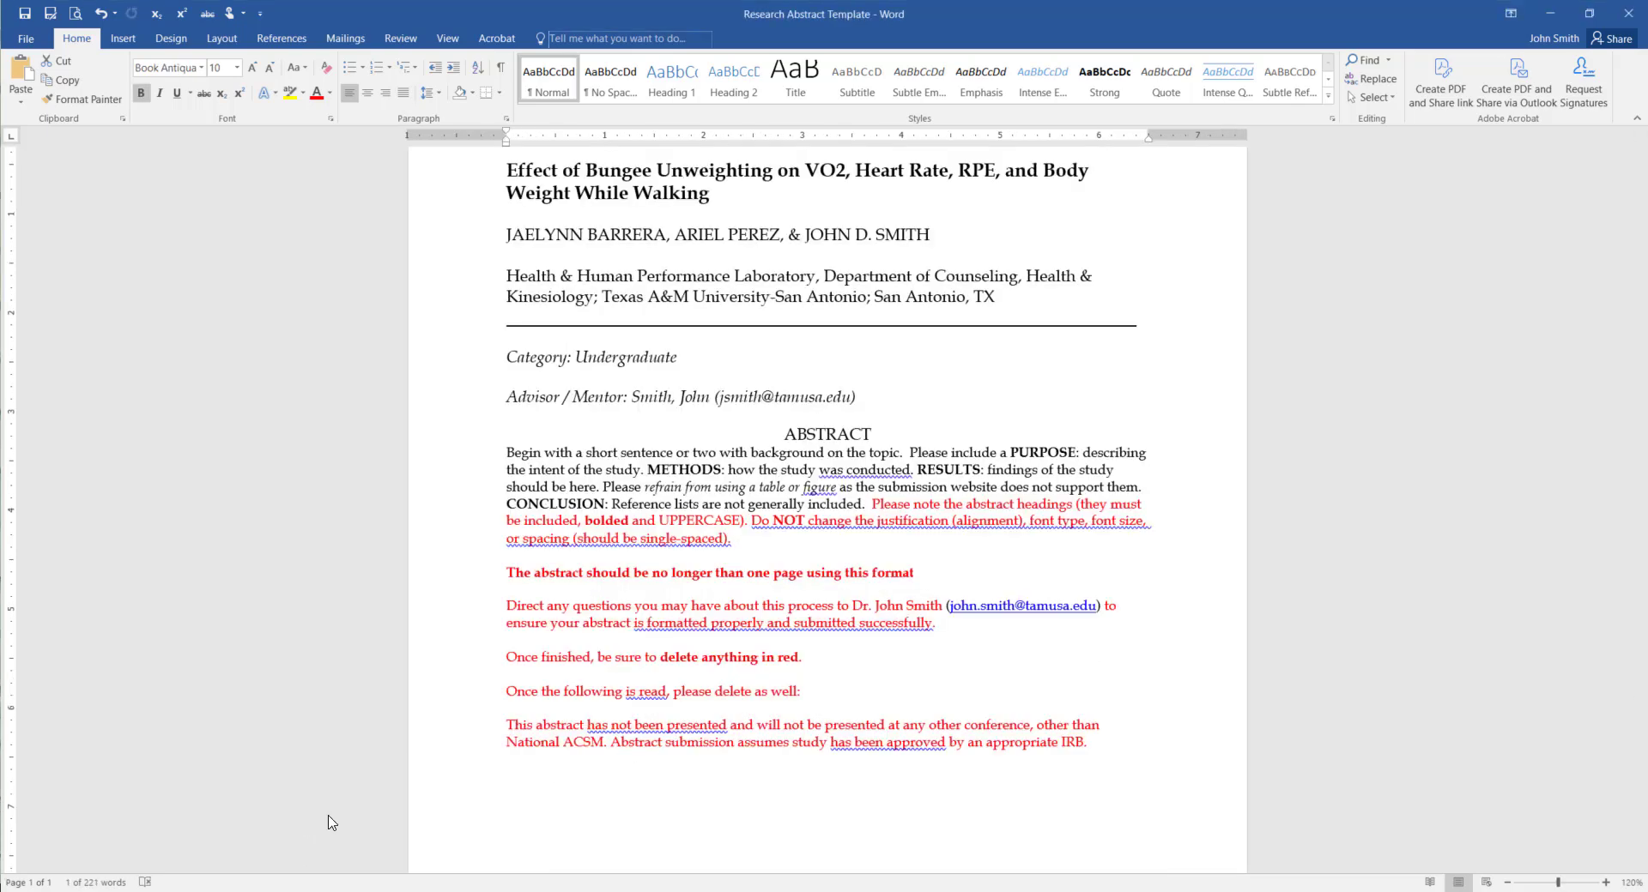
pyautogui.moveTo(508, 457); pyautogui.dragTo(863, 505)
pyautogui.rightClick(767, 470)
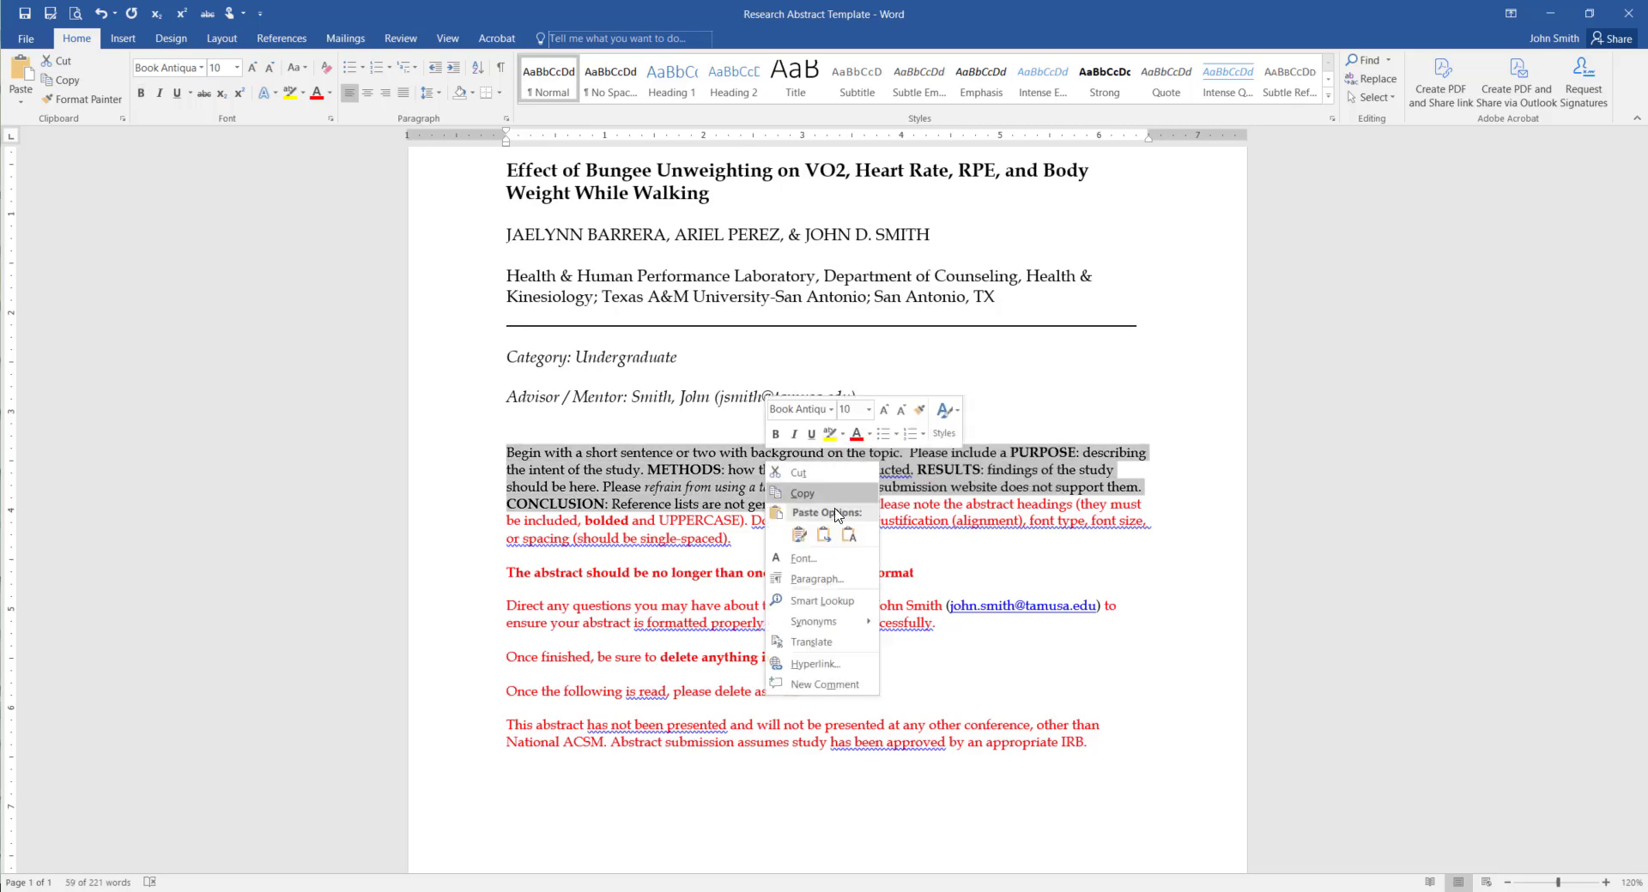
pyautogui.click(849, 534)
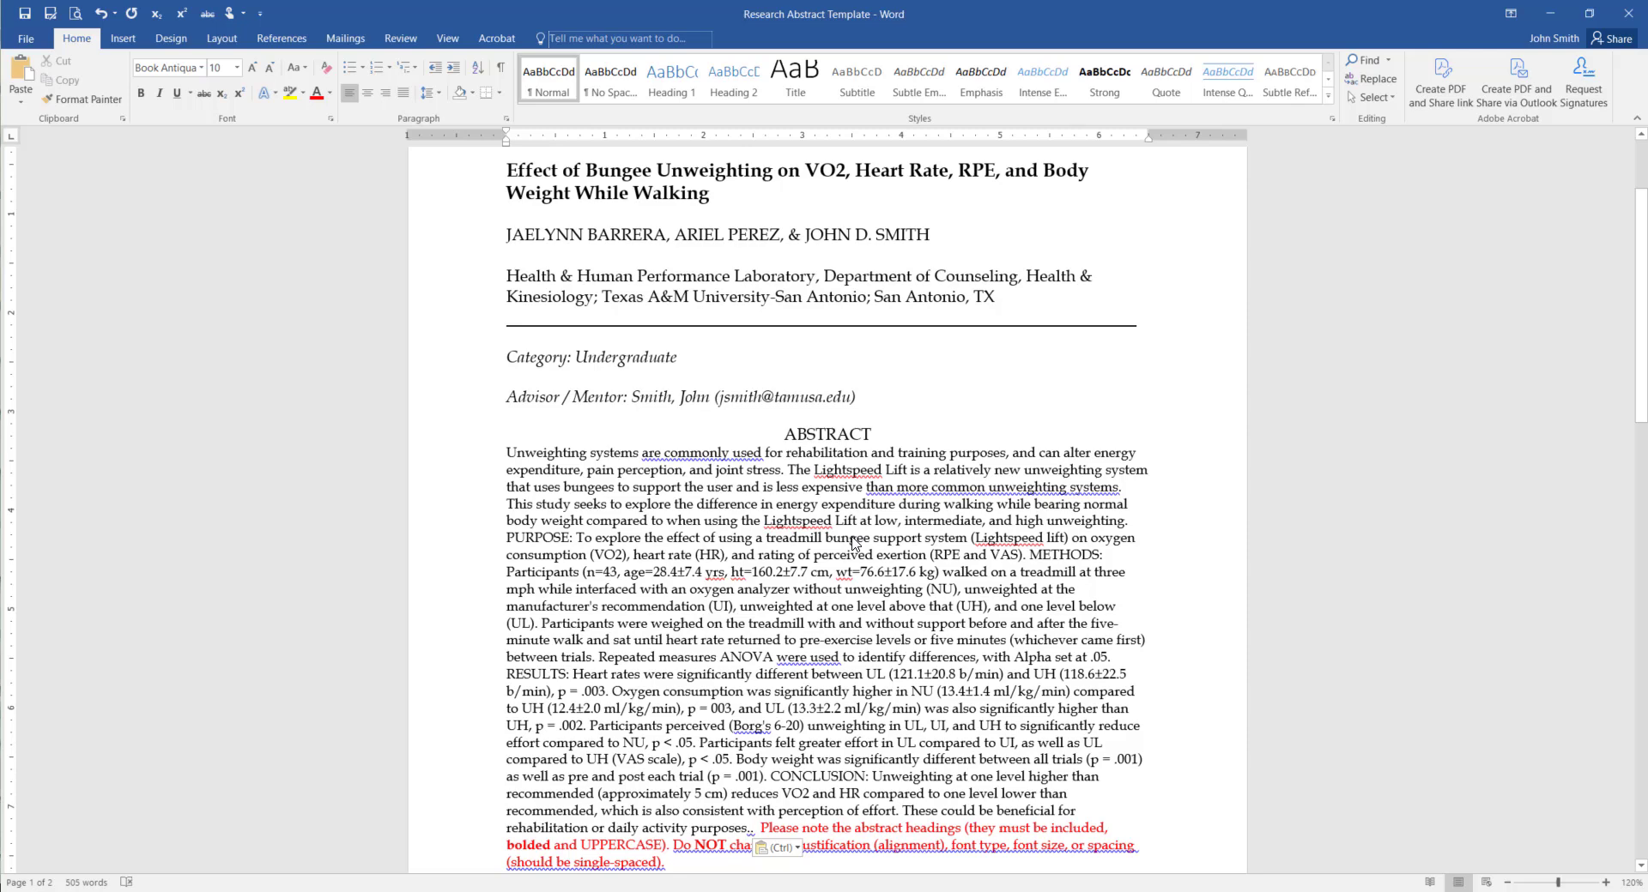
pyautogui.scroll(-3, 854, 542)
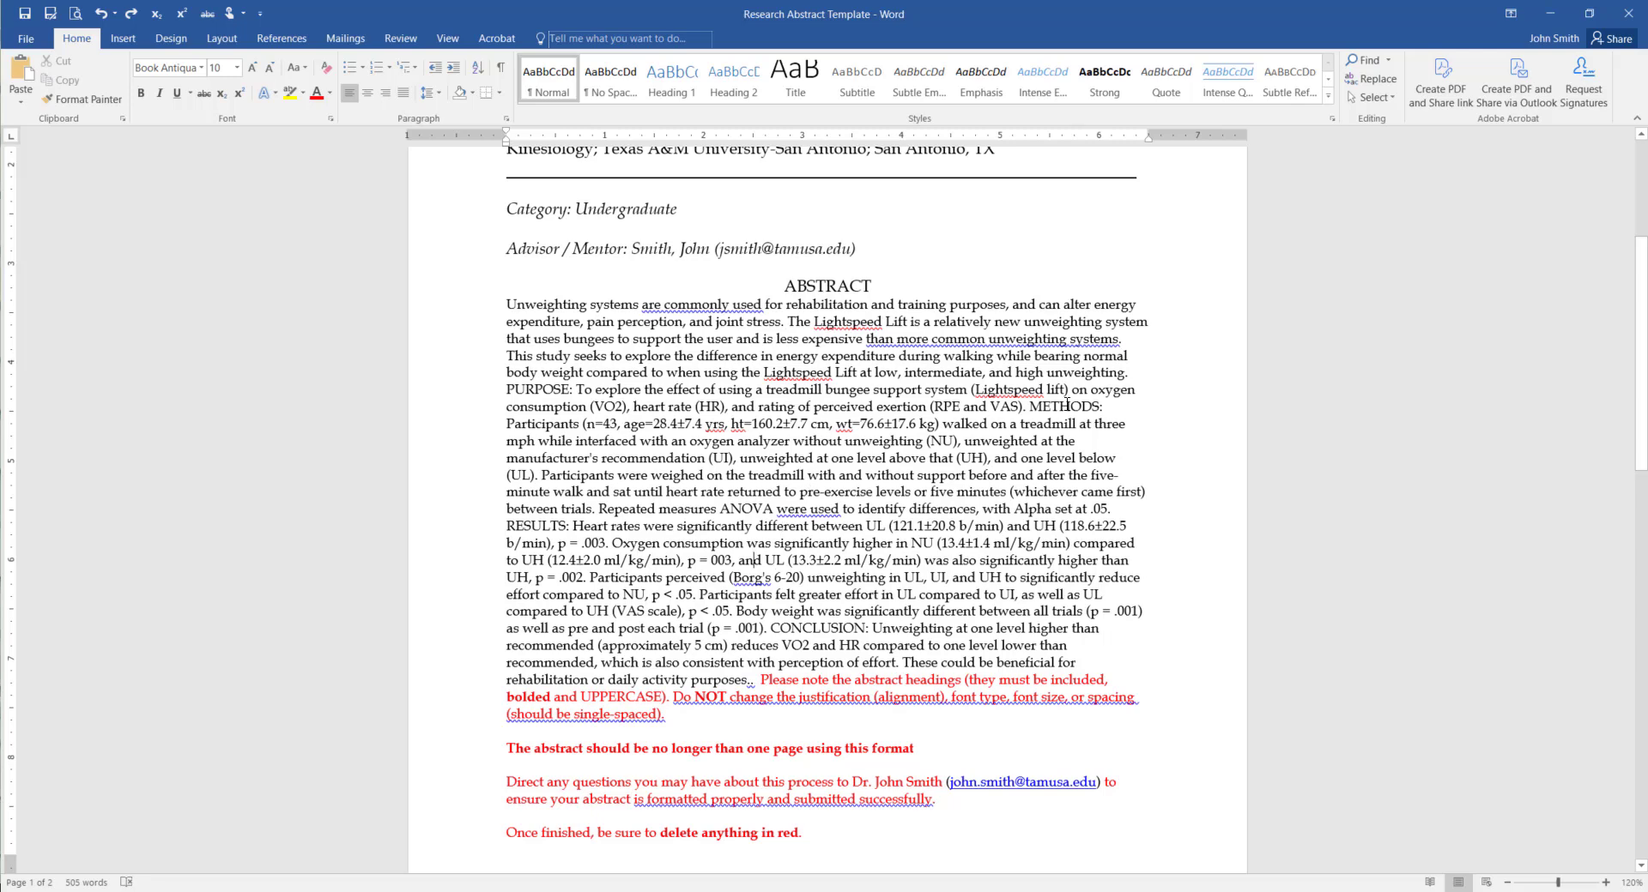
# Bold the PURPOSE, METHODS, RESULTS and CONCLUSION headings together, then select the red heading note
pyautogui.moveTo(506, 390); pyautogui.dragTo(570, 392)
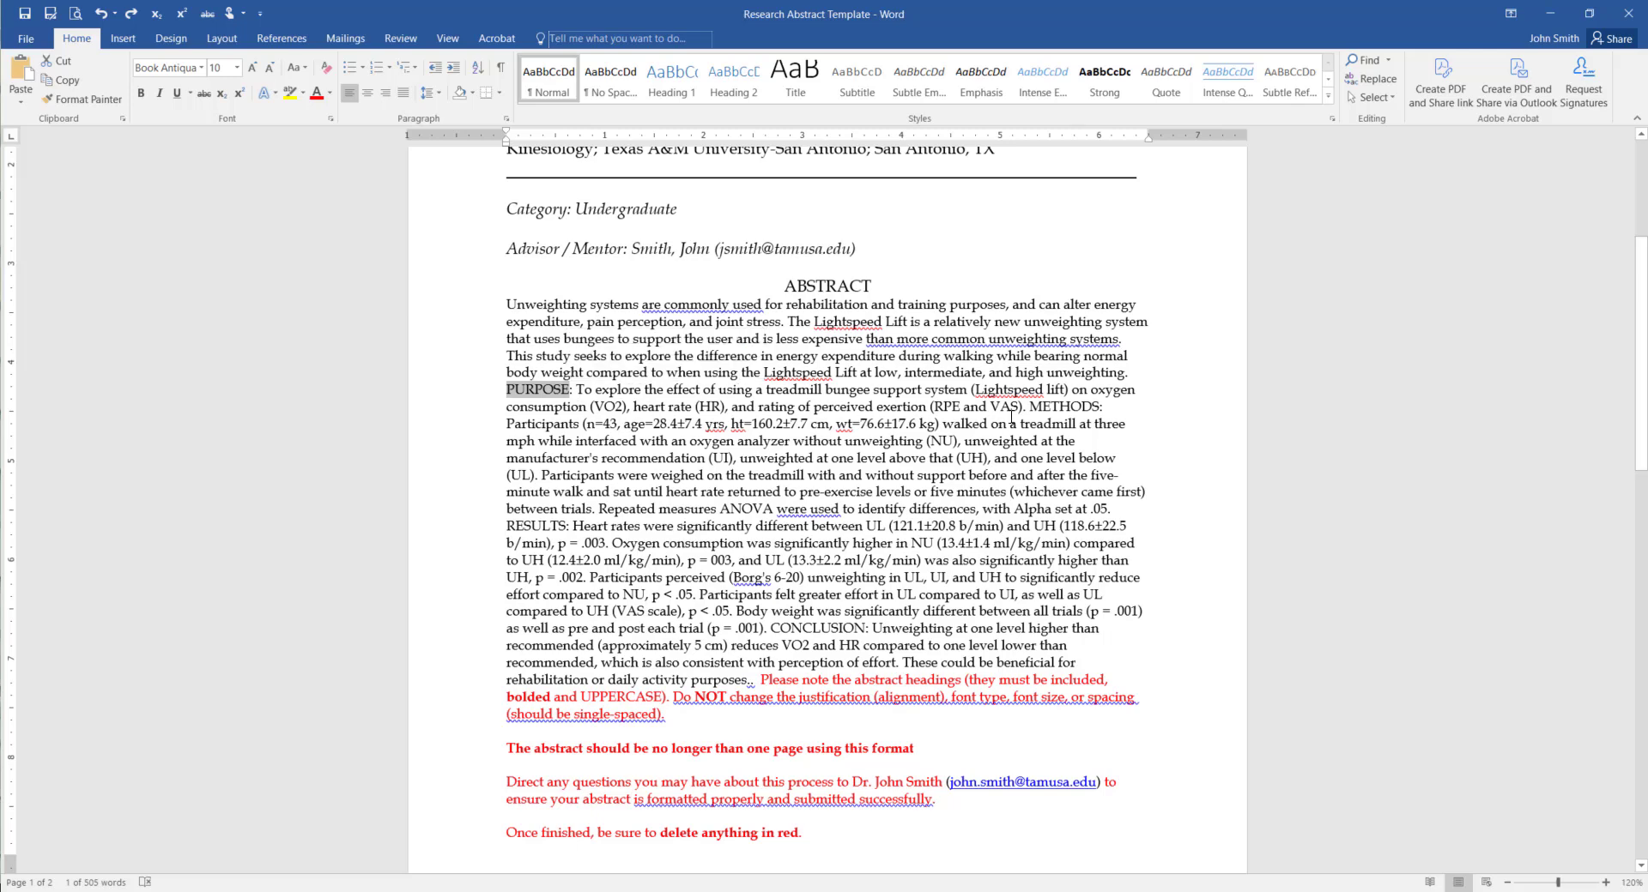
pyautogui.keyDown('ctrl'); pyautogui.moveTo(1030, 406); pyautogui.dragTo(1099, 411); pyautogui.keyUp('ctrl')
pyautogui.keyDown('ctrl'); pyautogui.moveTo(506, 526); pyautogui.dragTo(567, 527); pyautogui.keyUp('ctrl')
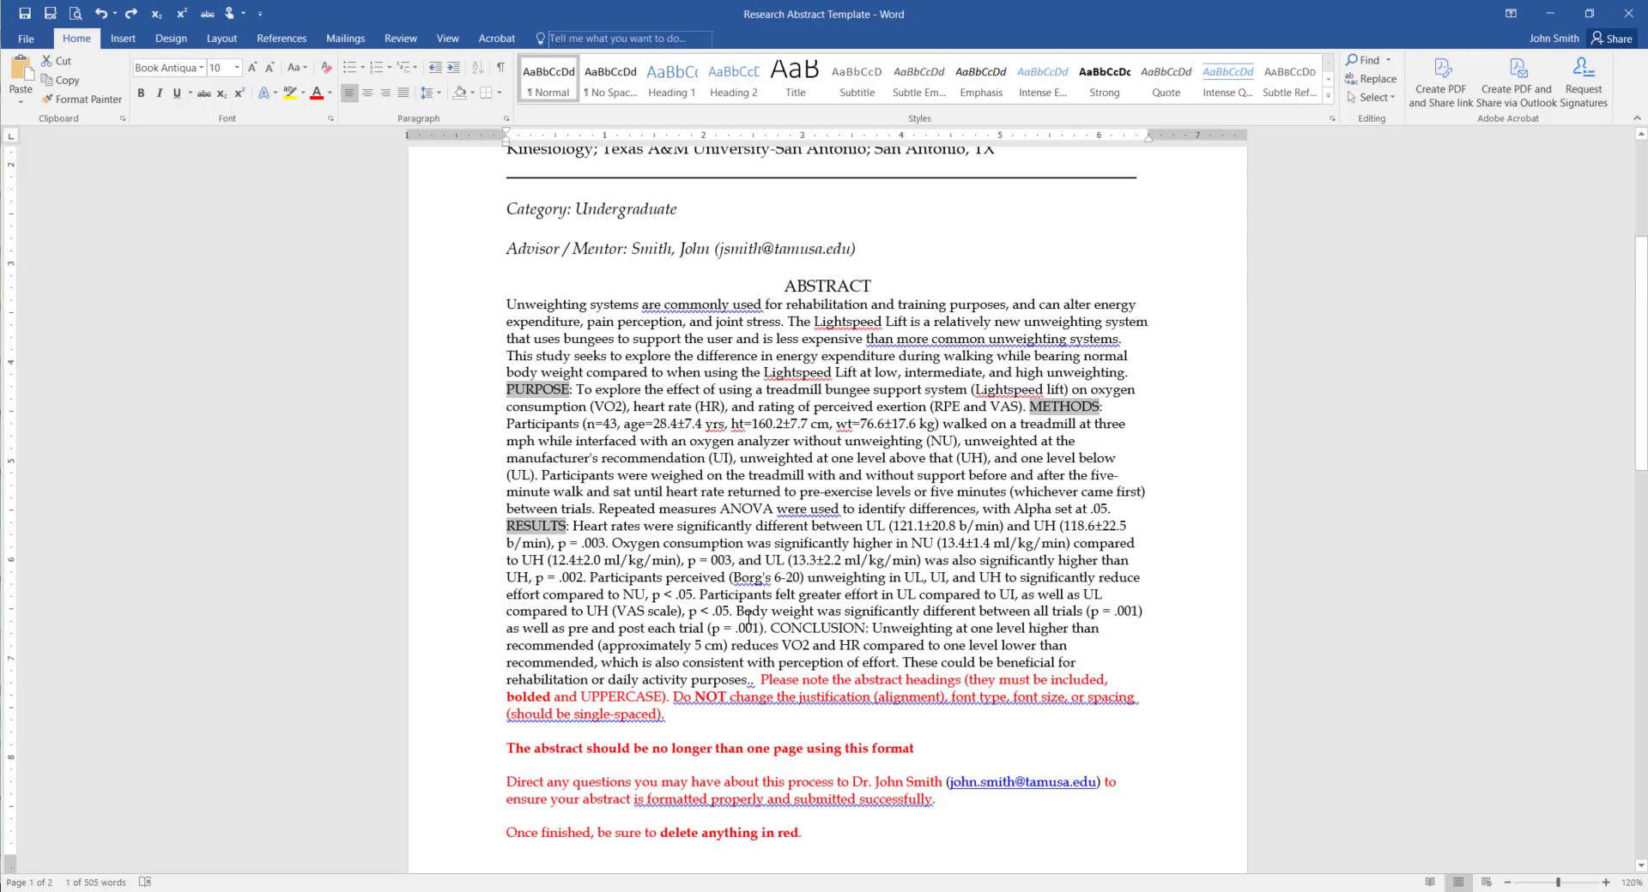
pyautogui.keyDown('ctrl'); pyautogui.moveTo(771, 628); pyautogui.dragTo(869, 628); pyautogui.keyUp('ctrl')
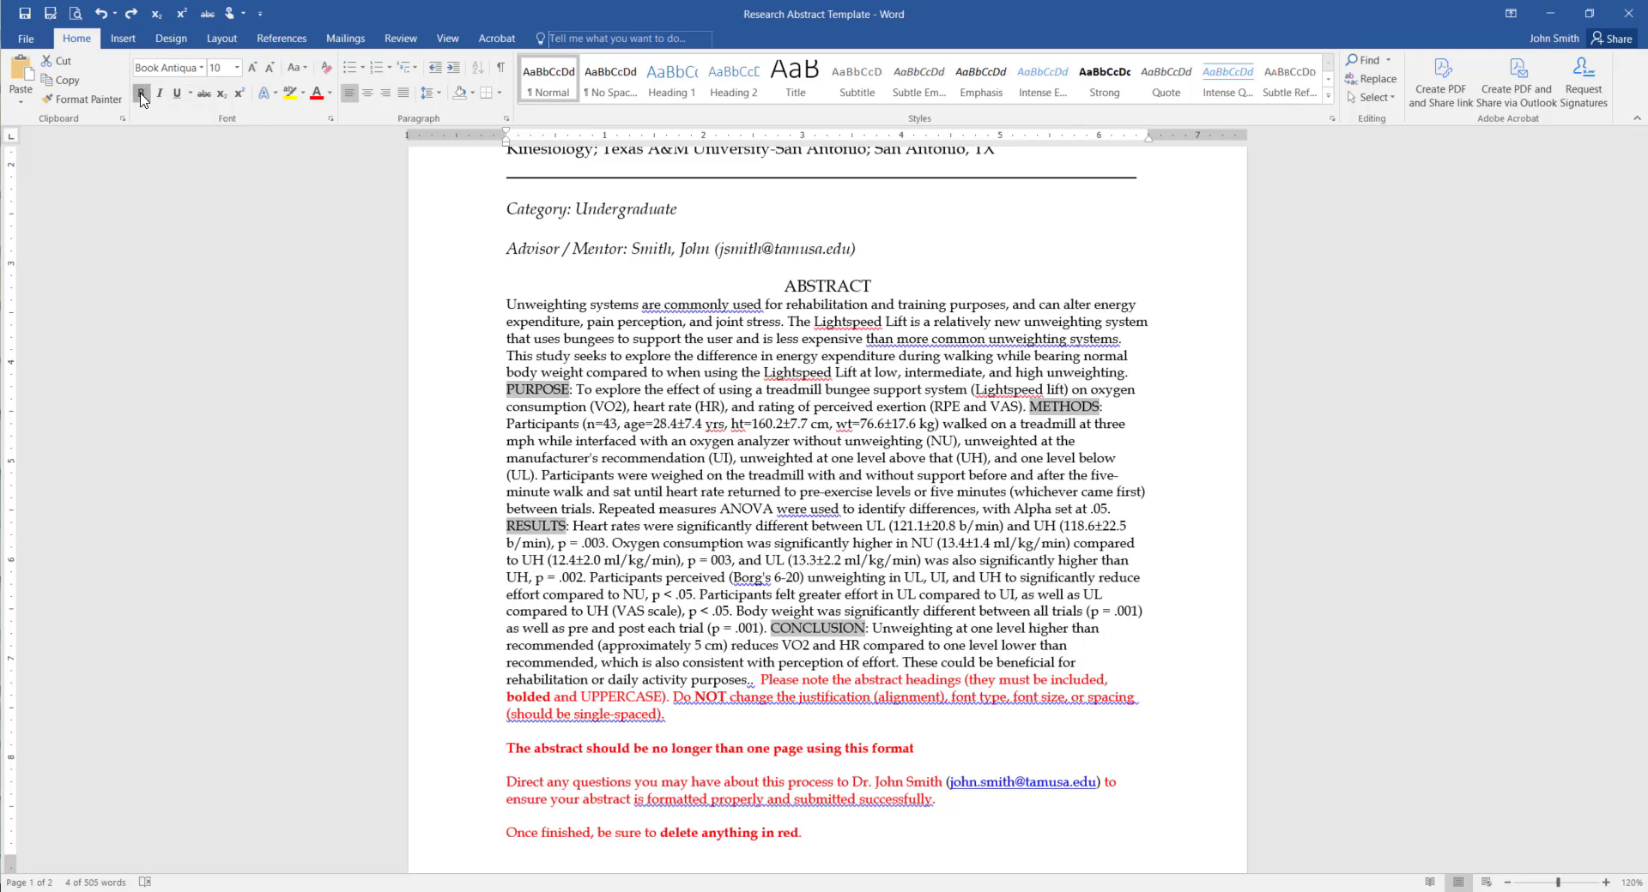
pyautogui.hotkey('ctrl', 'b')
pyautogui.click(964, 565)
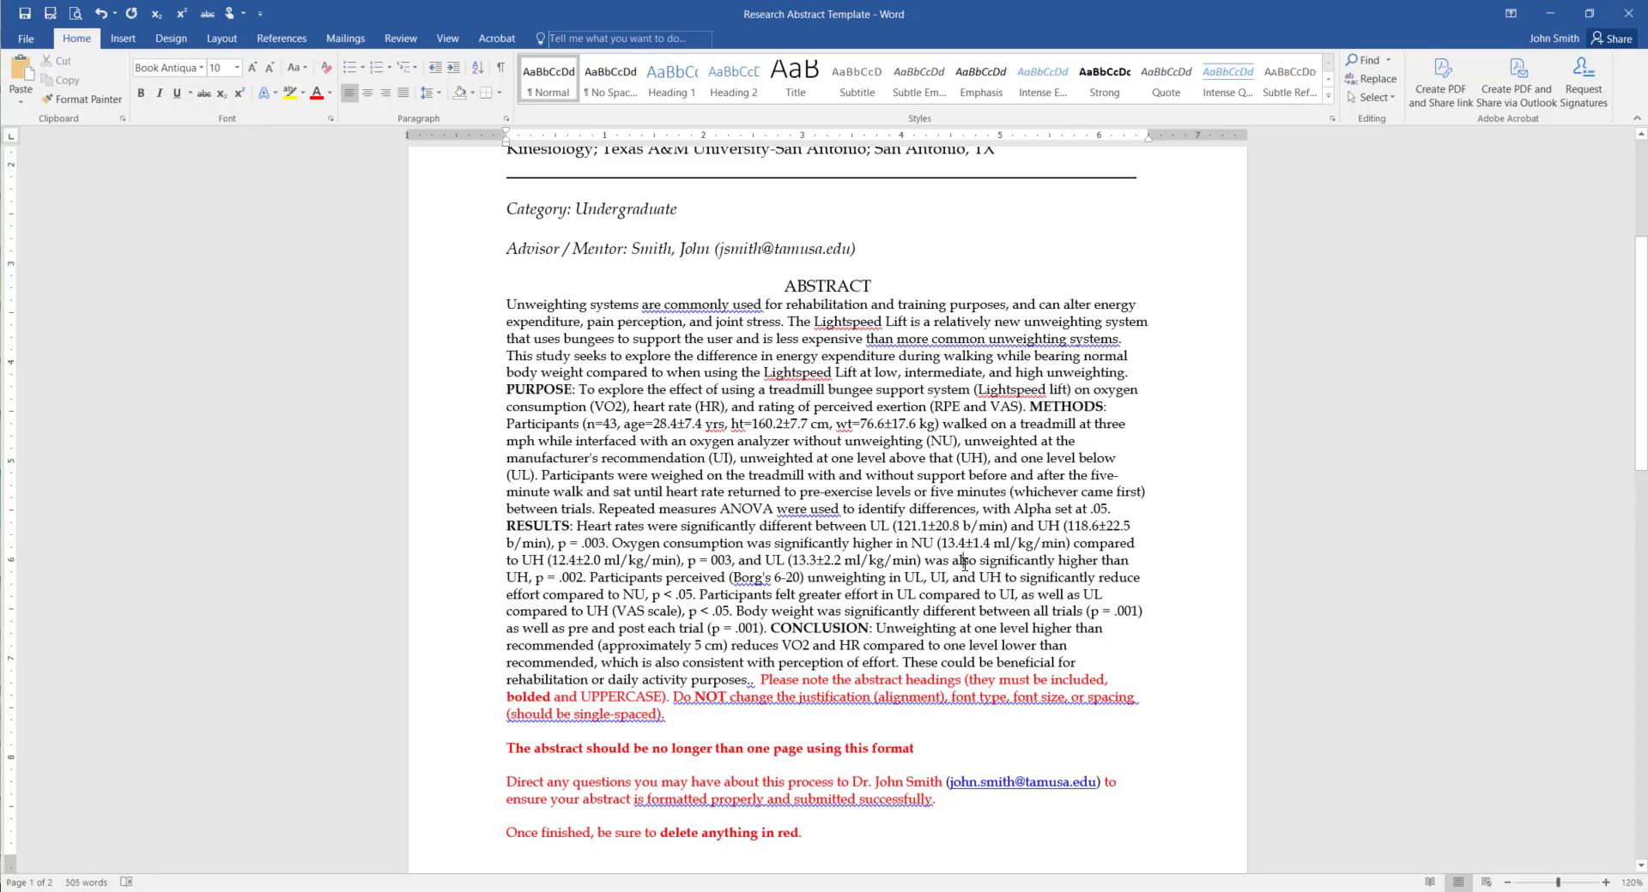
pyautogui.moveTo(760, 679); pyautogui.dragTo(784, 720)
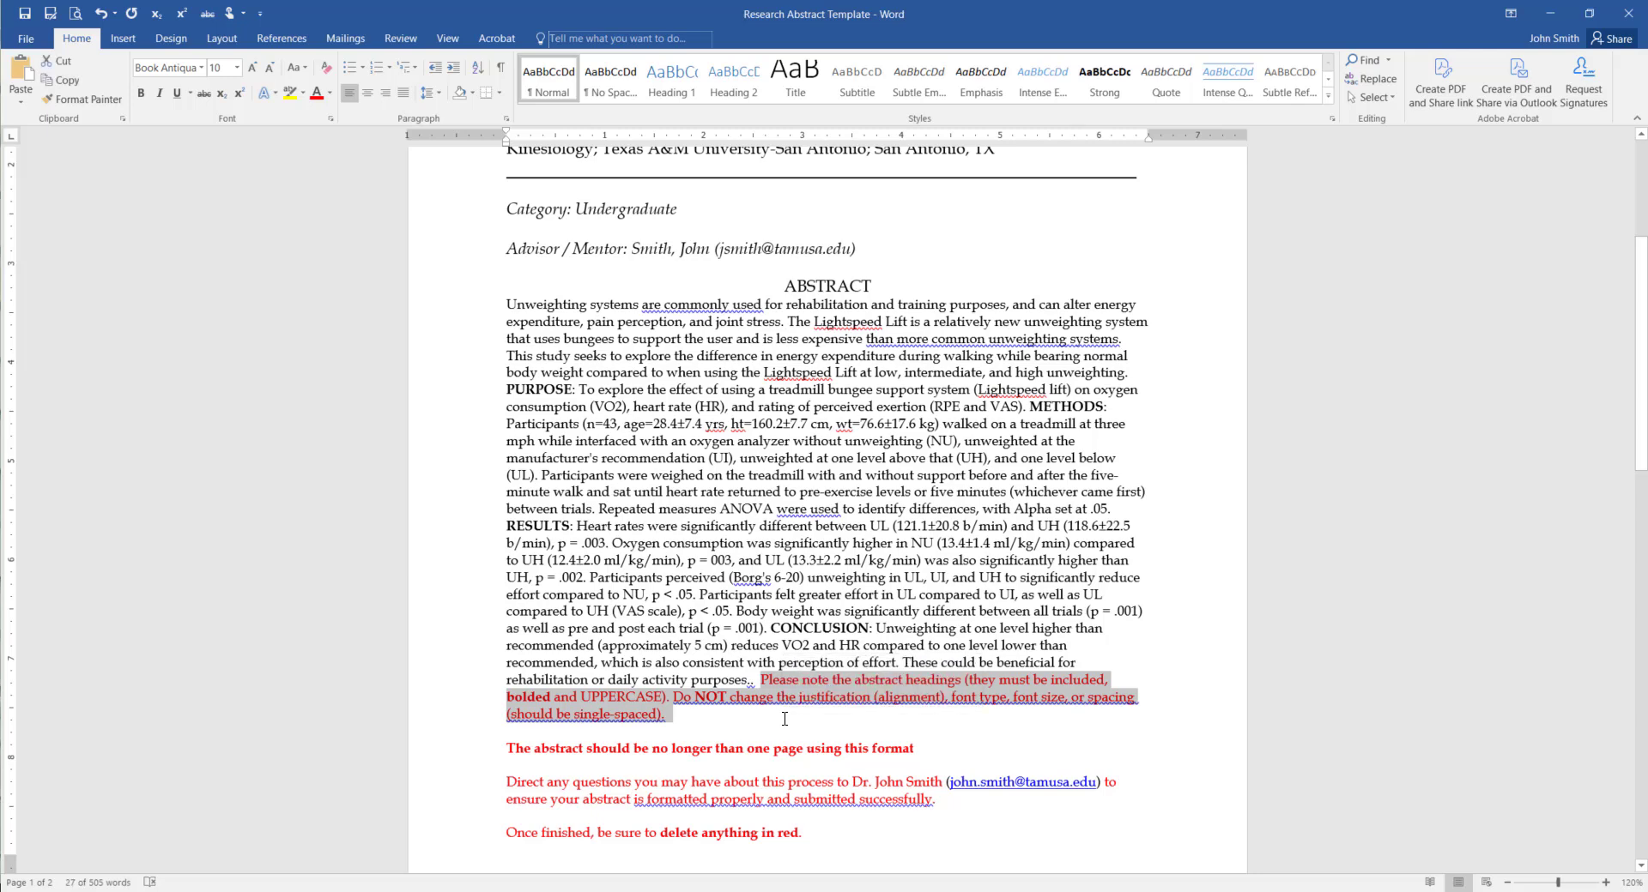
# Delete the red notes about abstract headings and the one-page limit
pyautogui.press('Delete')
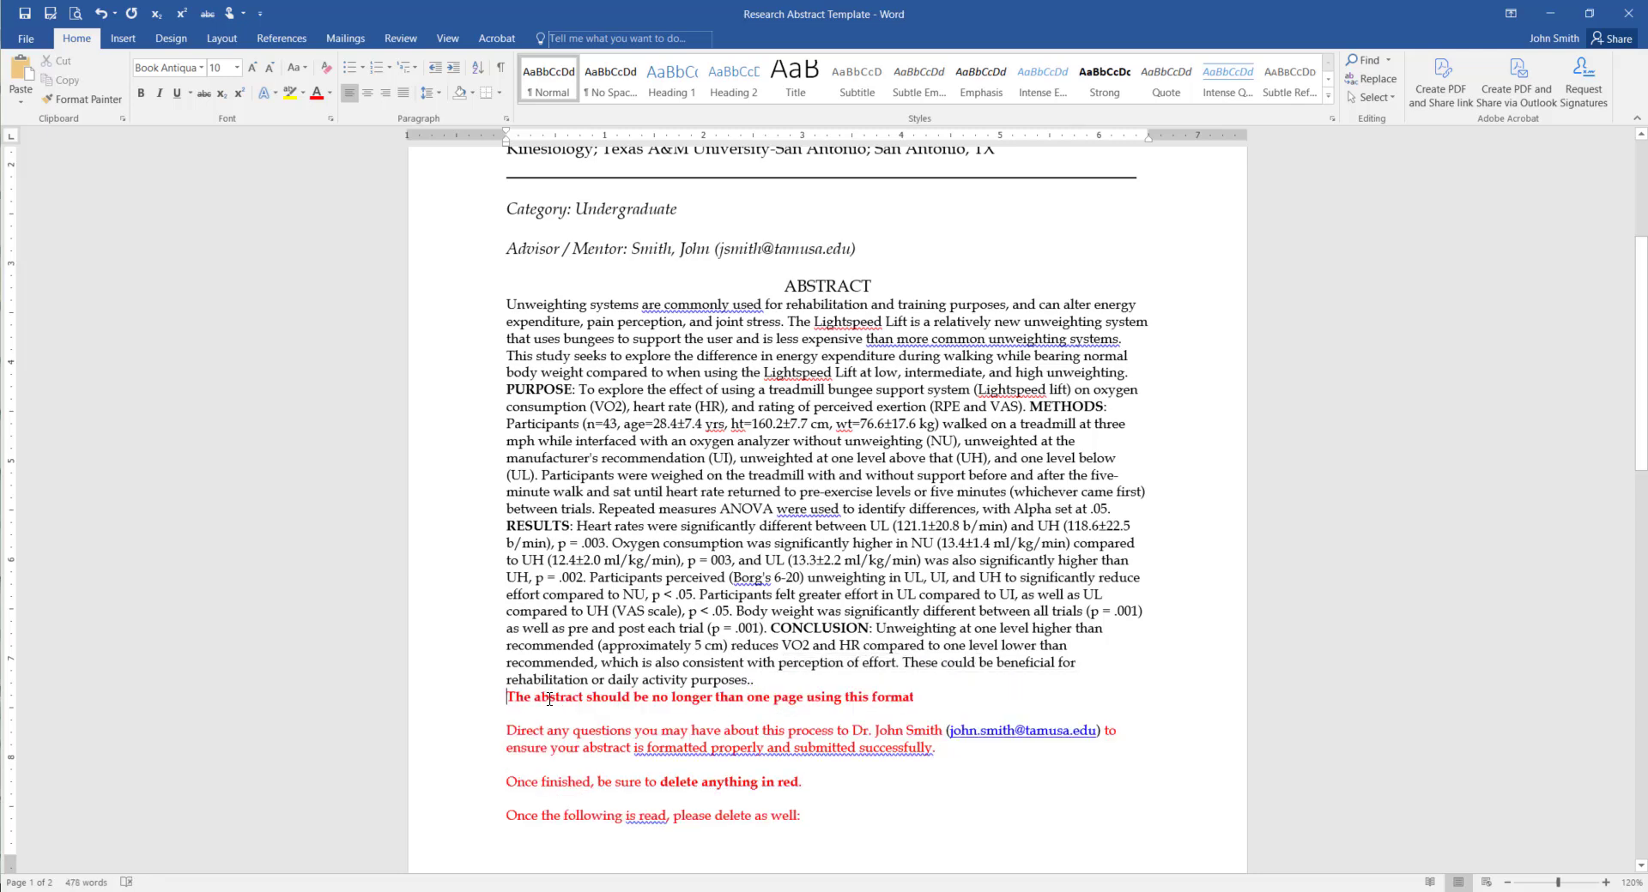
pyautogui.moveTo(513, 699); pyautogui.dragTo(927, 704)
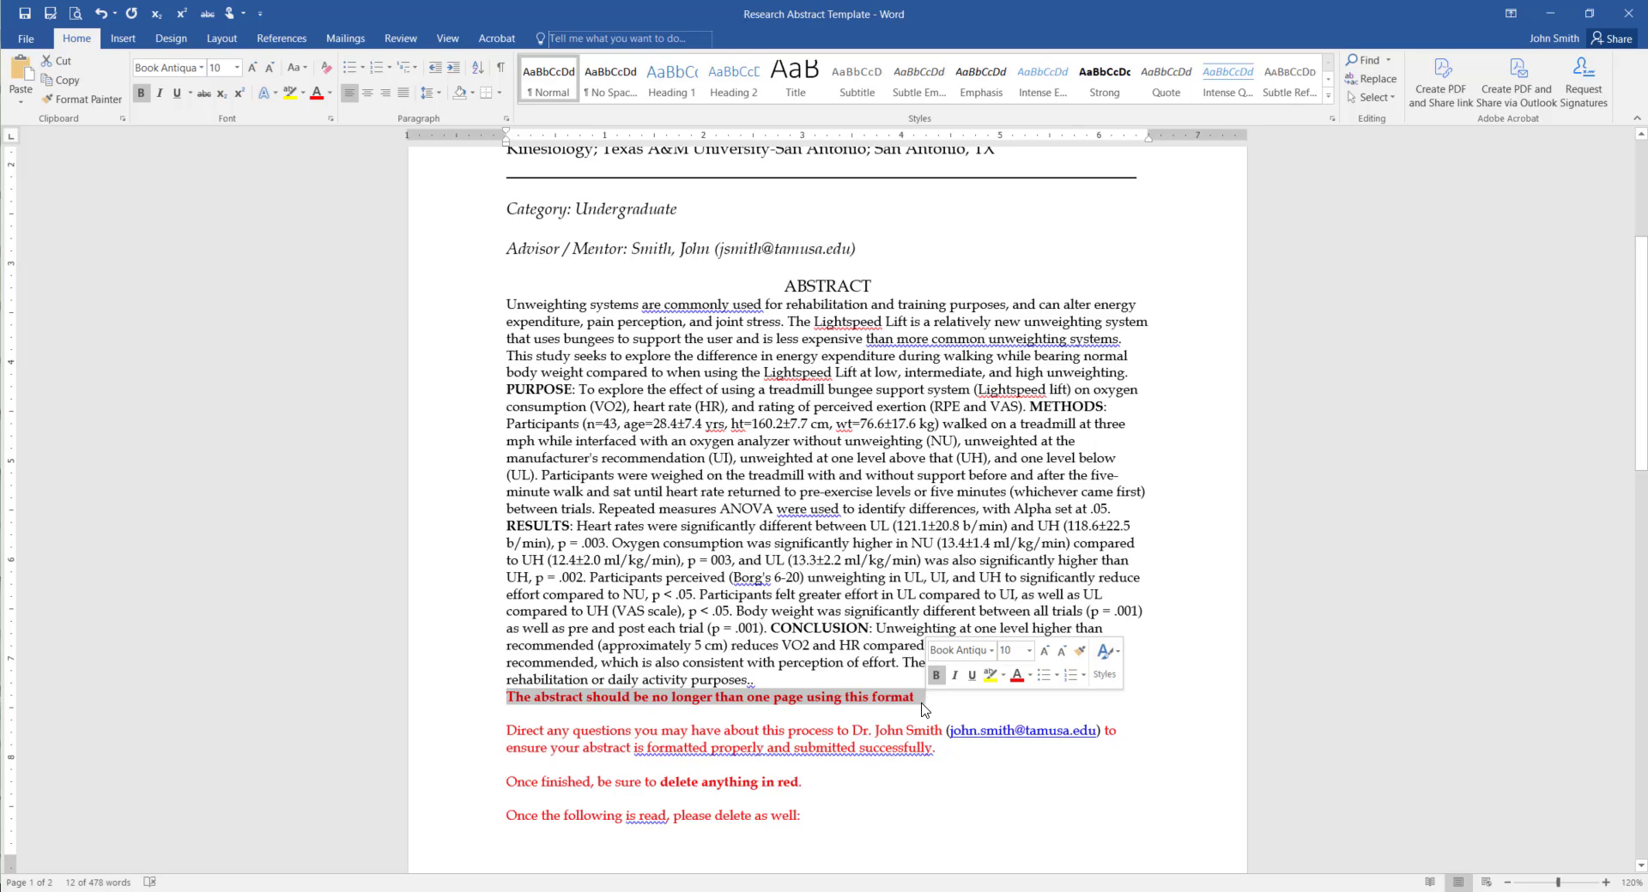
pyautogui.press('Delete')
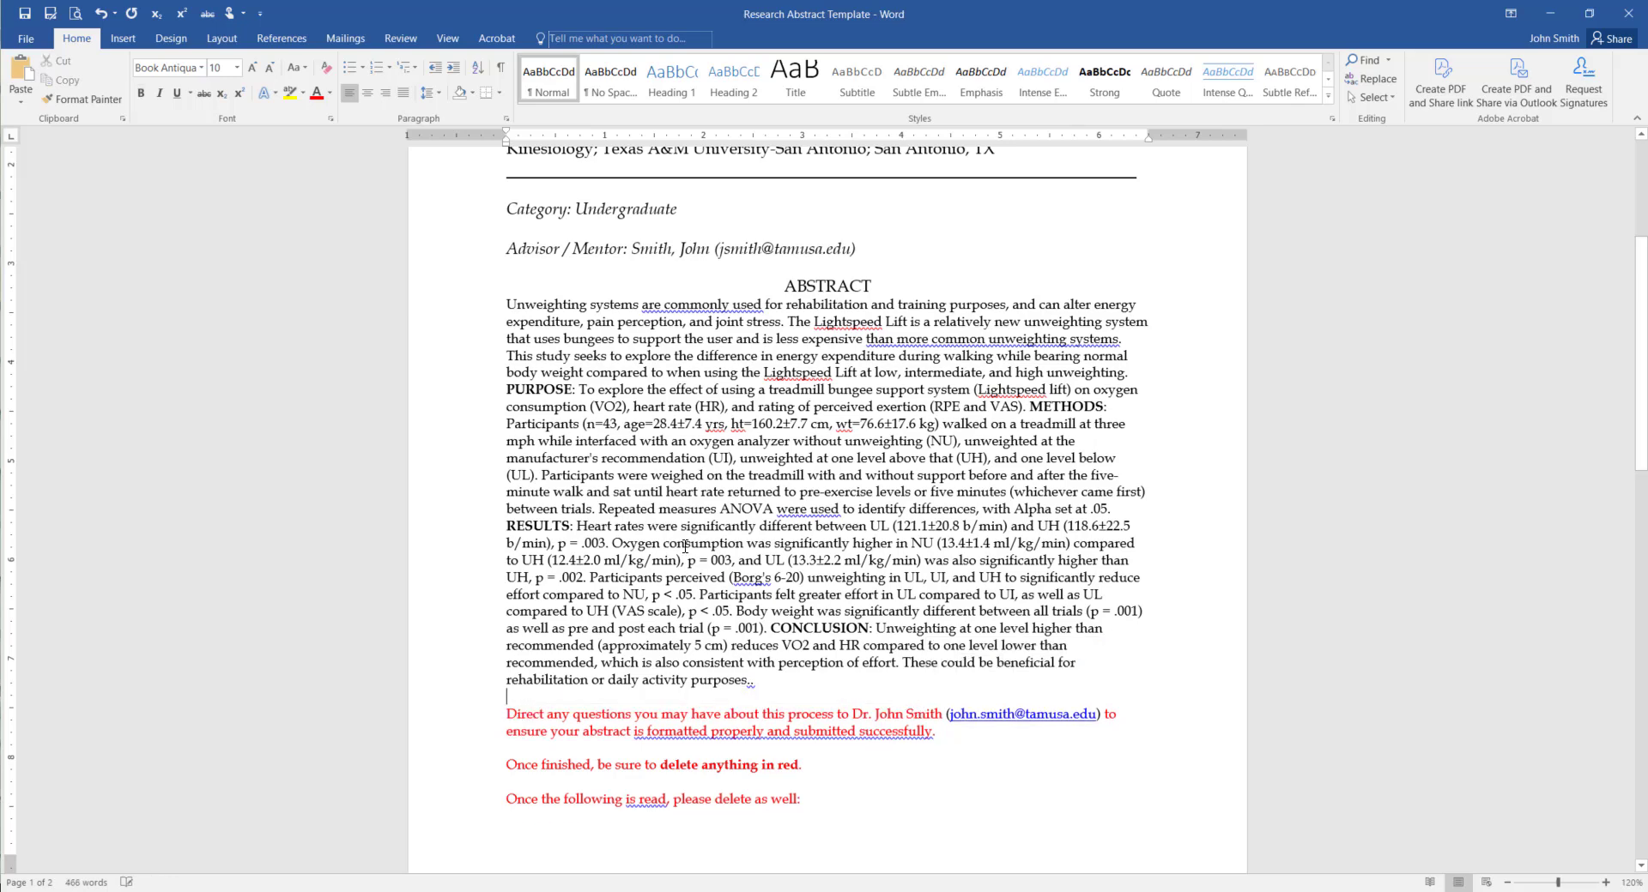
pyautogui.scroll(3, 557, 443)
pyautogui.click(539, 476)
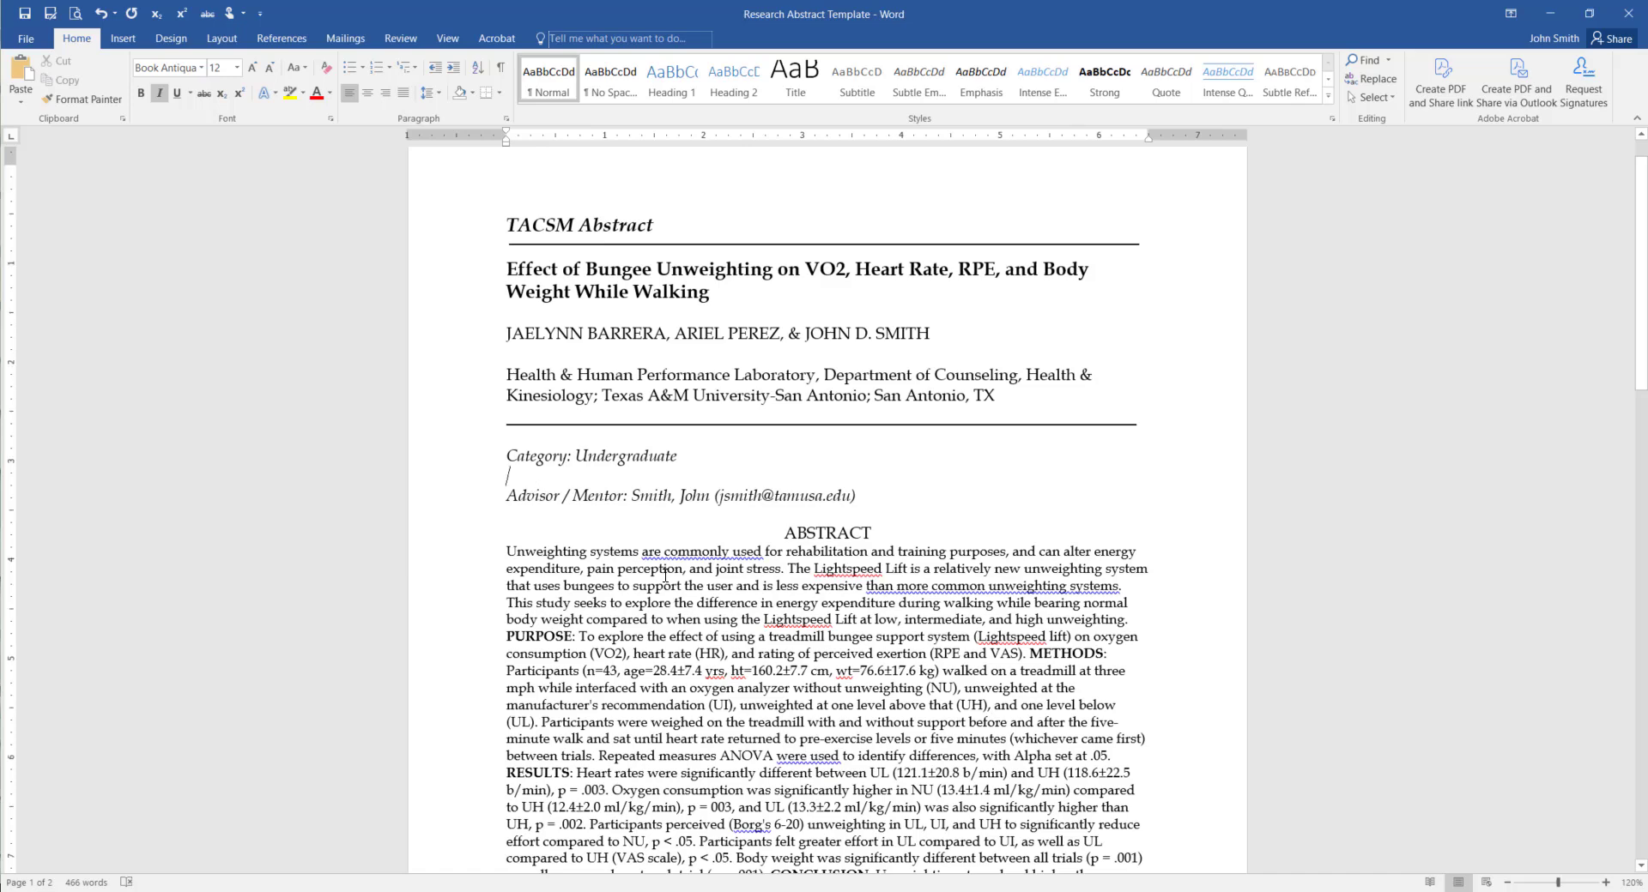
pyautogui.scroll(-5, 646, 600)
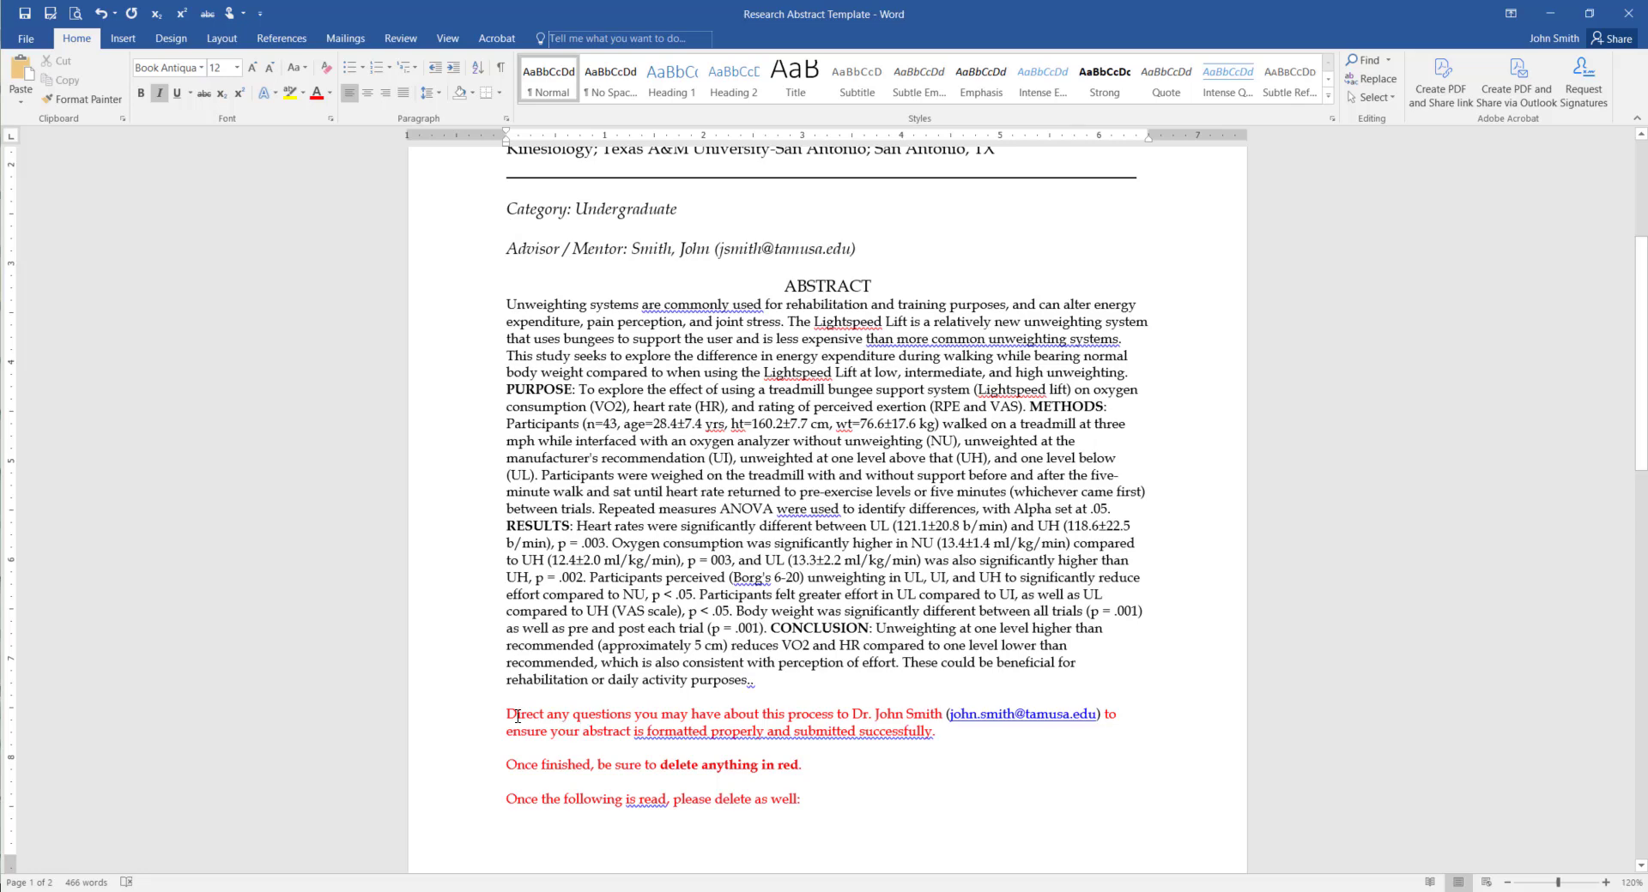
# Delete the remaining red notes on questions, deleting red text, prior presentation and IRB approval
pyautogui.moveTo(500, 713); pyautogui.dragTo(1014, 733)
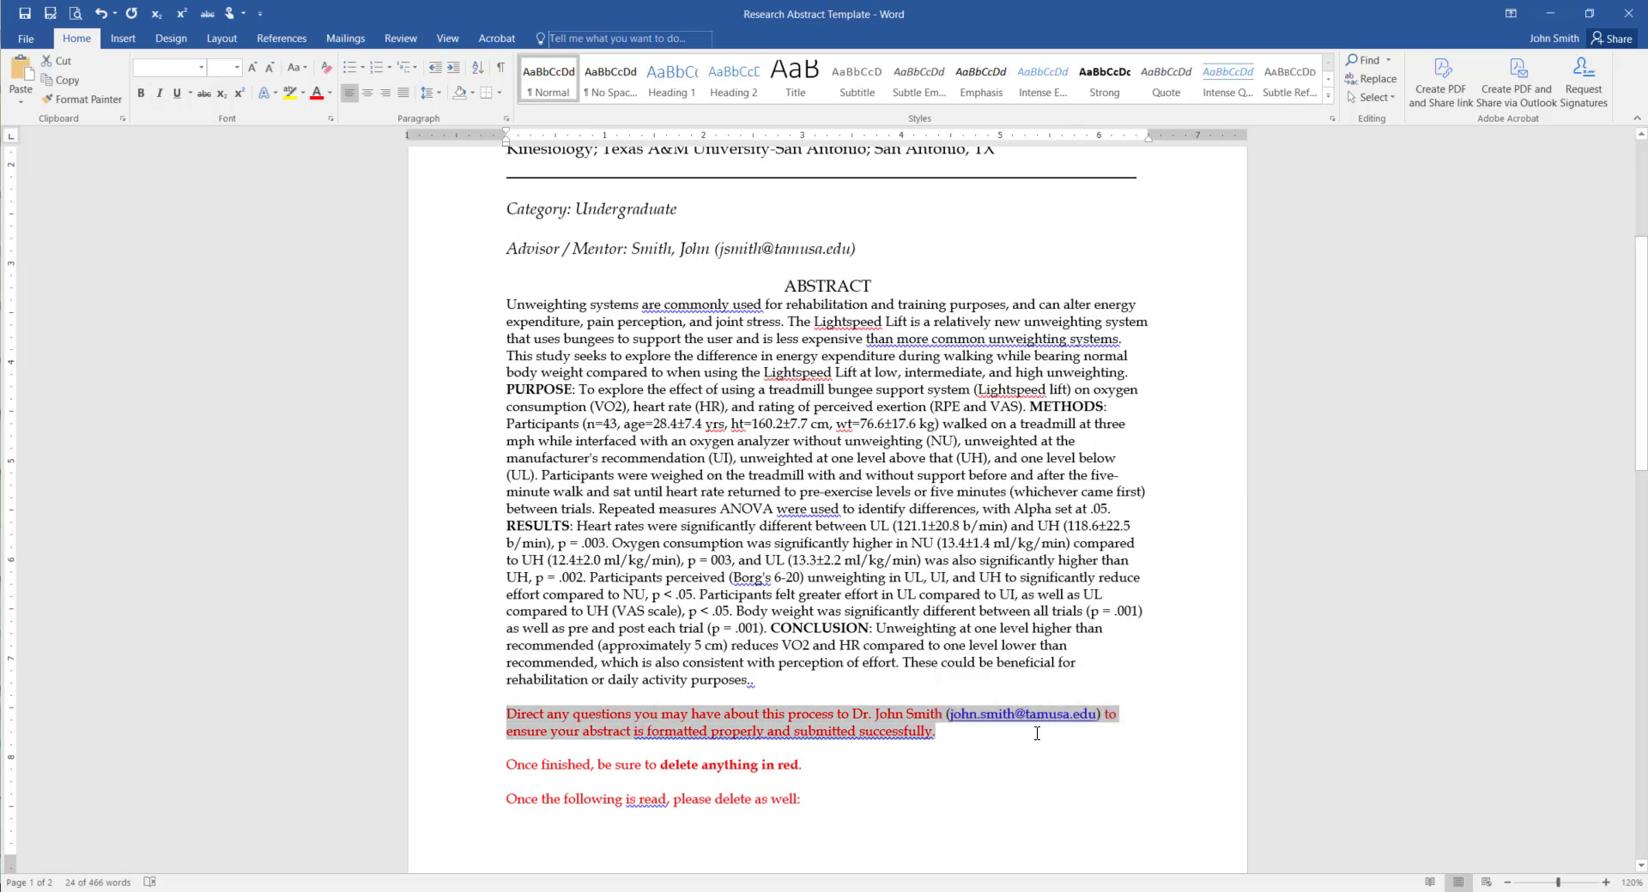
pyautogui.press('Delete')
pyautogui.moveTo(506, 748); pyautogui.dragTo(930, 749)
pyautogui.press('Delete')
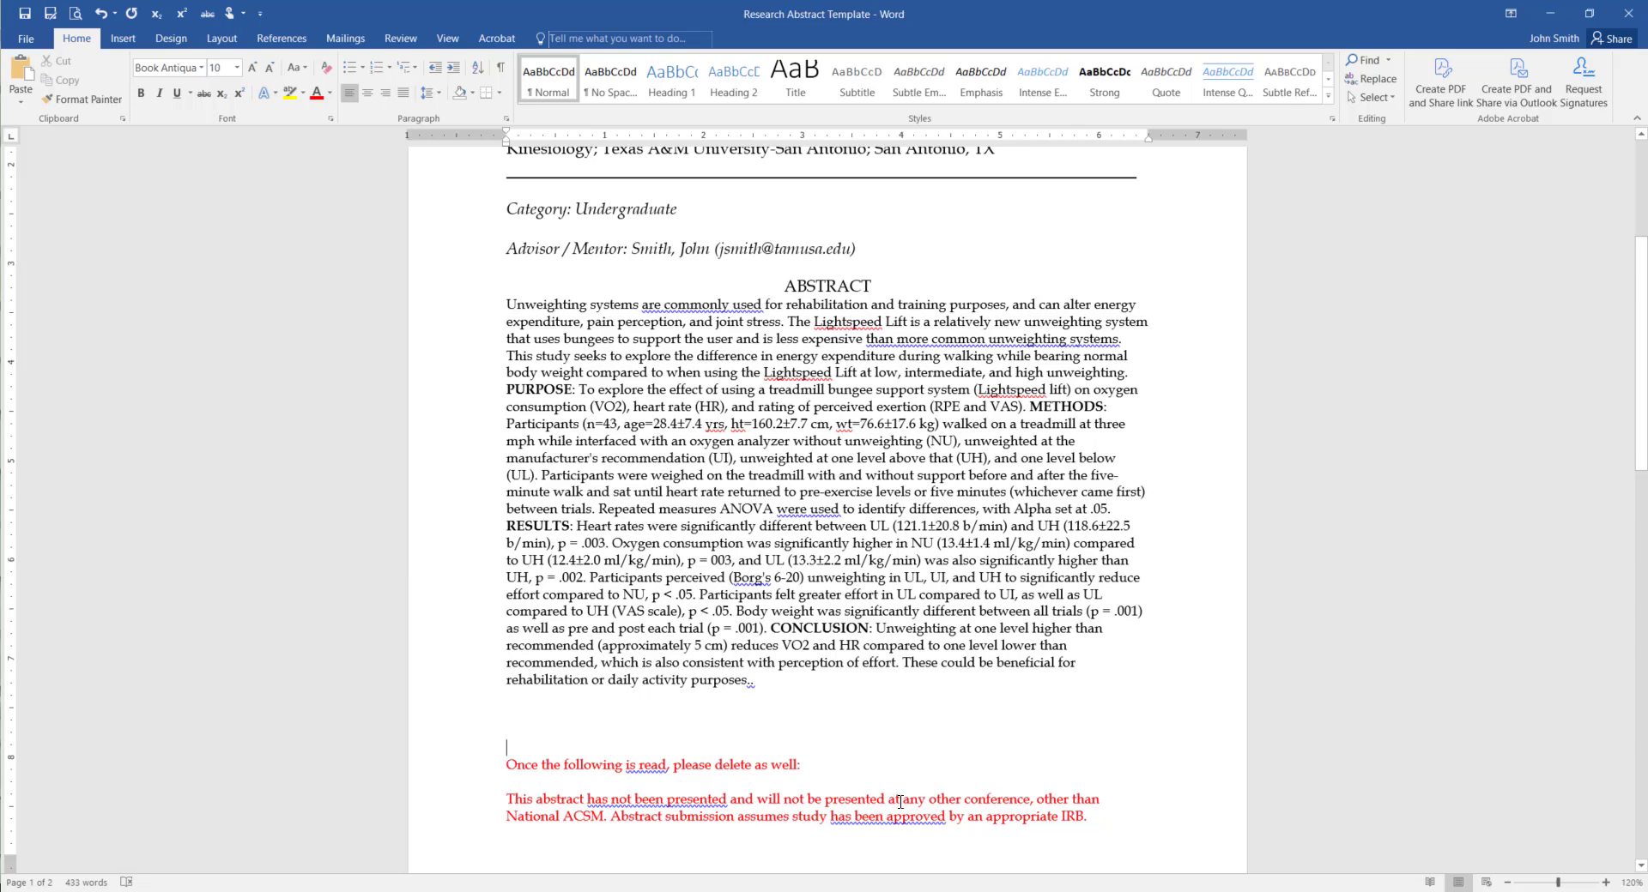
pyautogui.moveTo(507, 765); pyautogui.dragTo(607, 815)
pyautogui.press('Delete')
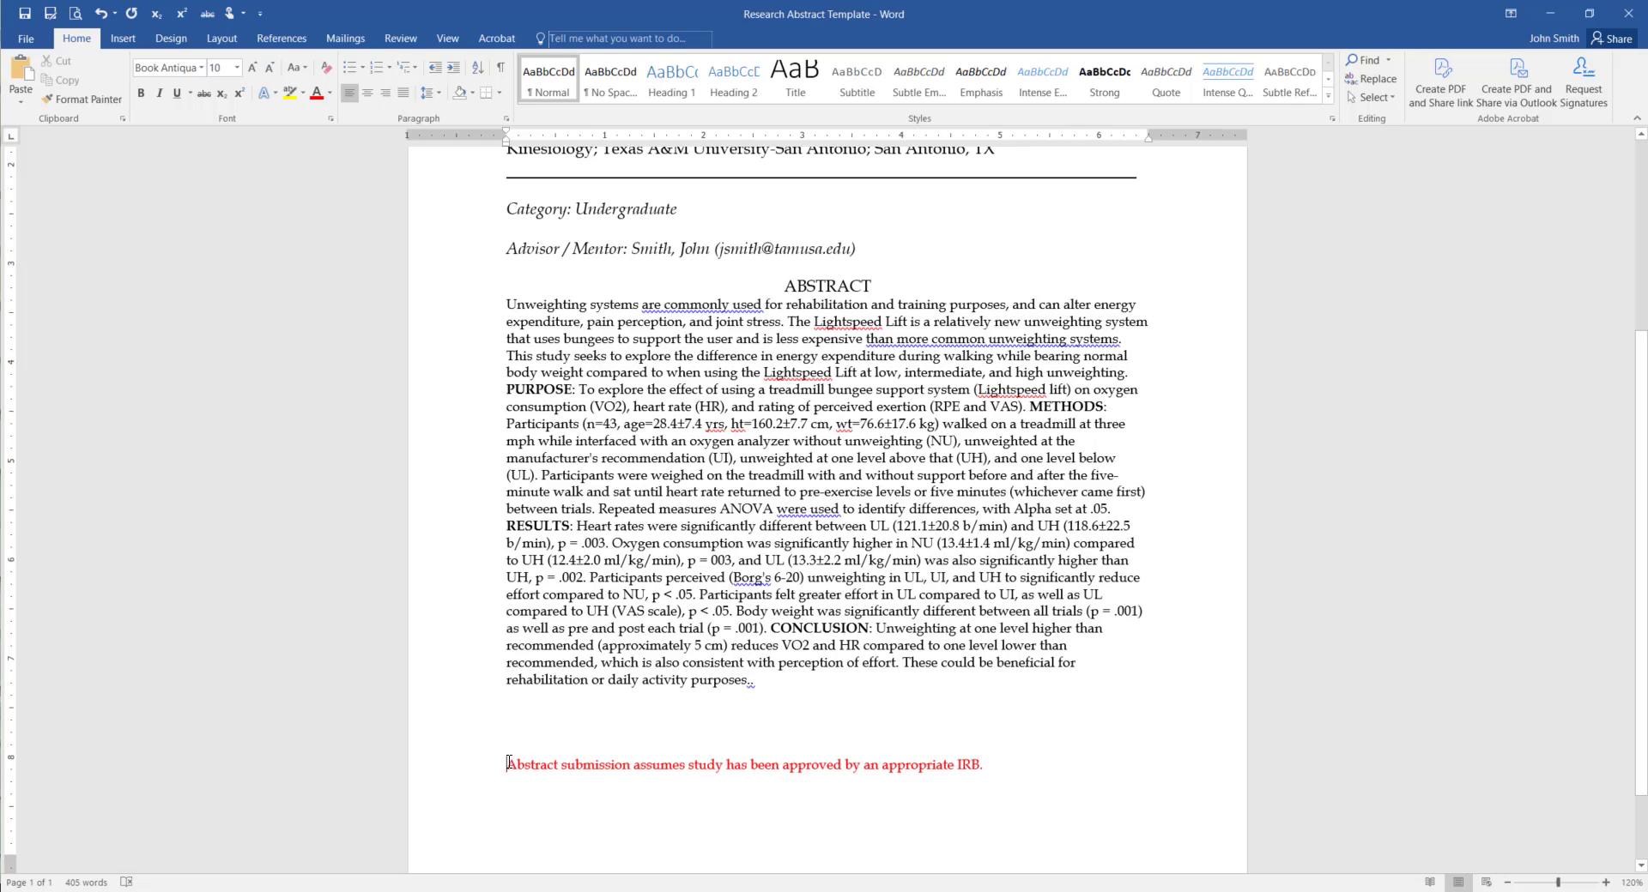
pyautogui.moveTo(512, 762); pyautogui.dragTo(1003, 777)
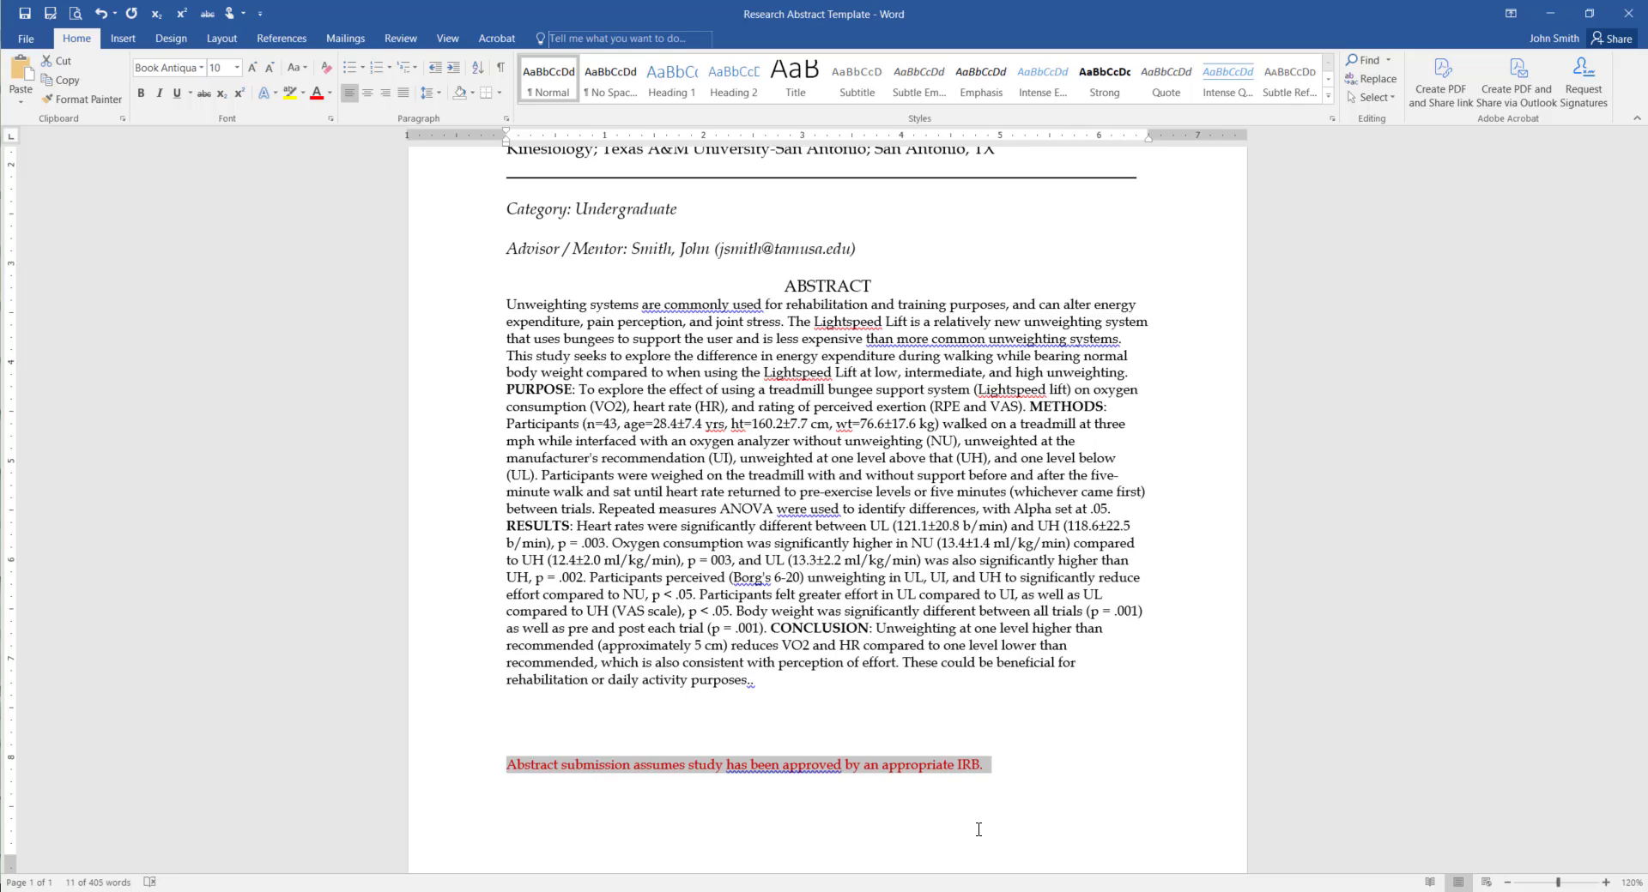
pyautogui.press('BackSpace')
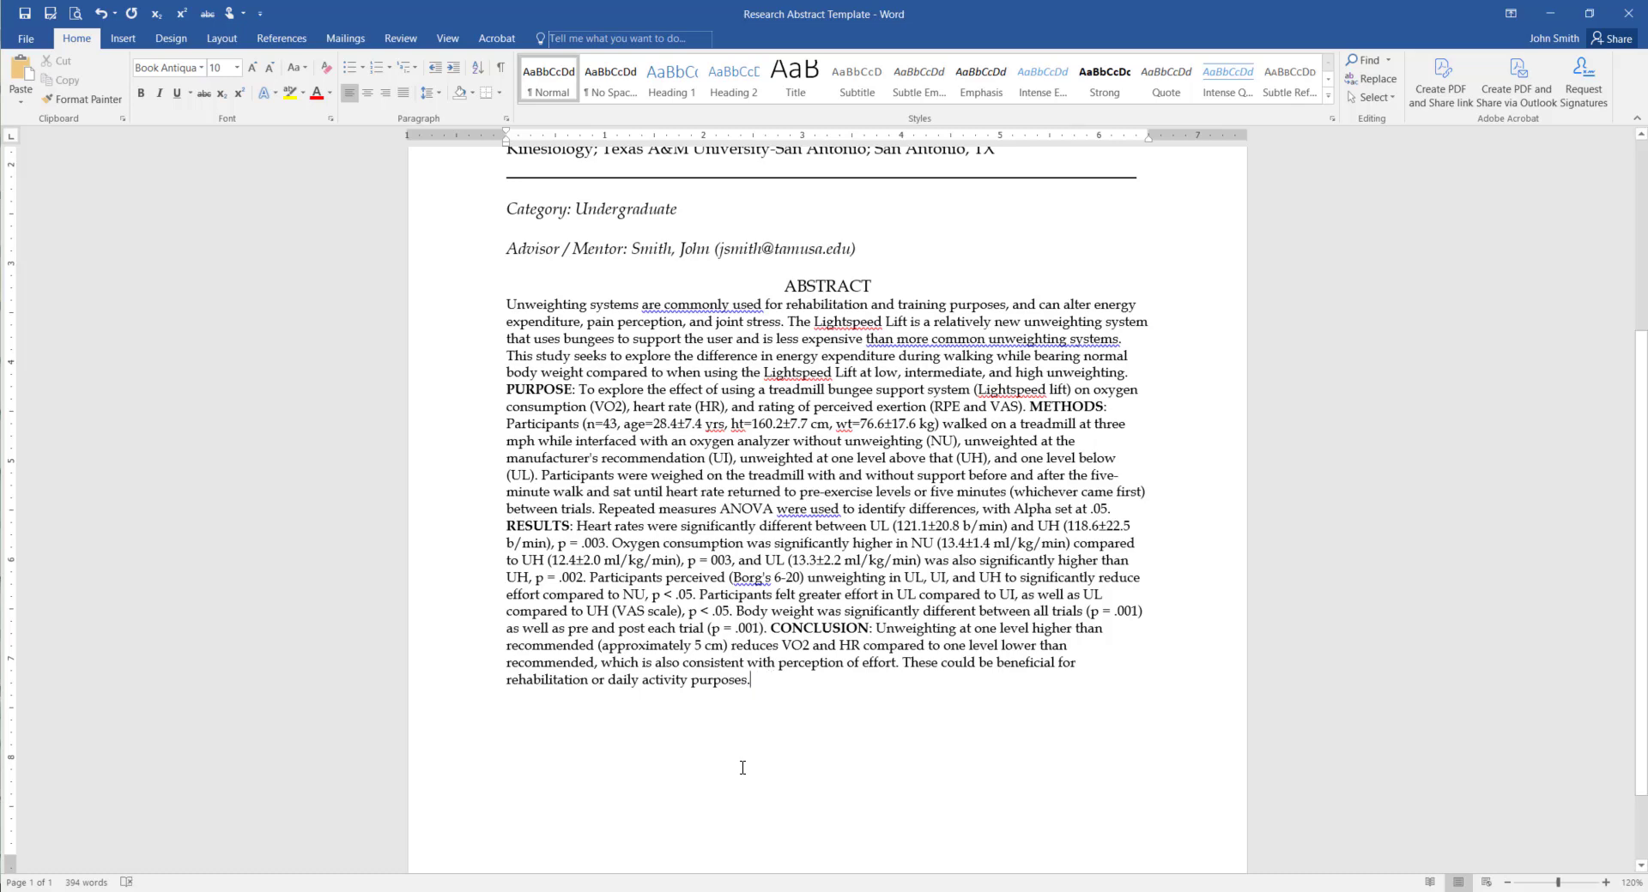
pyautogui.scroll(5, 742, 768)
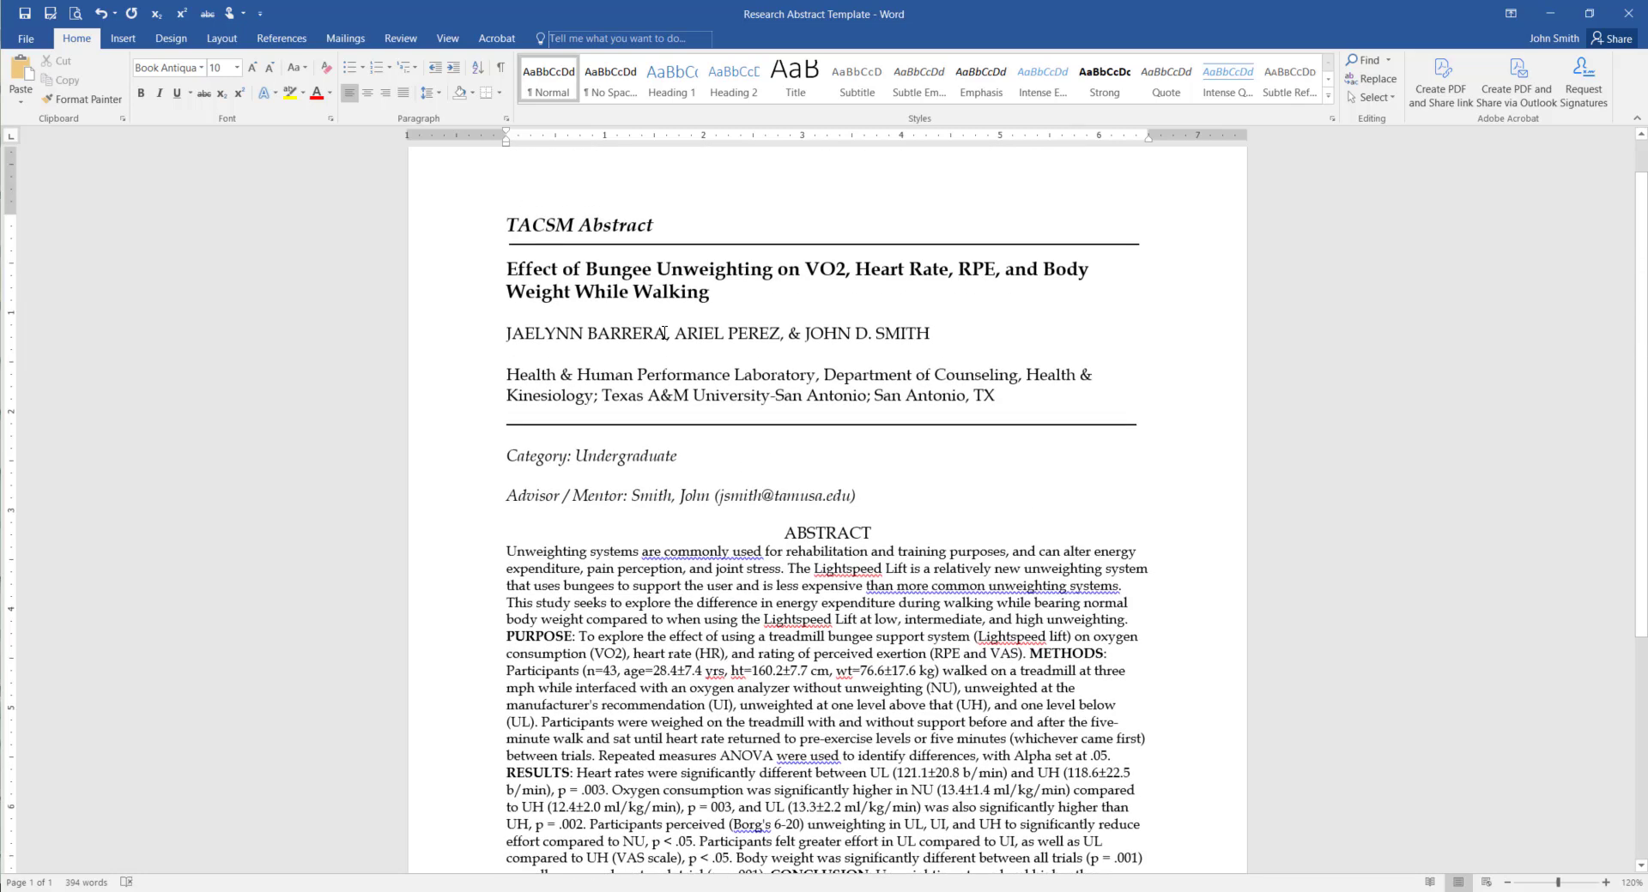
pyautogui.scroll(-3, 670, 473)
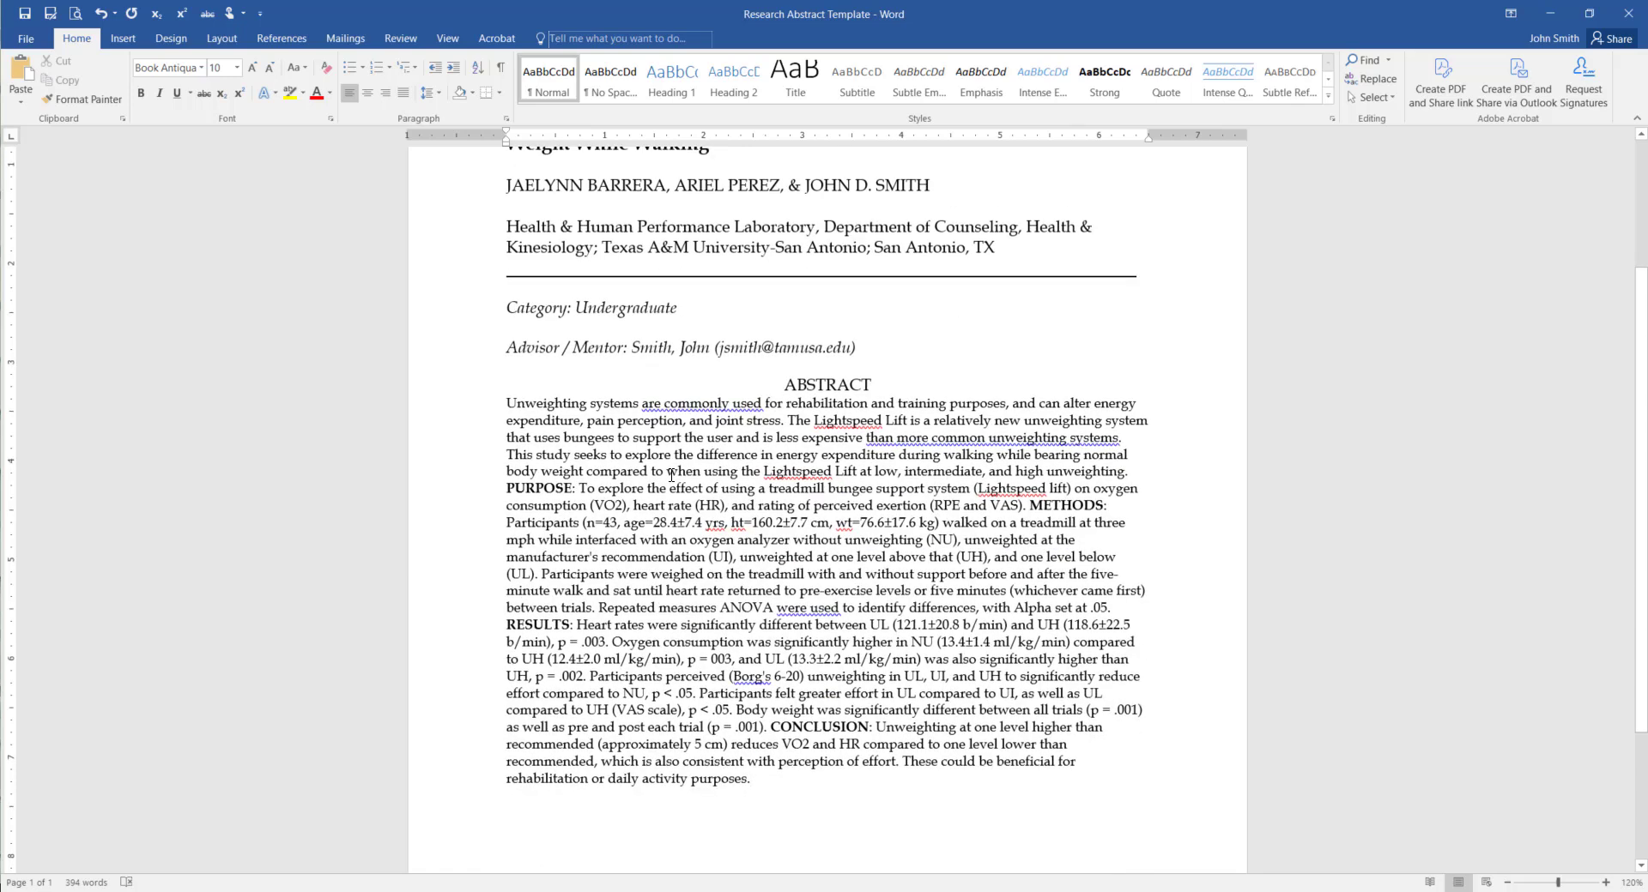
pyautogui.scroll(1, 678, 455)
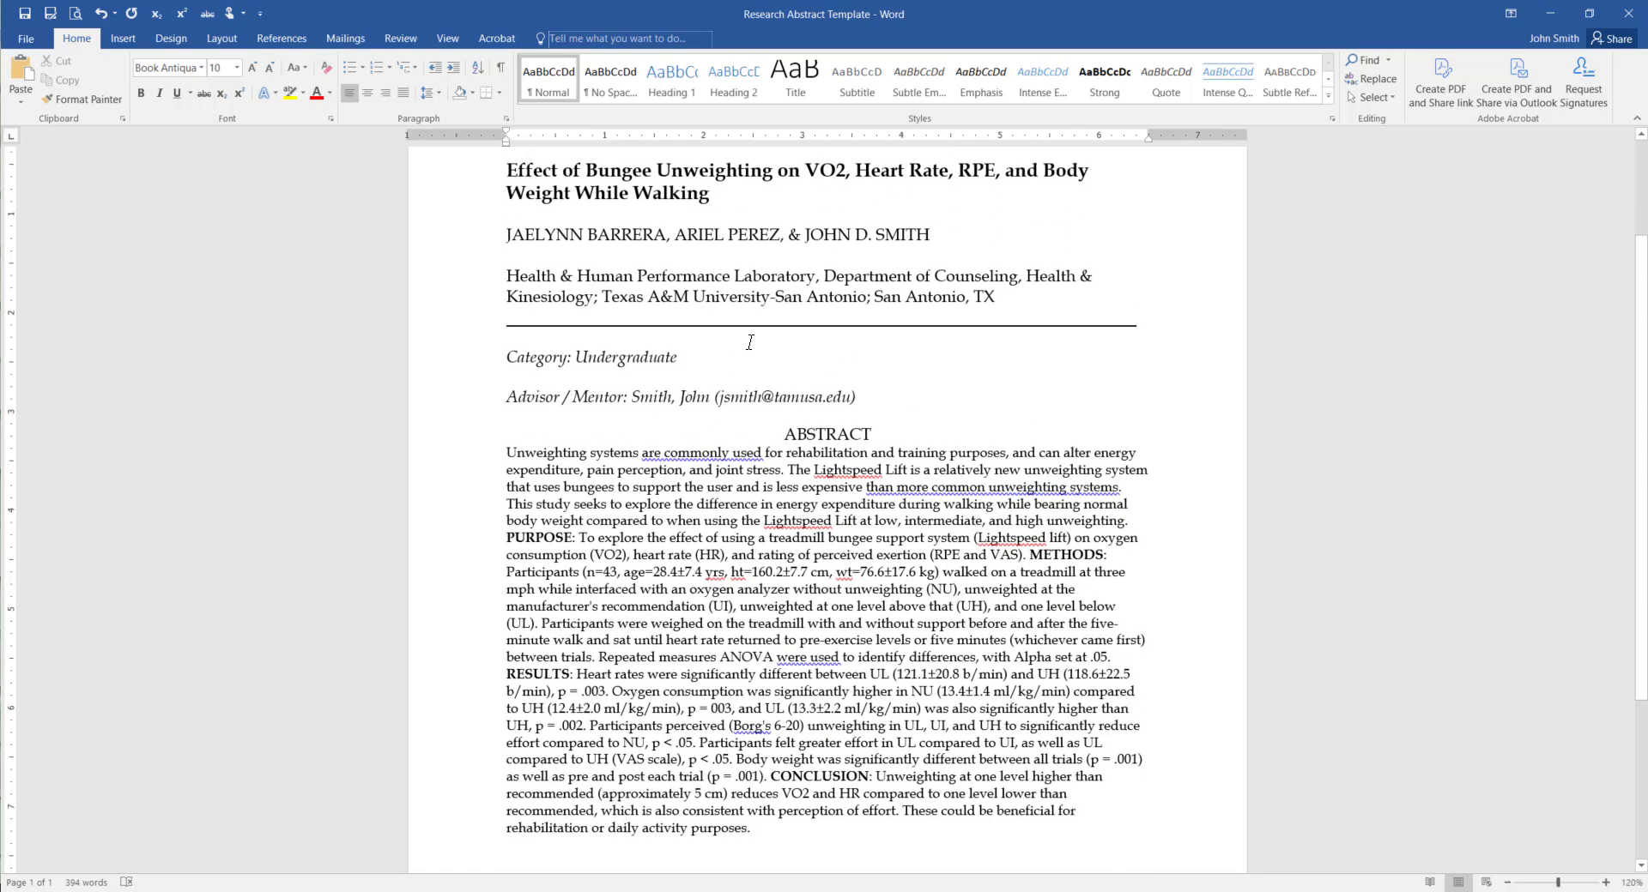
pyautogui.moveTo(513, 399); pyautogui.dragTo(599, 399)
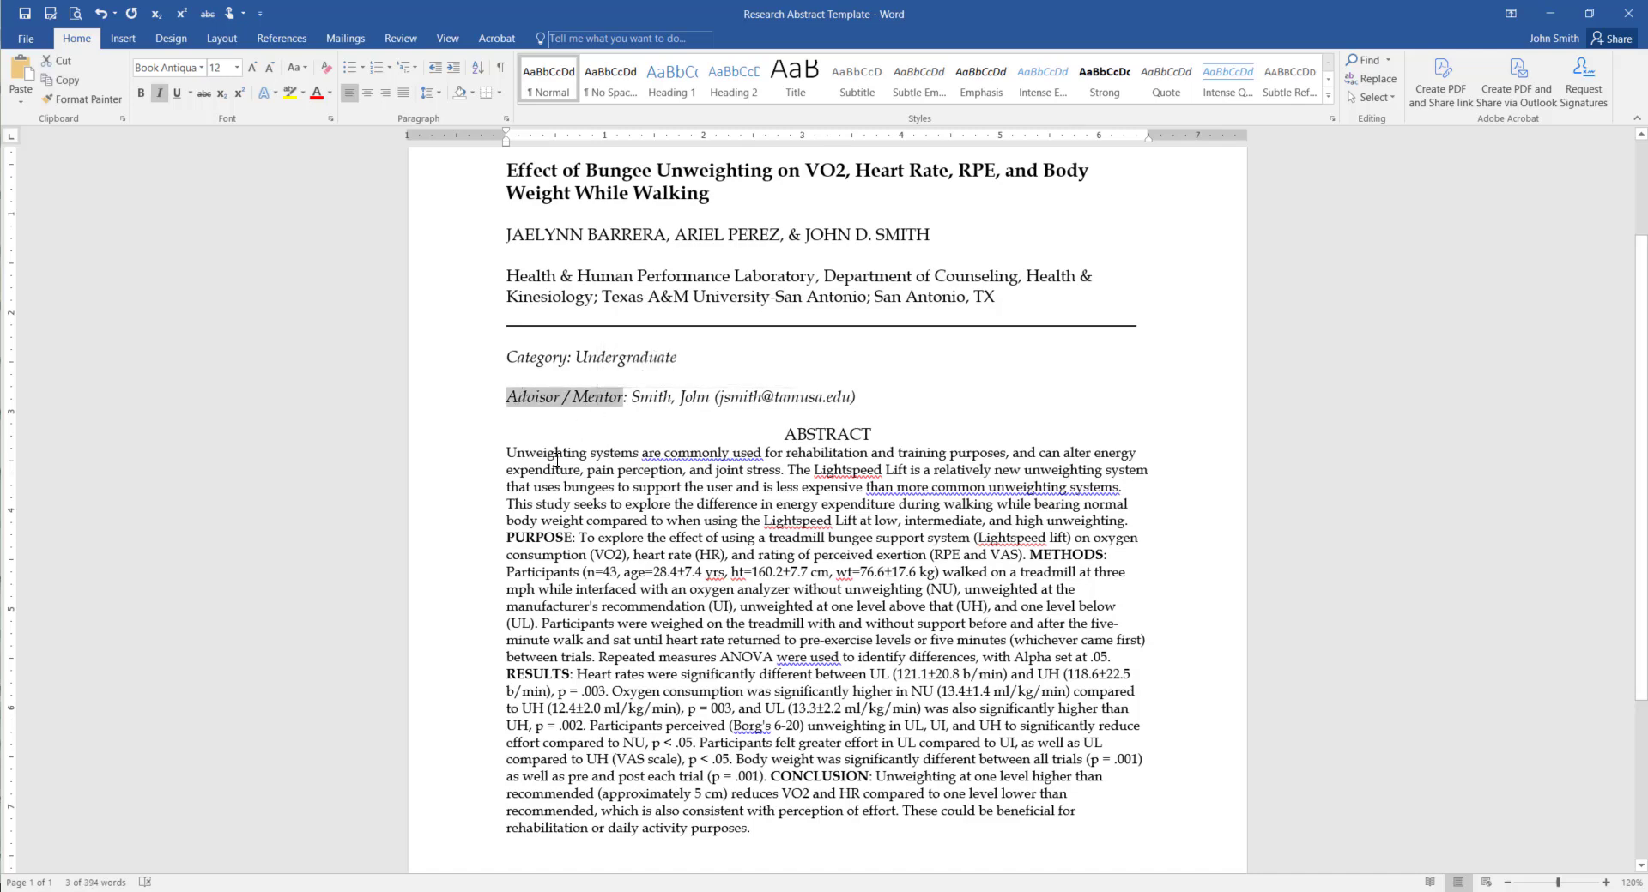
pyautogui.scroll(2, 556, 459)
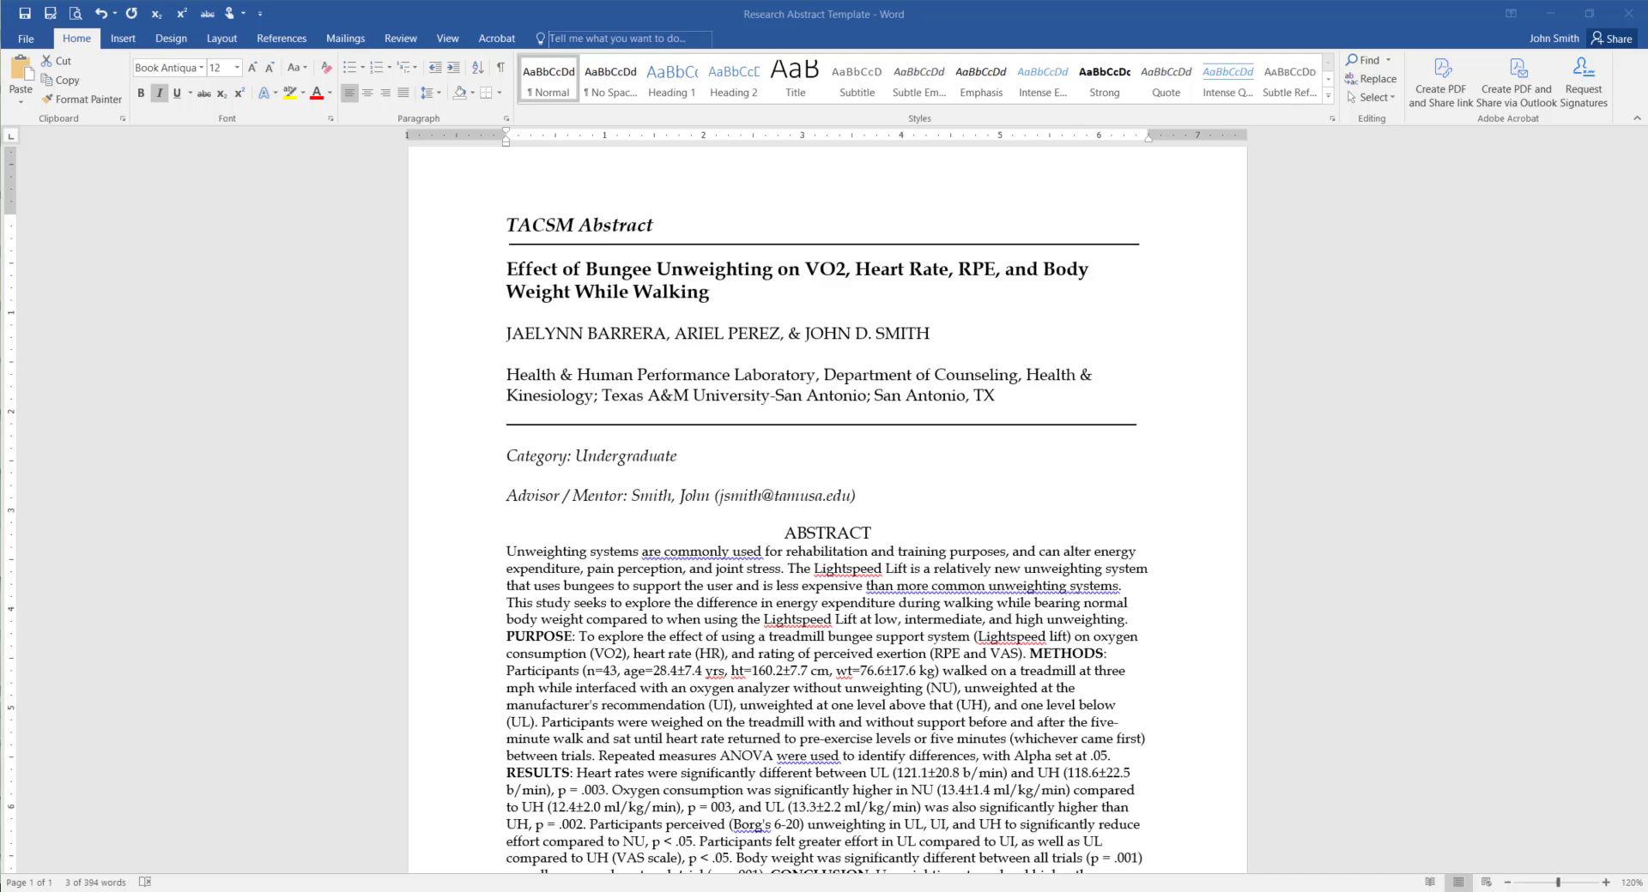
# Open research-abstract-example.pdf from the Annual Meeting page in Chrome and scroll through it
pyautogui.click(148, 891)
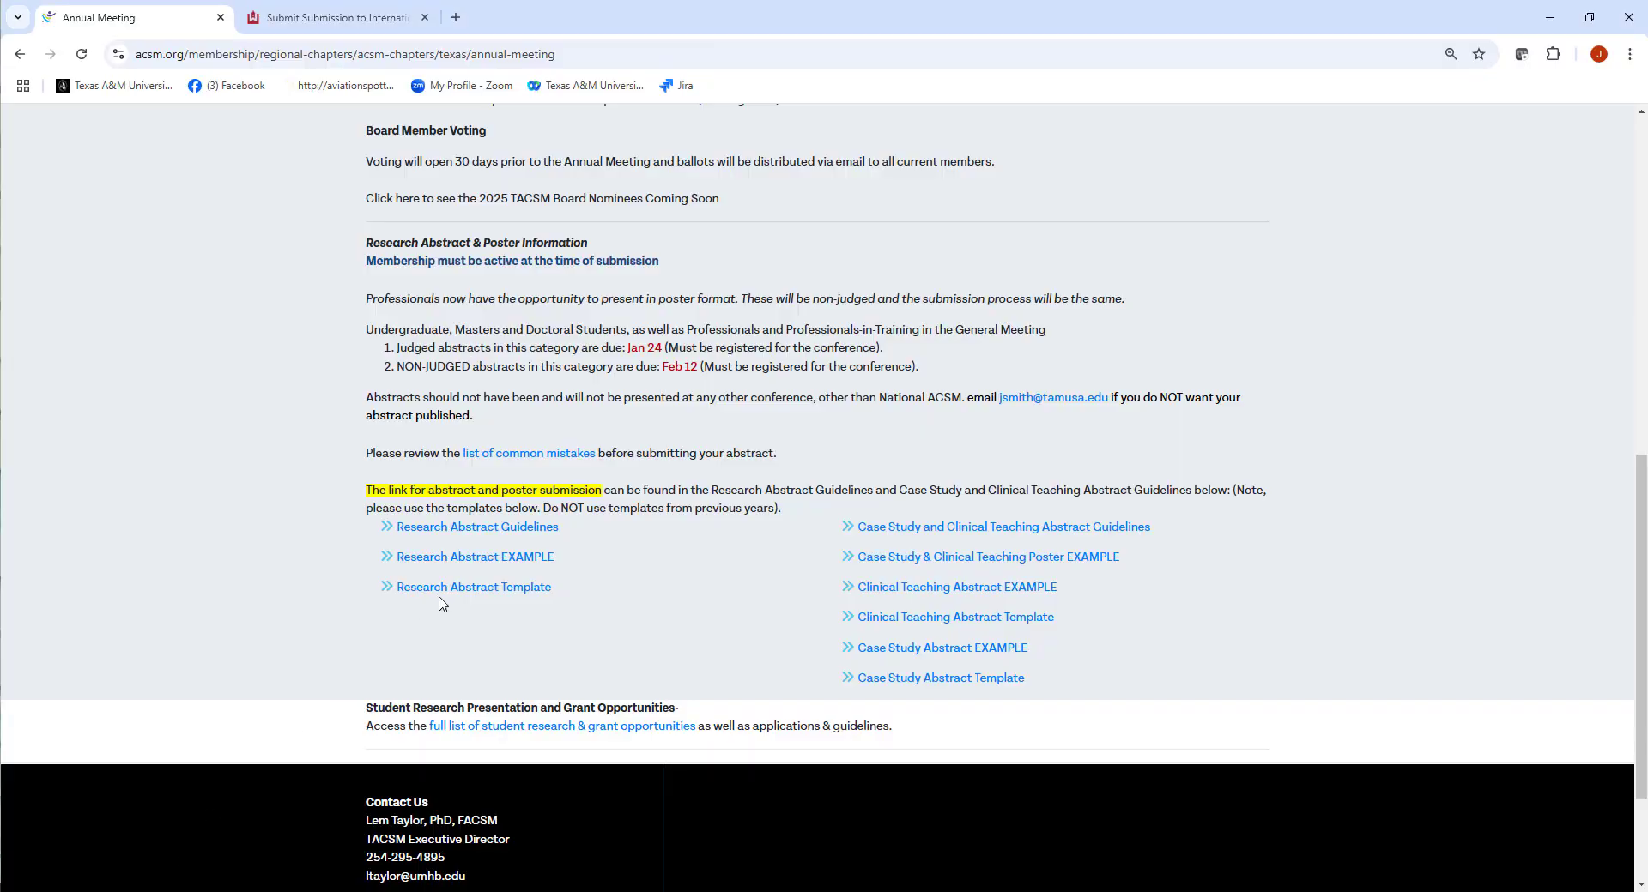
pyautogui.click(489, 559)
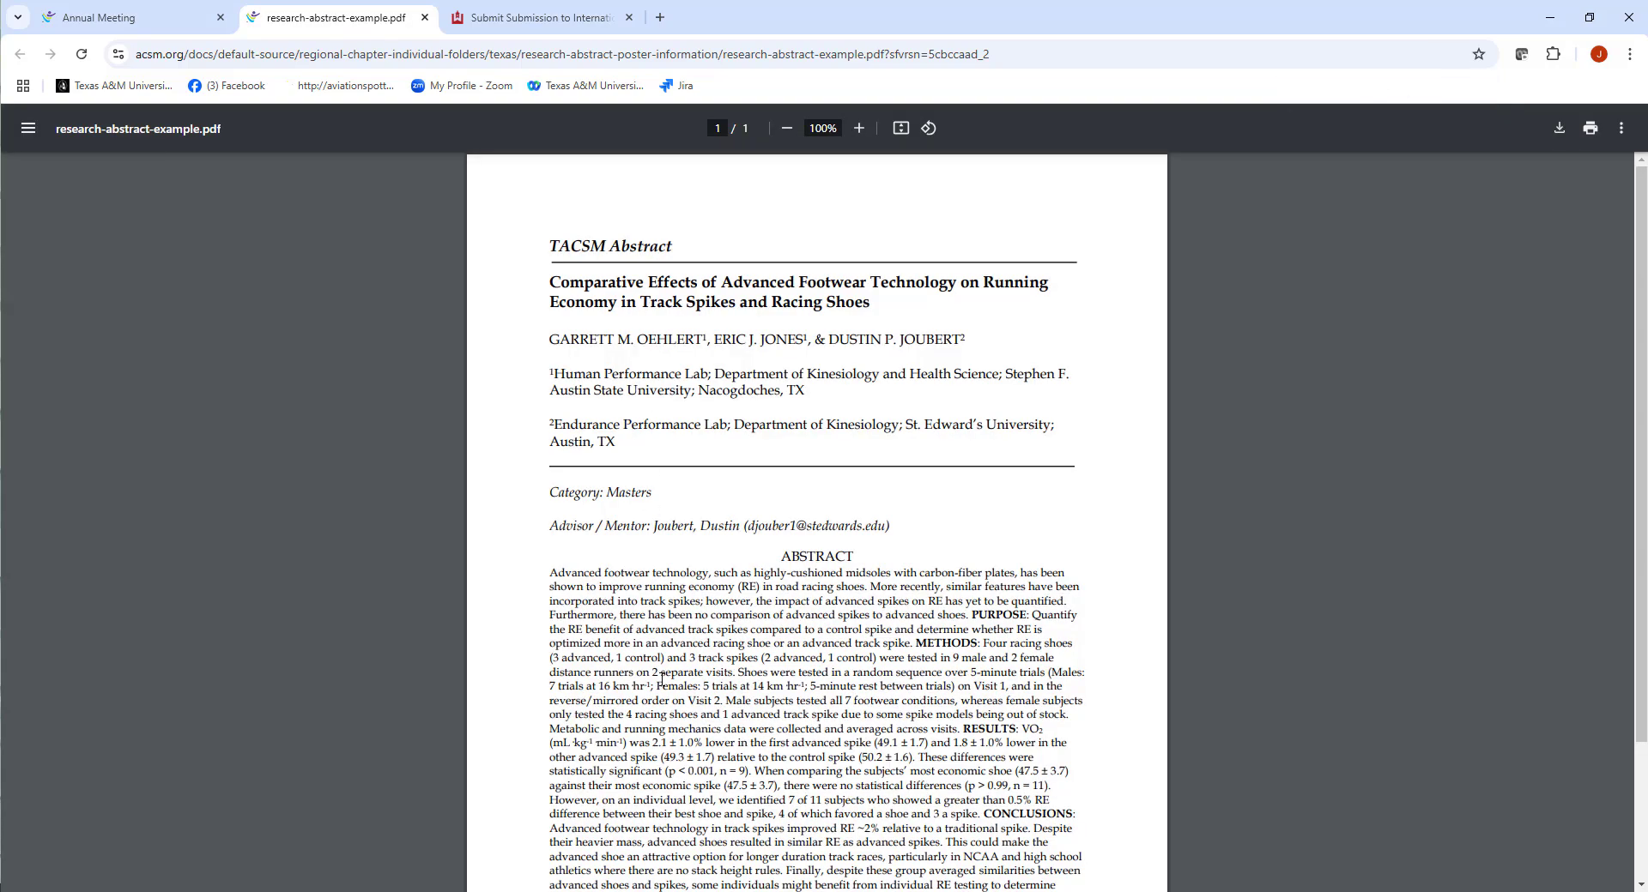
pyautogui.scroll(-2, 689, 639)
pyautogui.scroll(2, 683, 485)
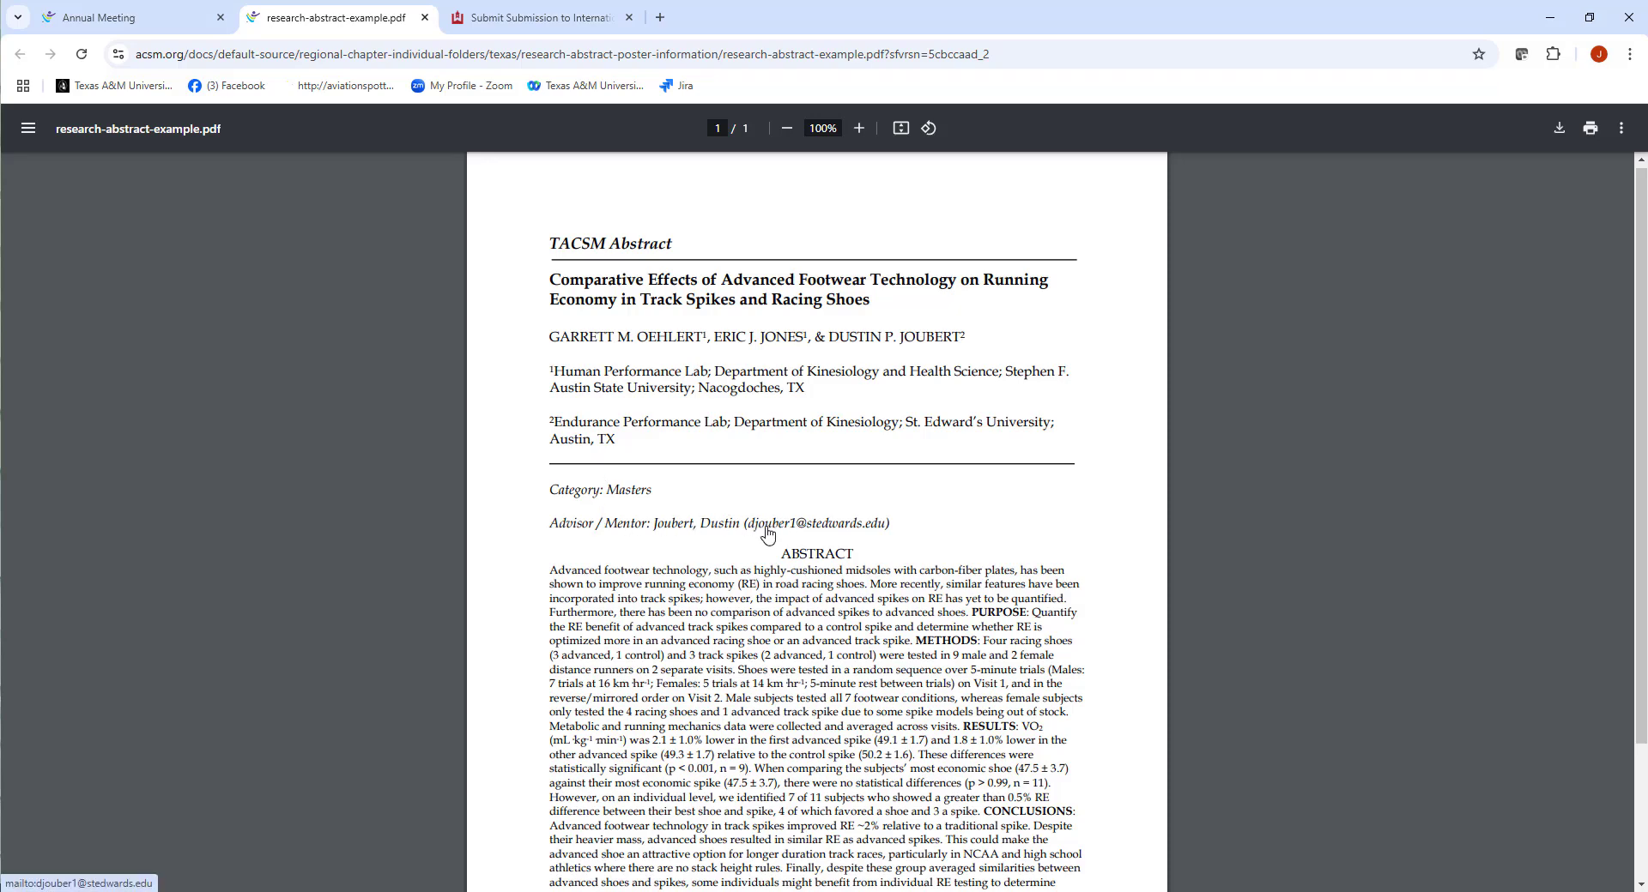
pyautogui.scroll(-2, 632, 503)
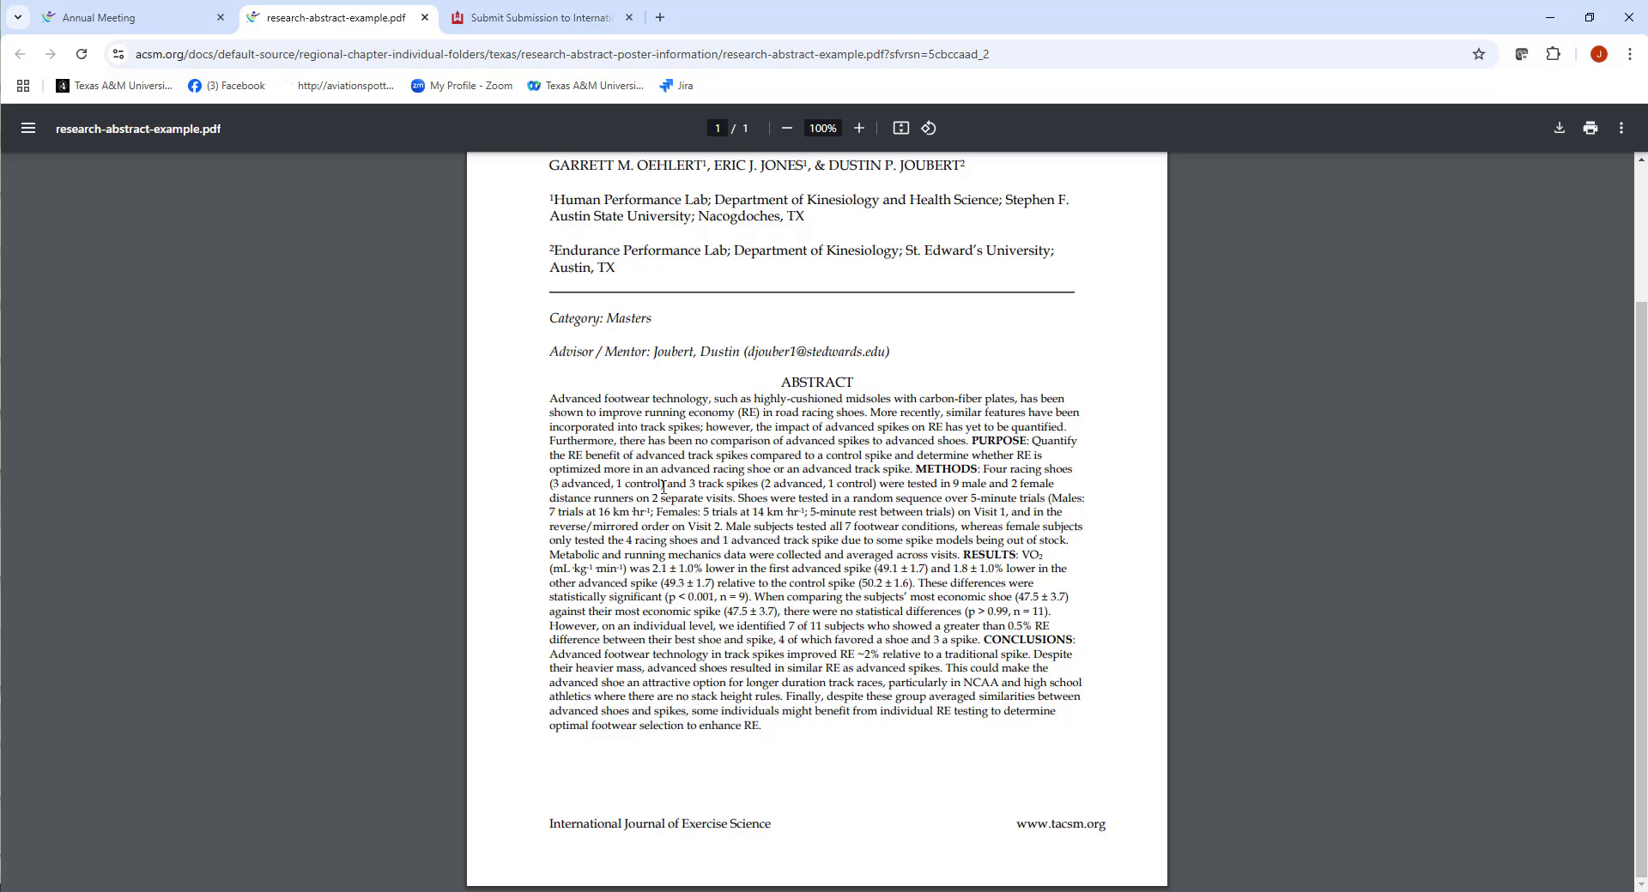
pyautogui.scroll(2, 663, 487)
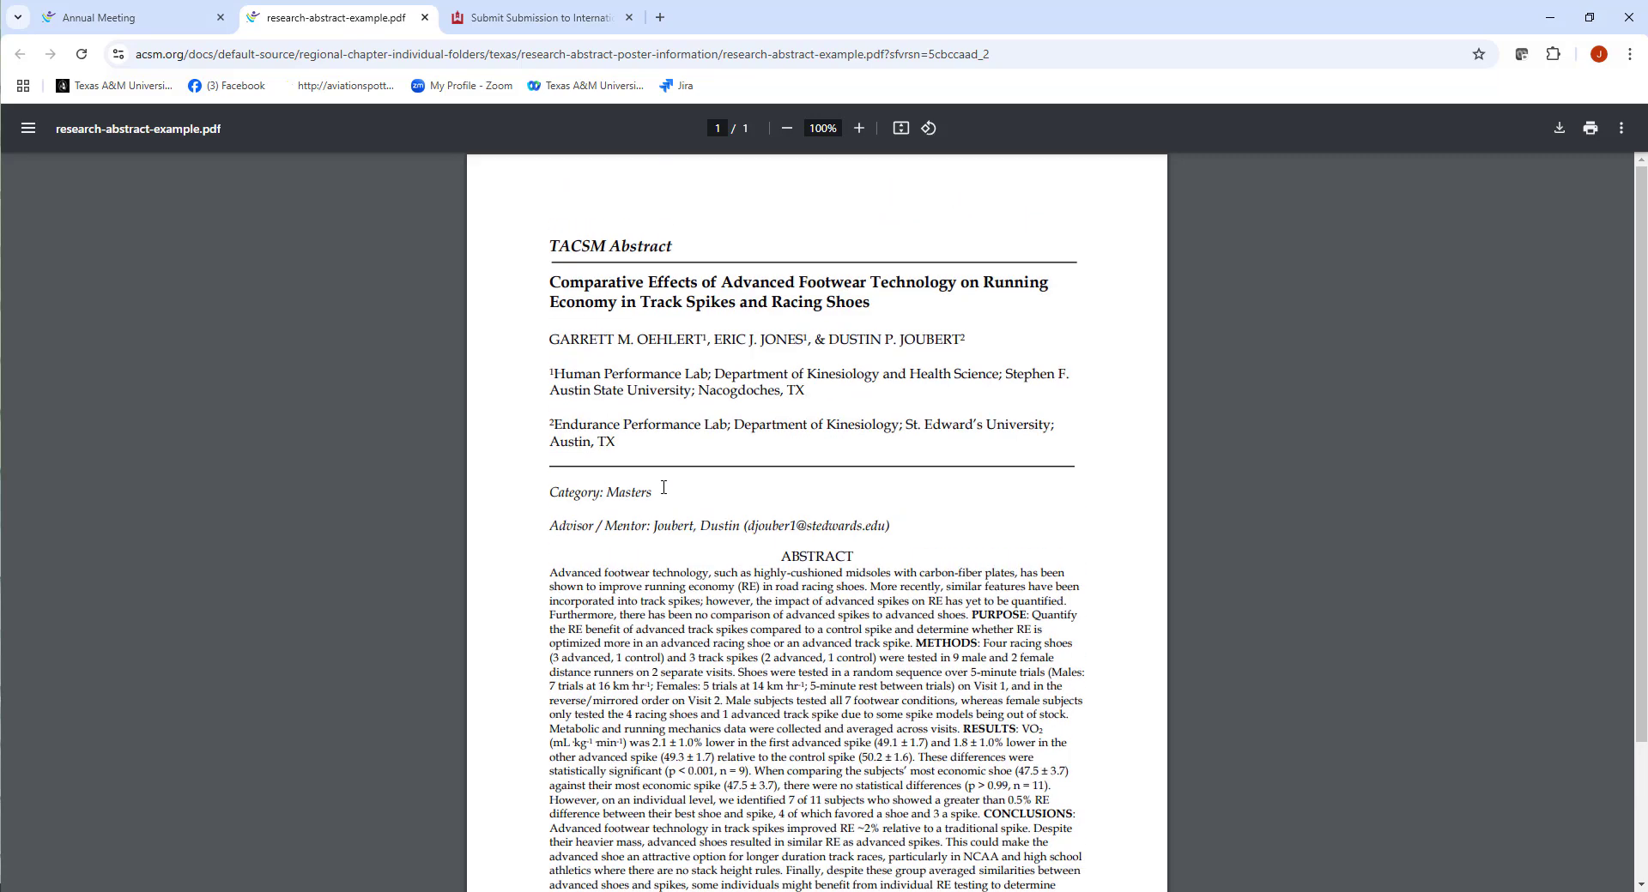